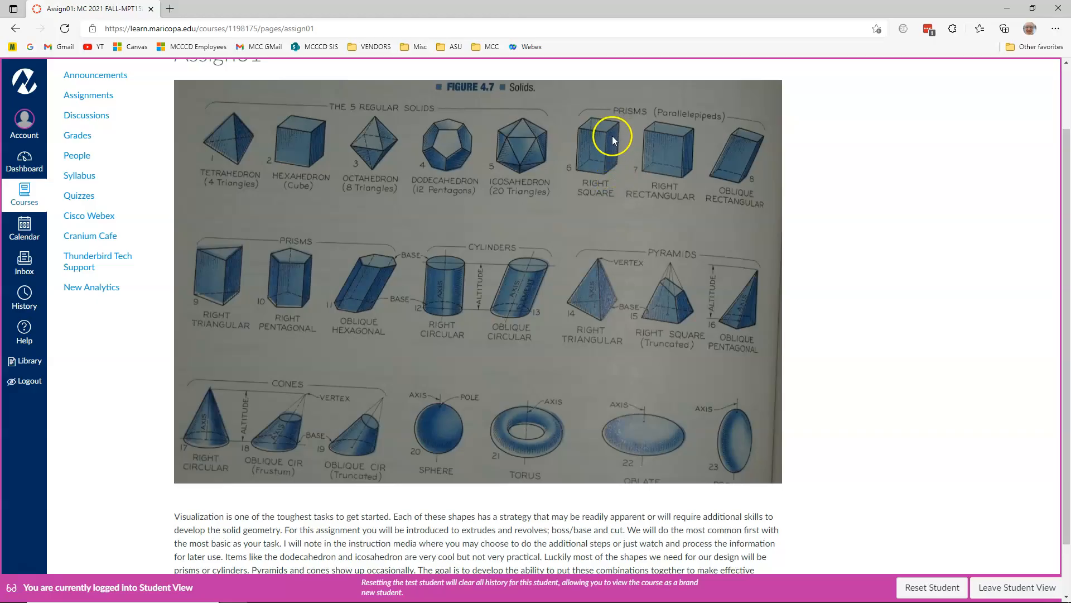
# Switch from the browser to SOLIDWORKS and create a new part document.
pyautogui.click(1006, 9)
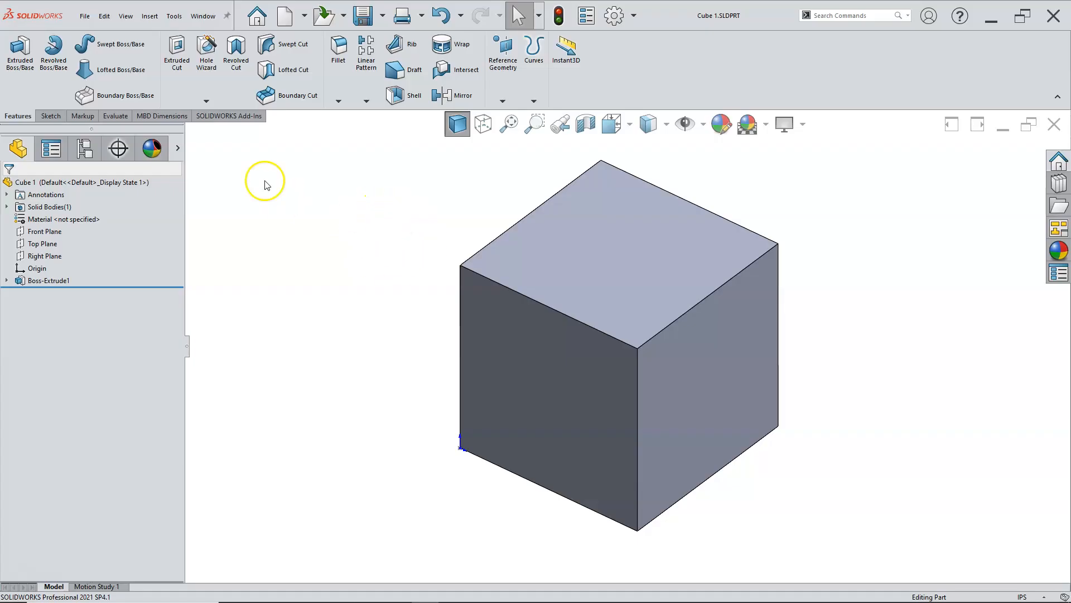
pyautogui.click(84, 16)
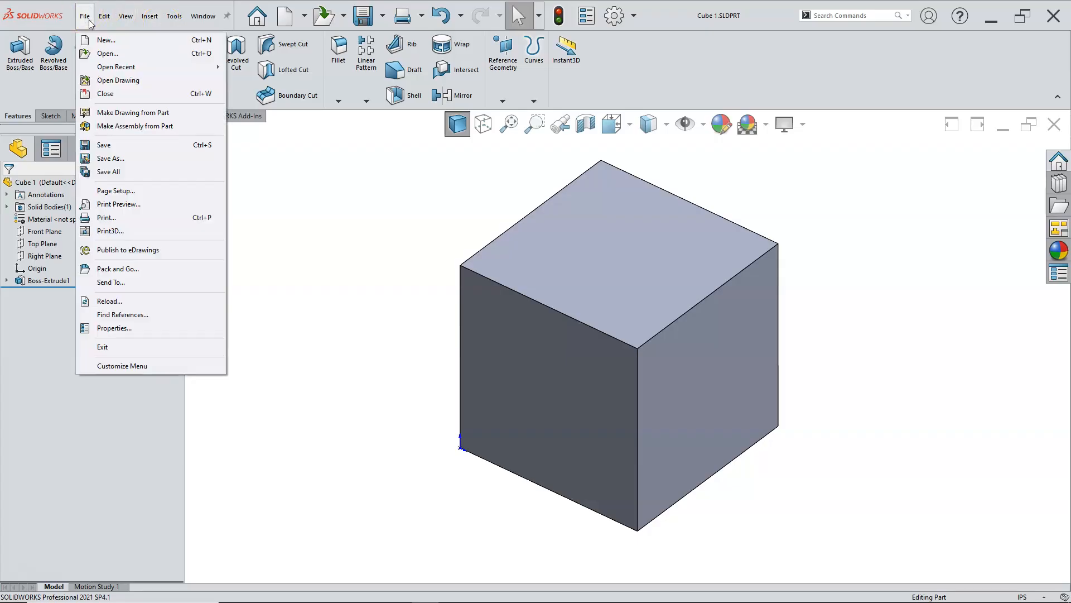
pyautogui.click(84, 17)
pyautogui.click(82, 16)
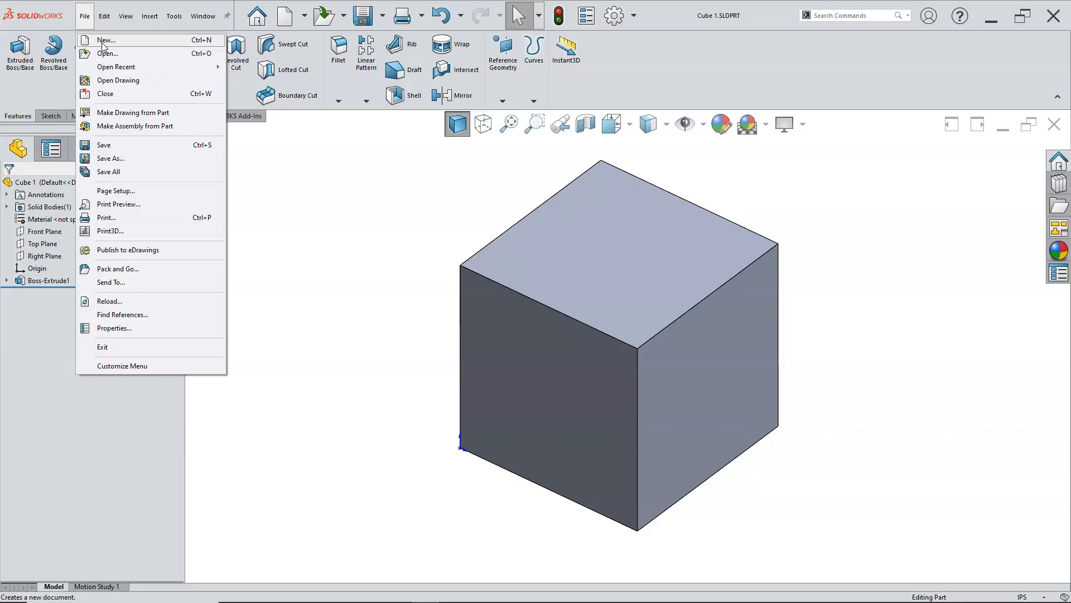
pyautogui.click(84, 15)
pyautogui.click(84, 15)
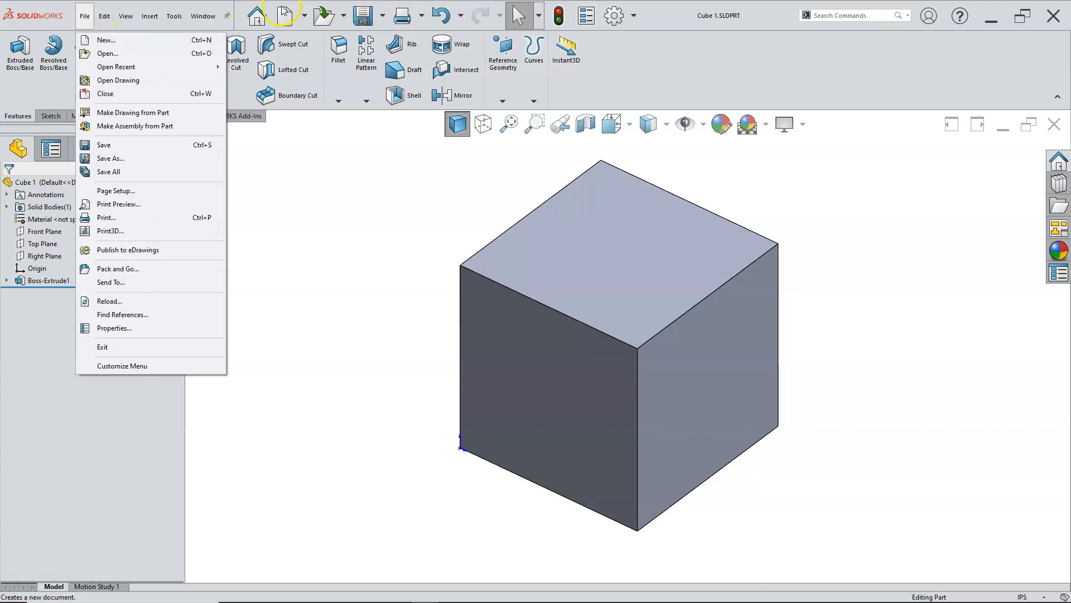
pyautogui.click(110, 40)
pyautogui.doubleClick(222, 209)
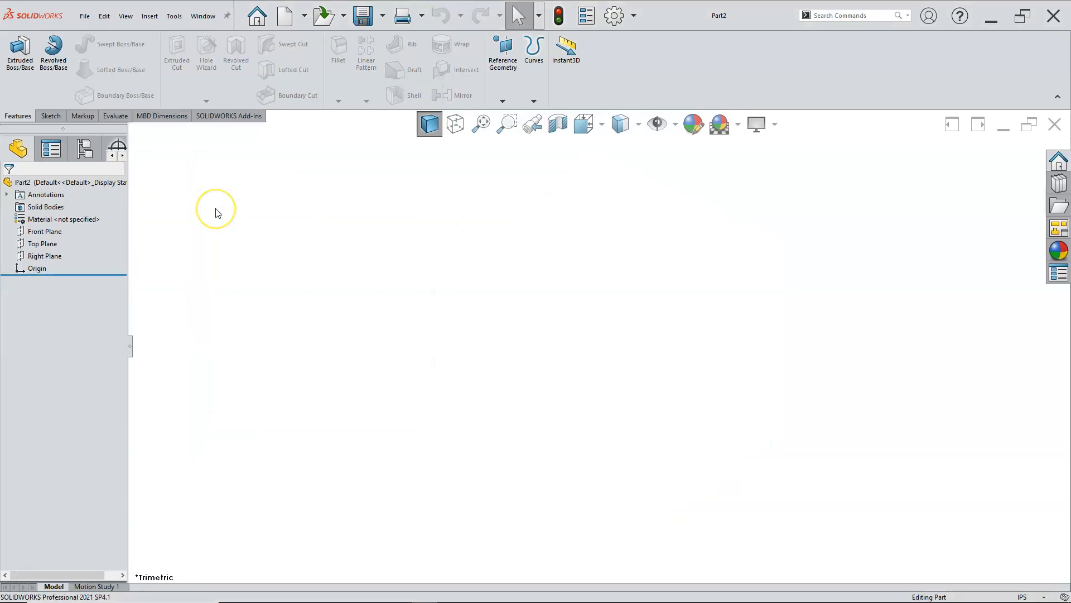
# Turn on the display of origins in the new part's graphics area.
pyautogui.click(675, 127)
pyautogui.click(658, 230)
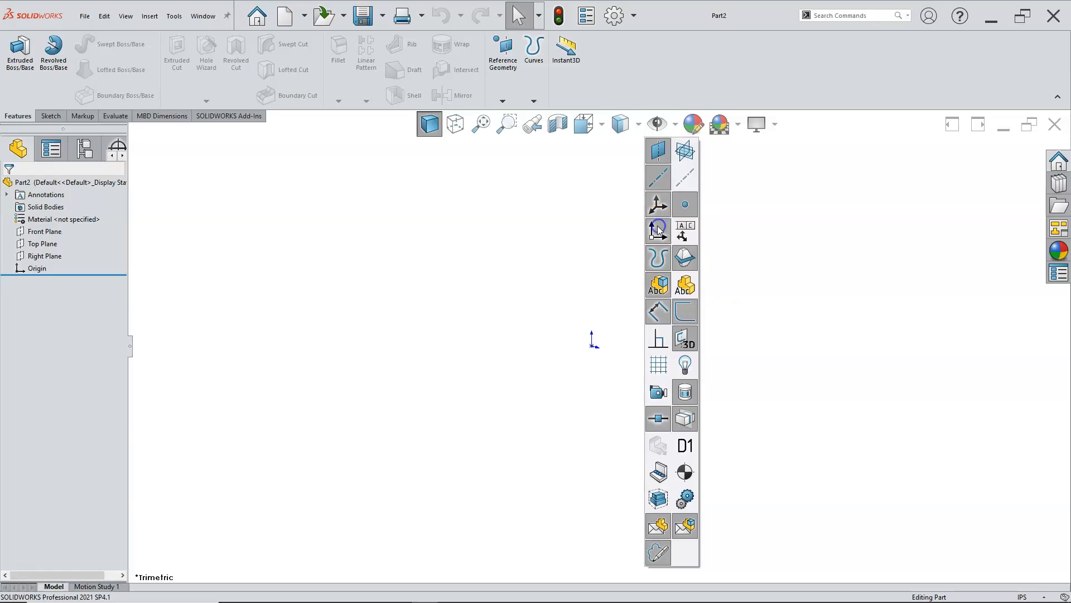
pyautogui.click(454, 258)
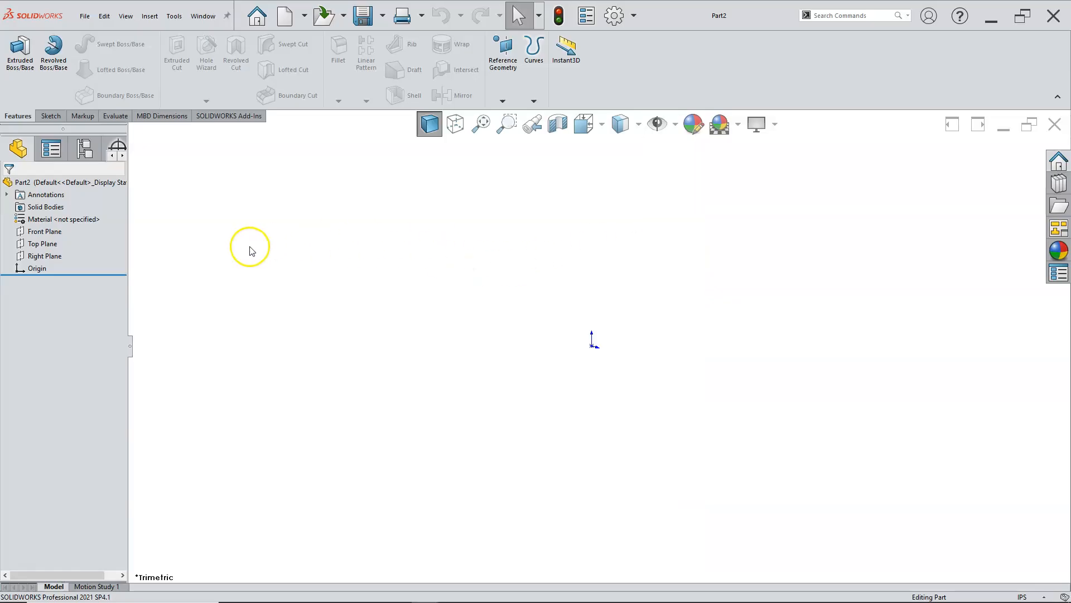
# Start a new sketch on the Top Plane.
pyautogui.click(48, 246)
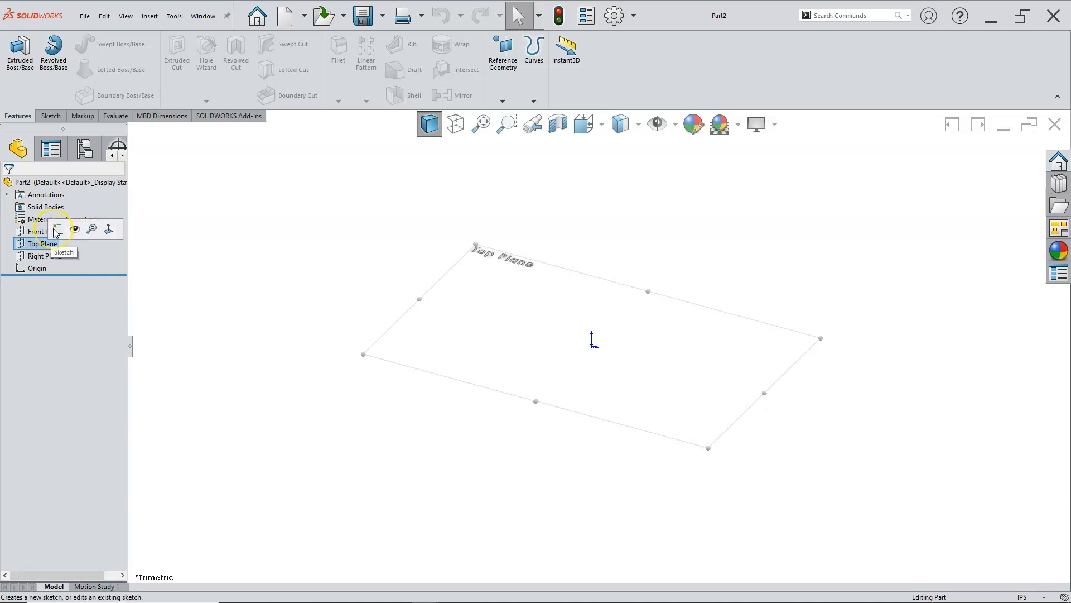
pyautogui.click(59, 231)
pyautogui.click(52, 245)
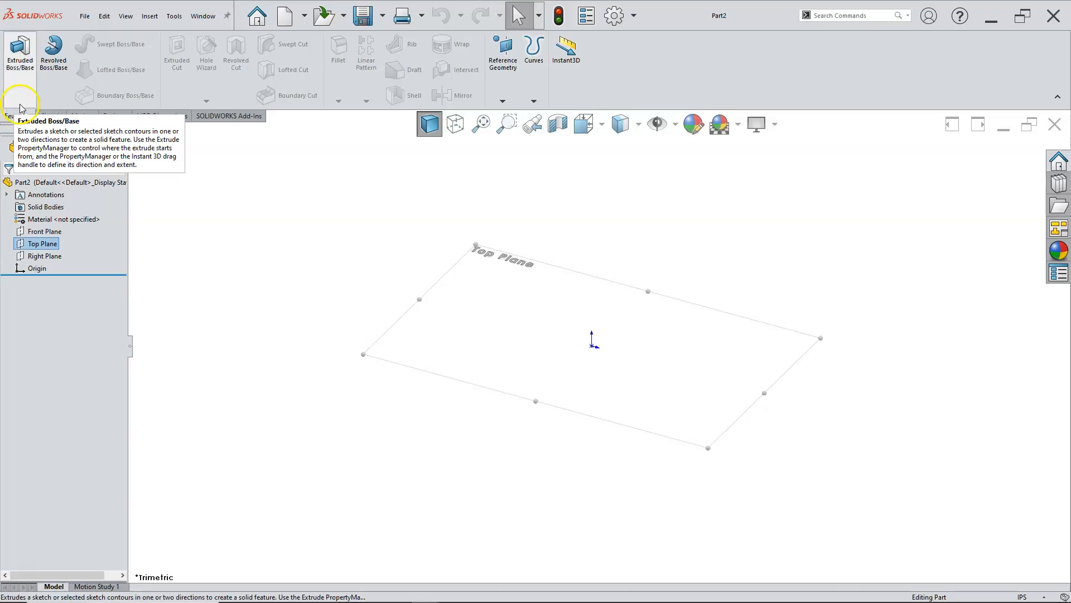
pyautogui.click(44, 244)
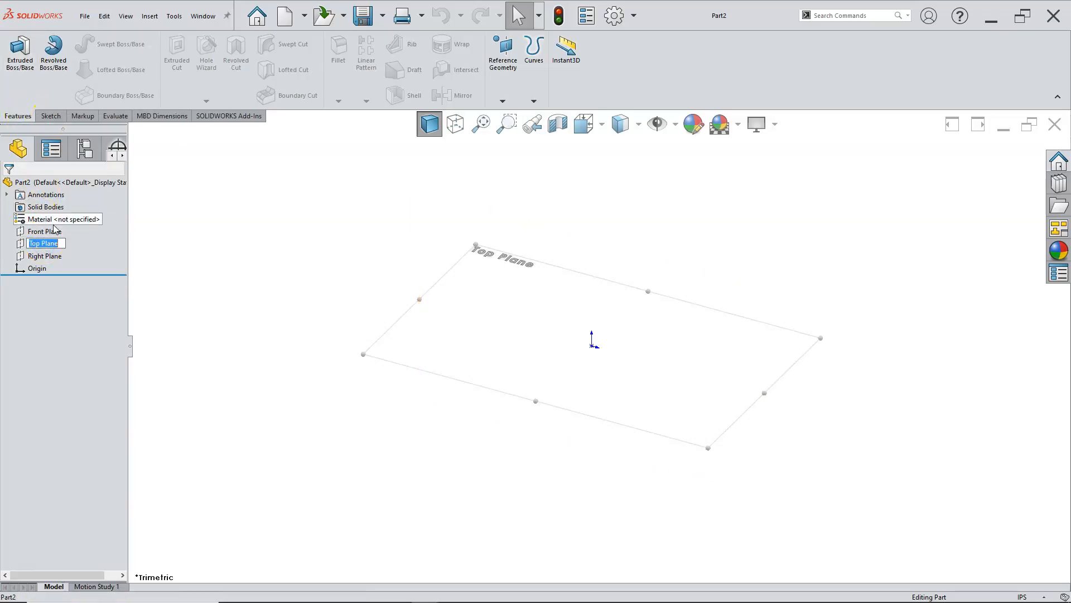
pyautogui.click(82, 244)
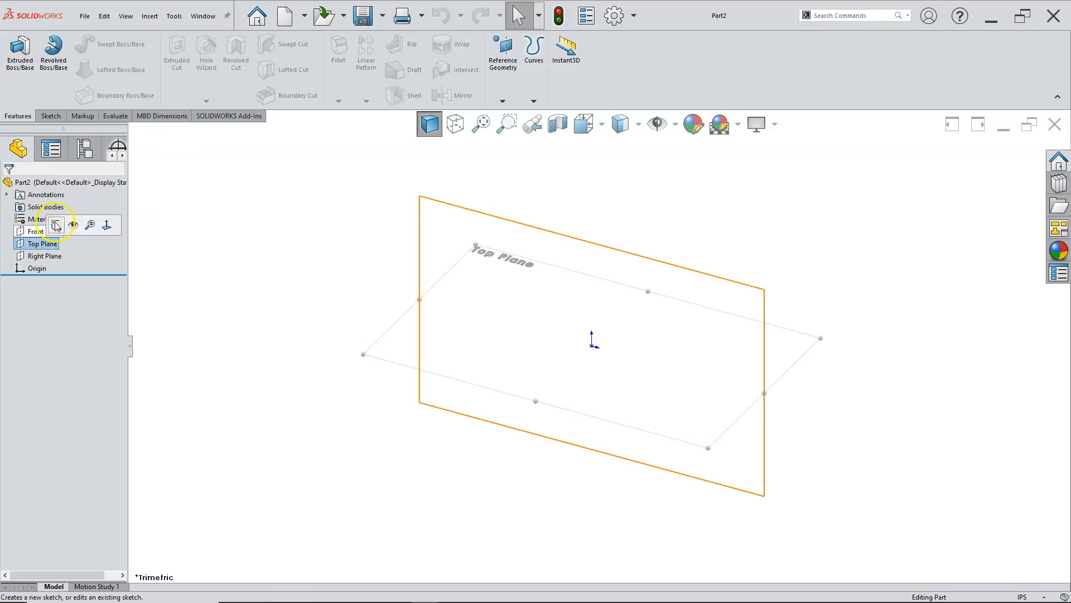
pyautogui.rightClick(49, 244)
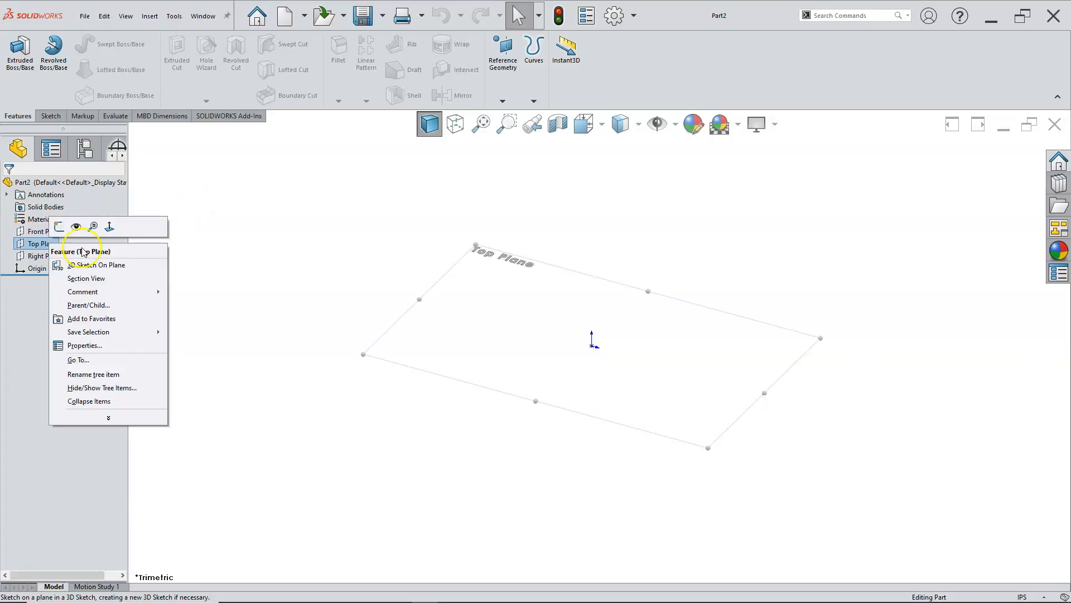
pyautogui.click(58, 227)
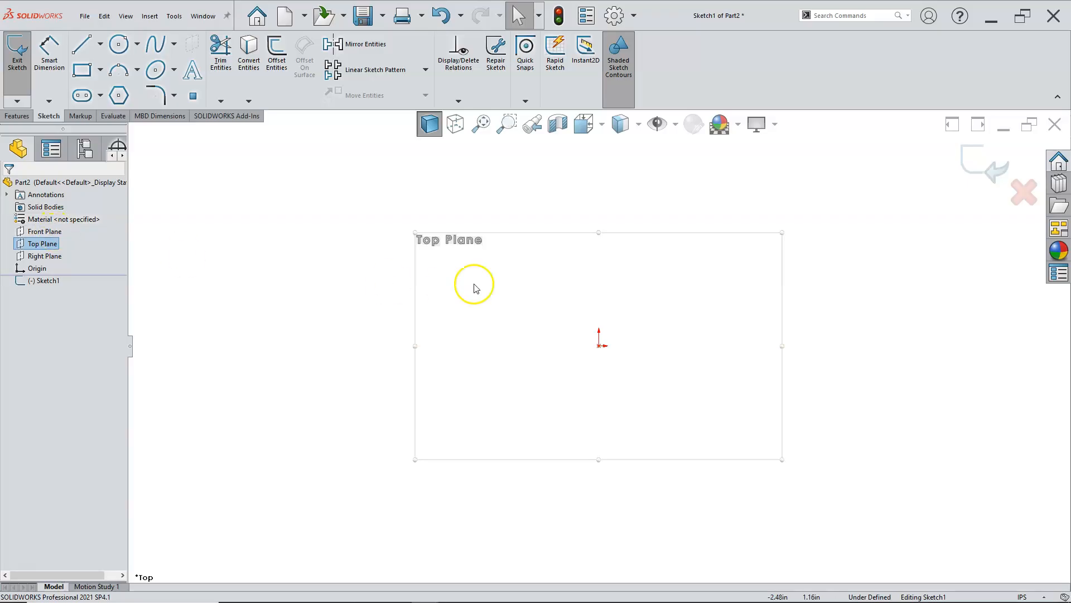
# Check the Sketch system option that auto-rotates the view normal to the sketch plane, and close the options.
pyautogui.click(614, 15)
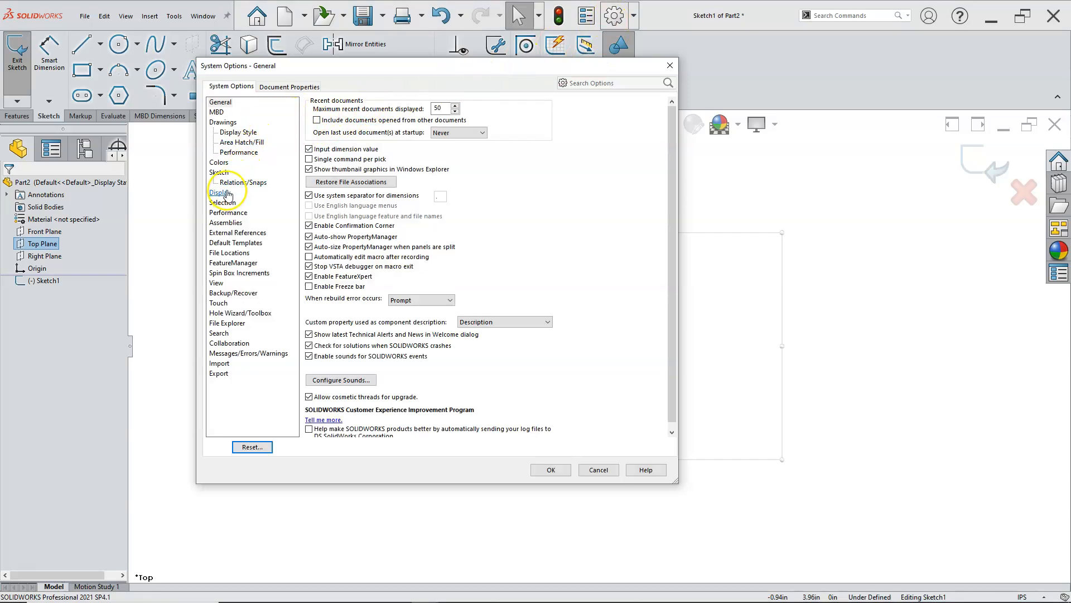
pyautogui.click(219, 172)
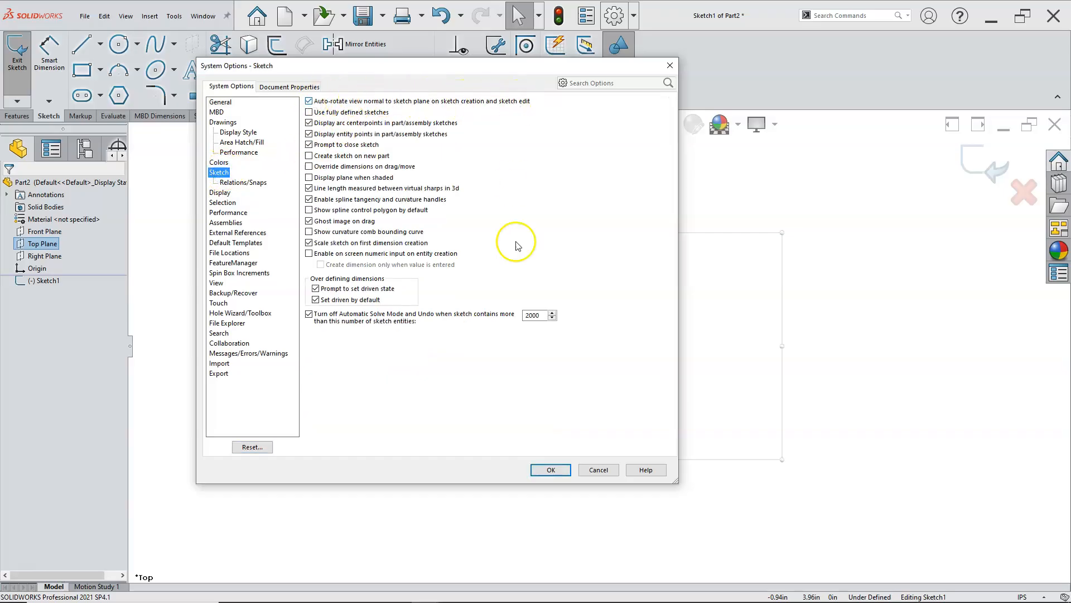
pyautogui.click(550, 469)
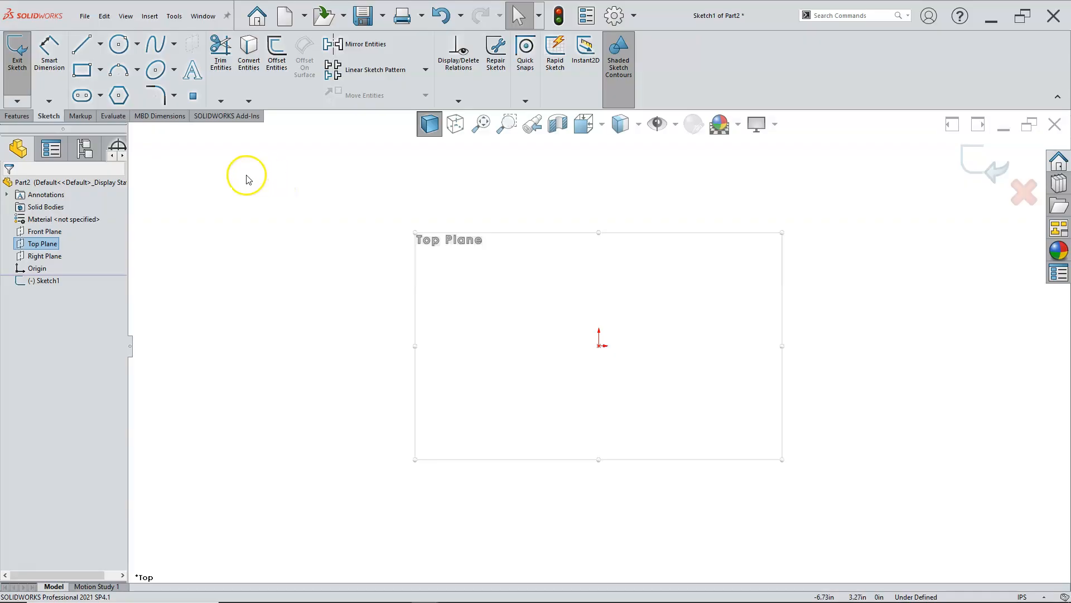
# Sketch a corner rectangle from the origin, extending up and to the right, about 3.01 in wide and 2.74 in high.
pyautogui.click(101, 71)
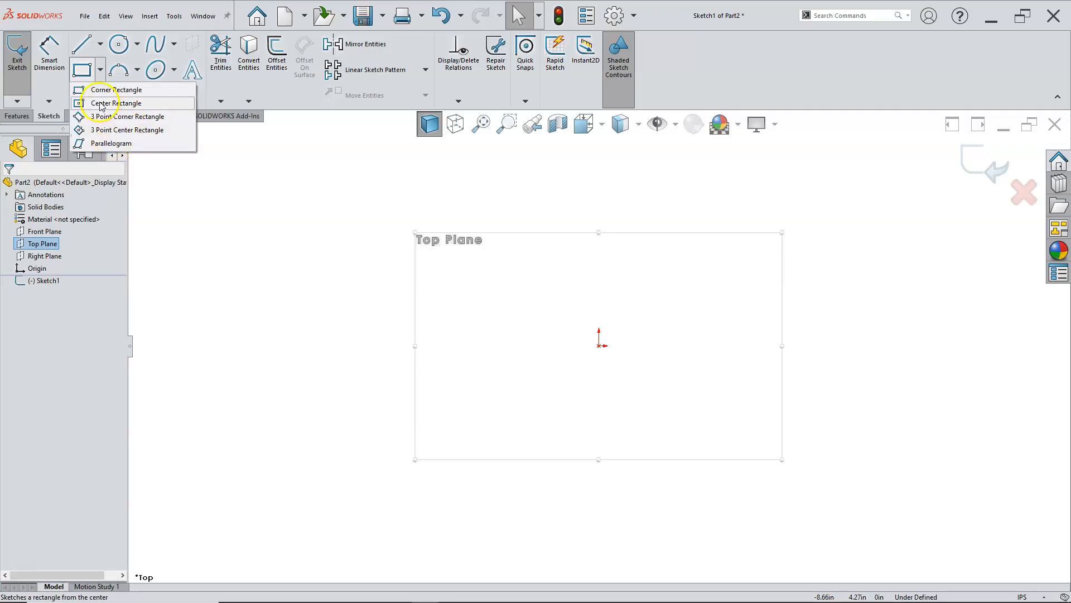
pyautogui.click(114, 90)
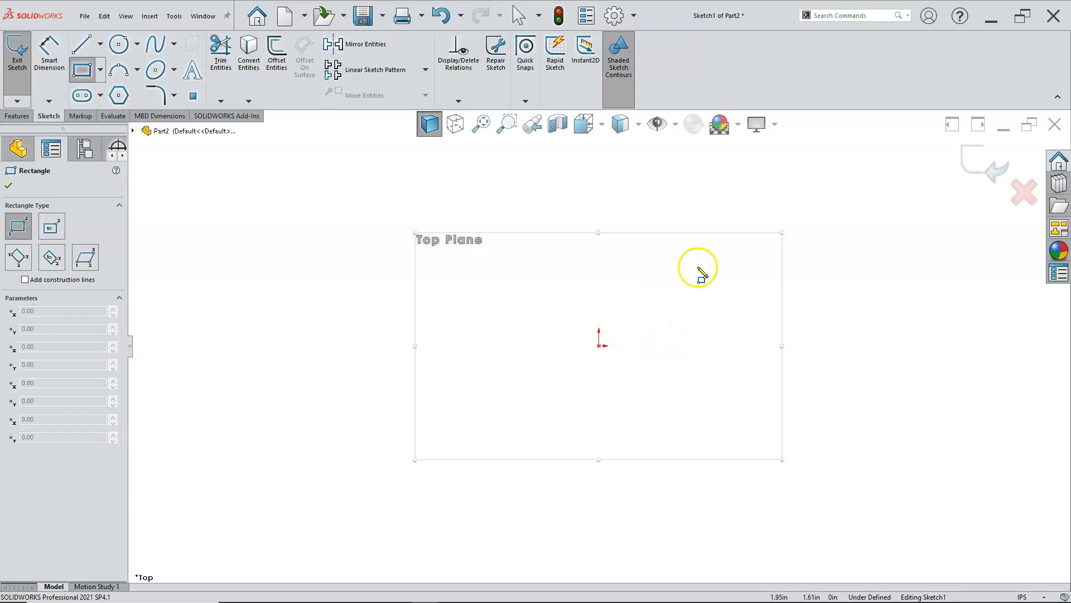
pyautogui.click(599, 346)
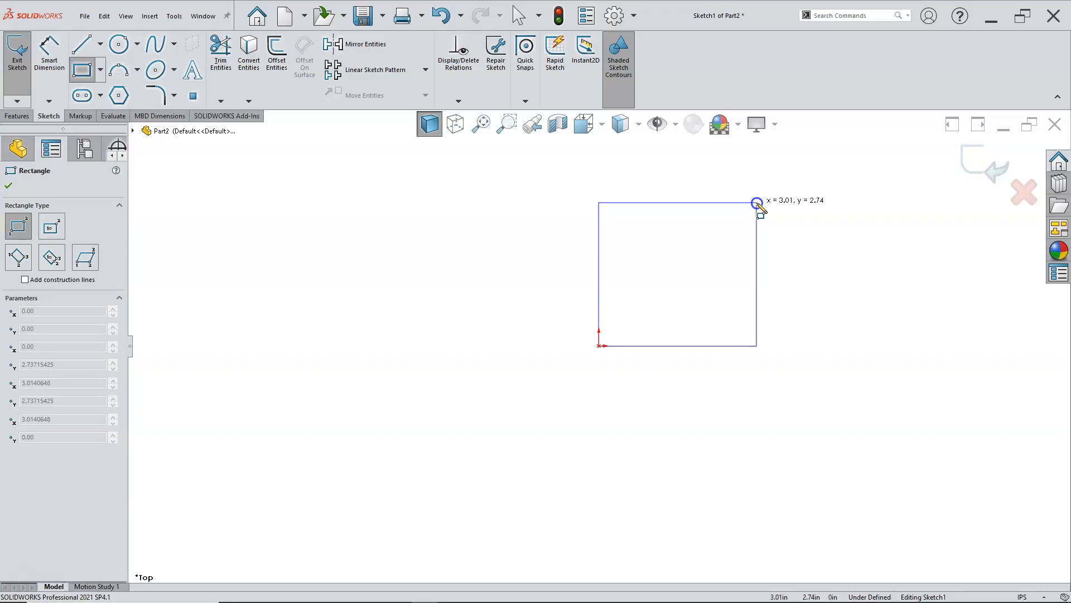
pyautogui.click(757, 203)
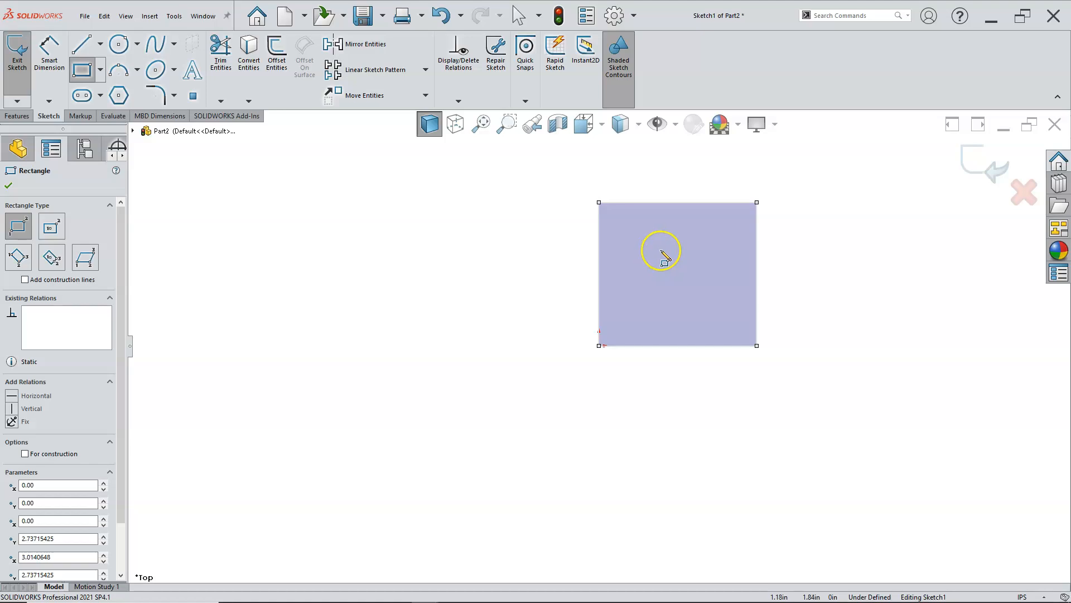
# Dimension the rectangle's left vertical edge with Smart Dimension and set it to 2.00 in.
pyautogui.rightClick(474, 231)
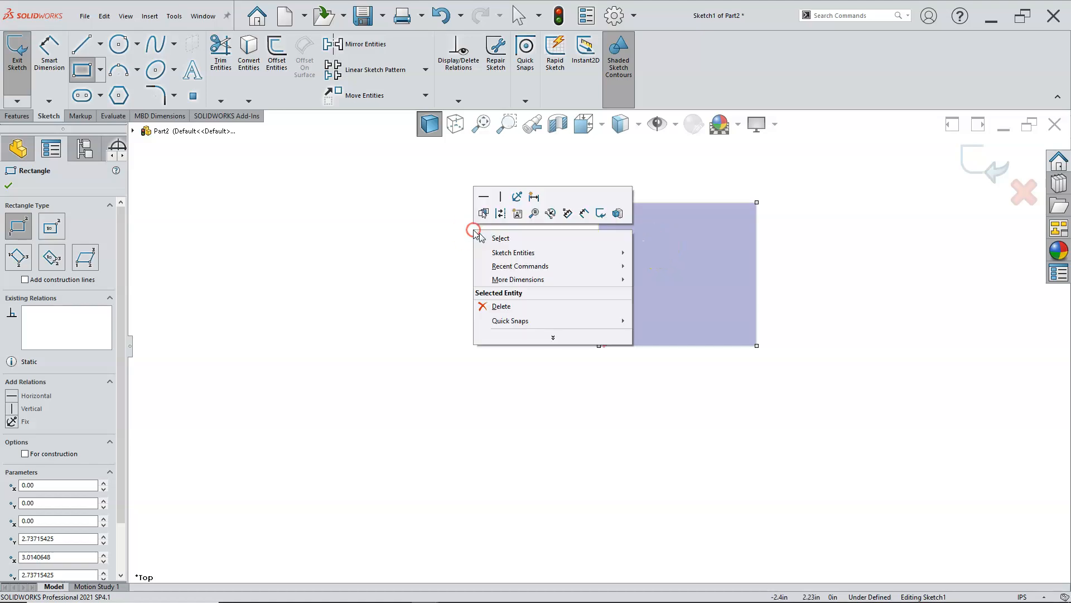
pyautogui.click(582, 214)
pyautogui.click(599, 260)
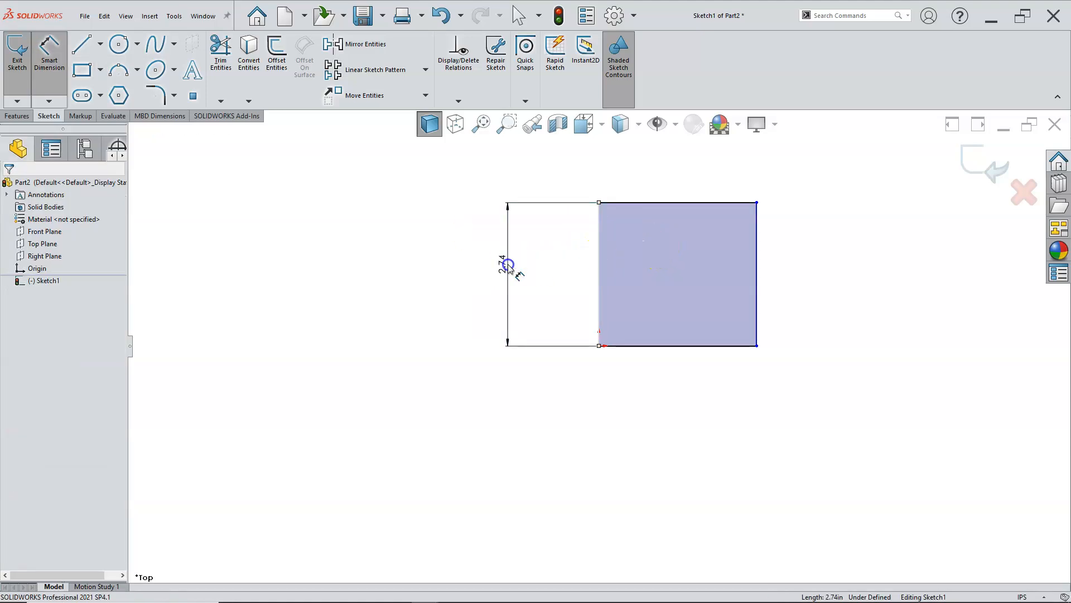
pyautogui.click(508, 265)
pyautogui.write('2')
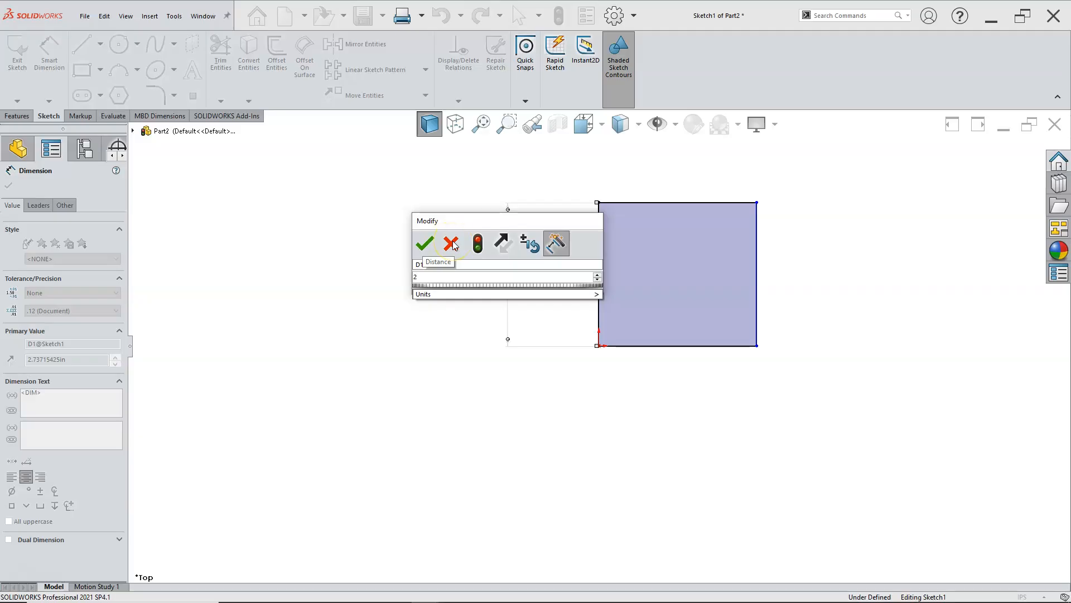
pyautogui.write('.00')
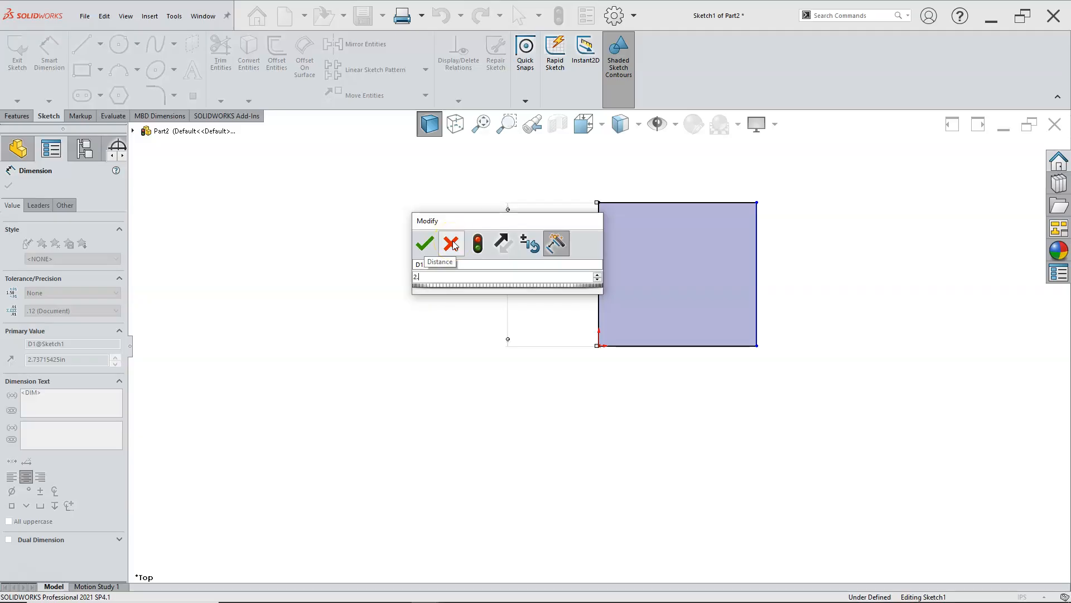
pyautogui.click(425, 243)
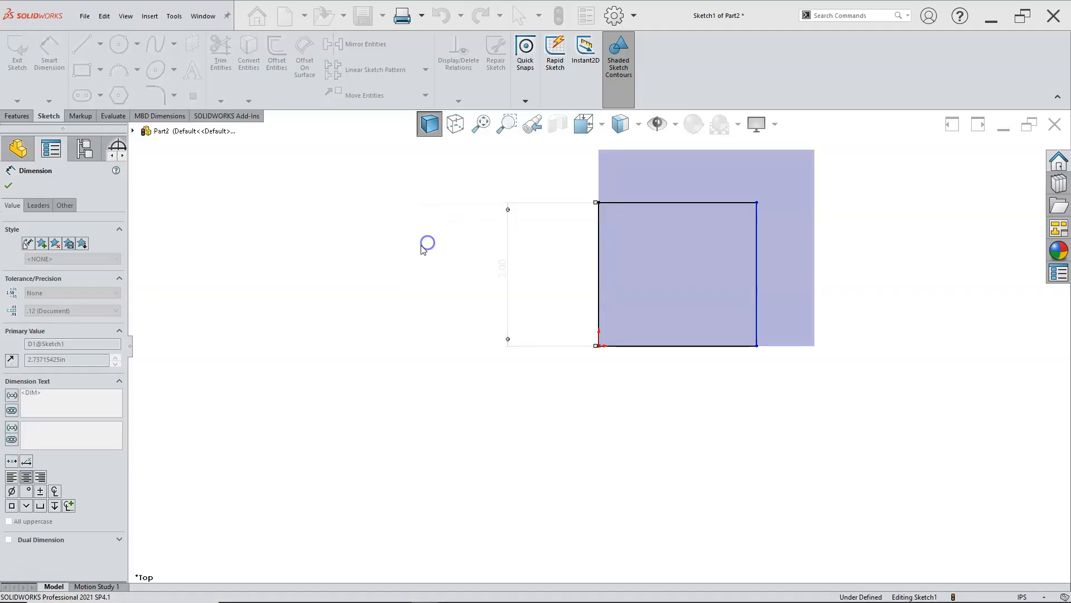
pyautogui.click(629, 348)
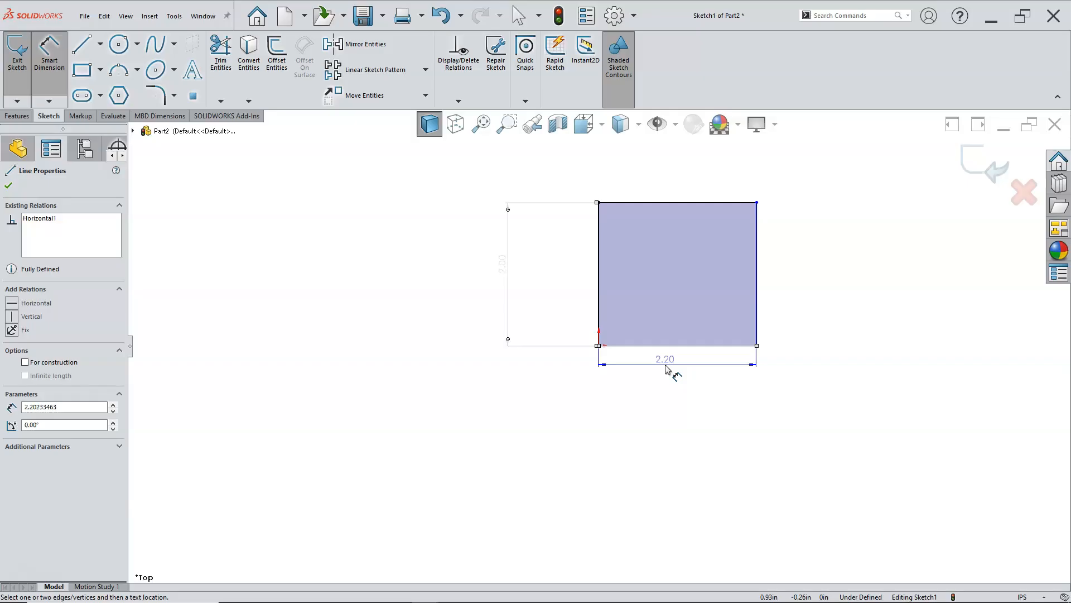
pyautogui.press('Escape')
pyautogui.press('Escape')
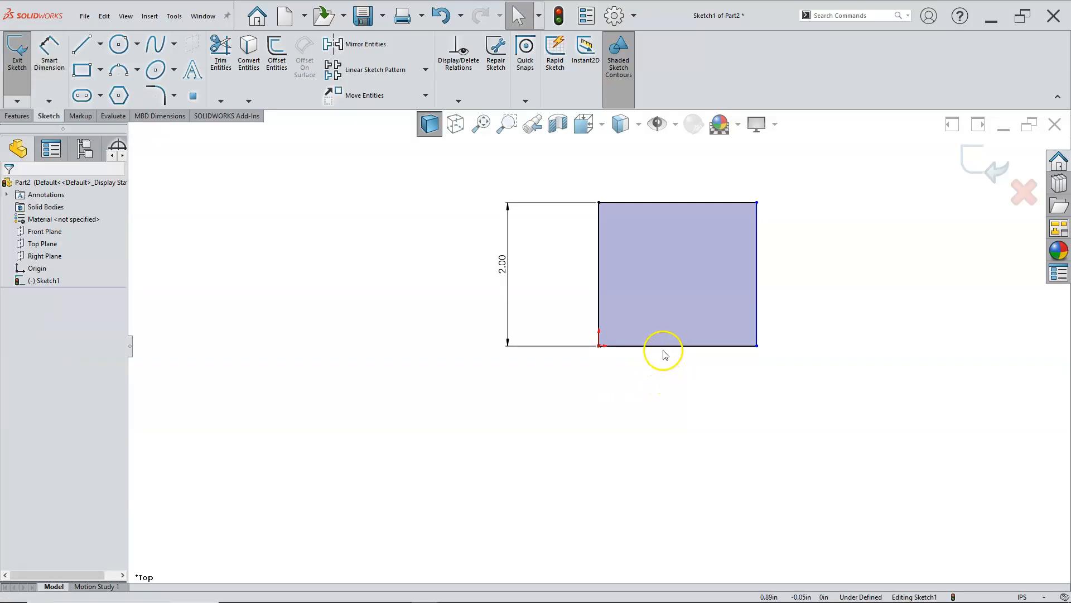
pyautogui.rightClick(663, 347)
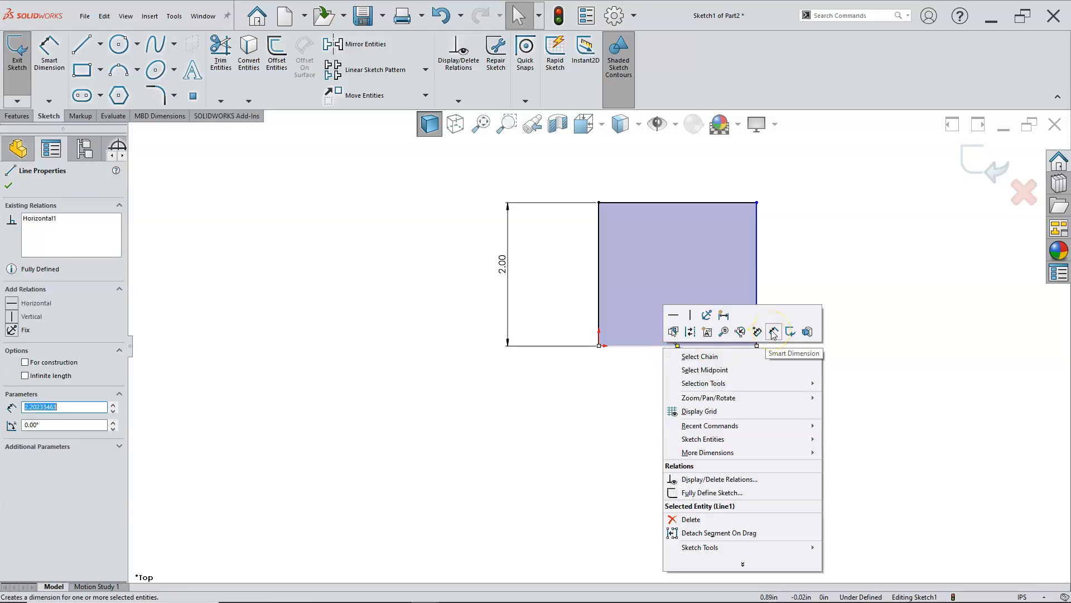
pyautogui.click(628, 374)
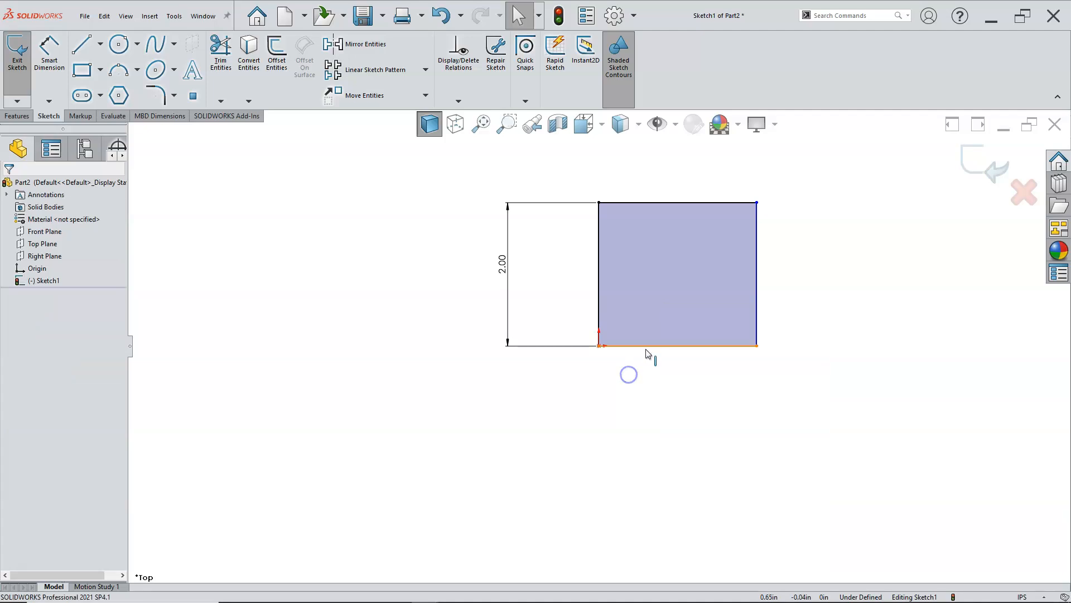
pyautogui.click(646, 350)
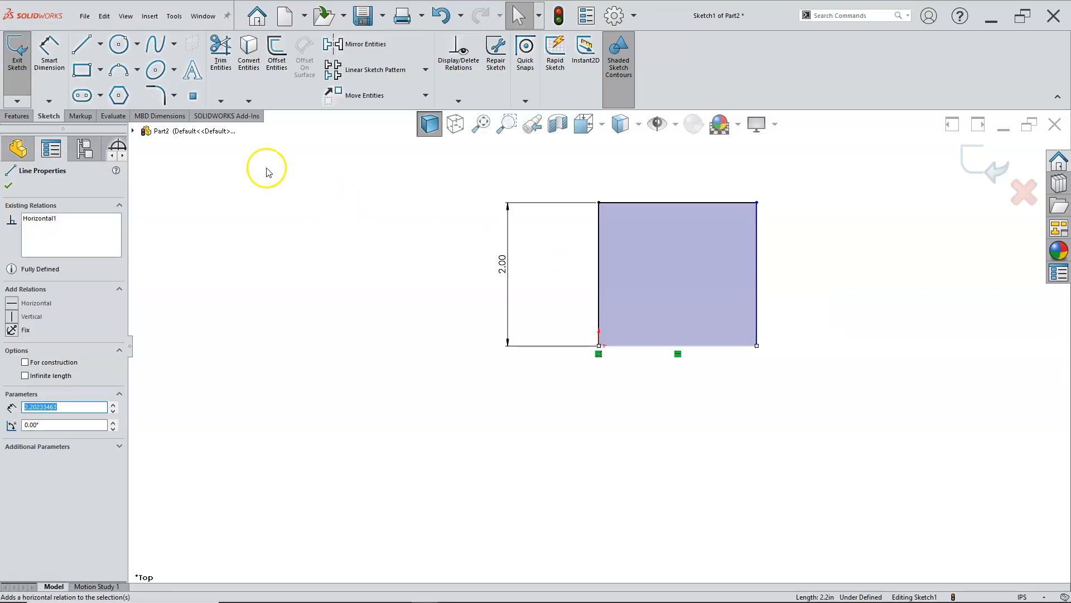
# Dimension the rectangle's lower horizontal edge with Smart Dimension, placed below it, and set it to 2 in.
pyautogui.click(44, 57)
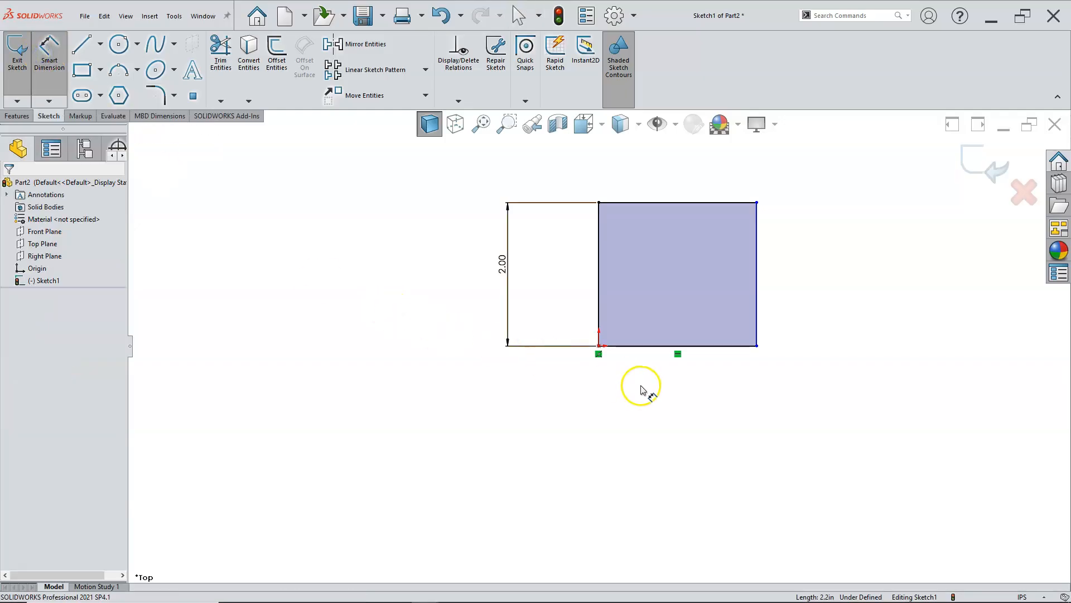
pyautogui.click(656, 349)
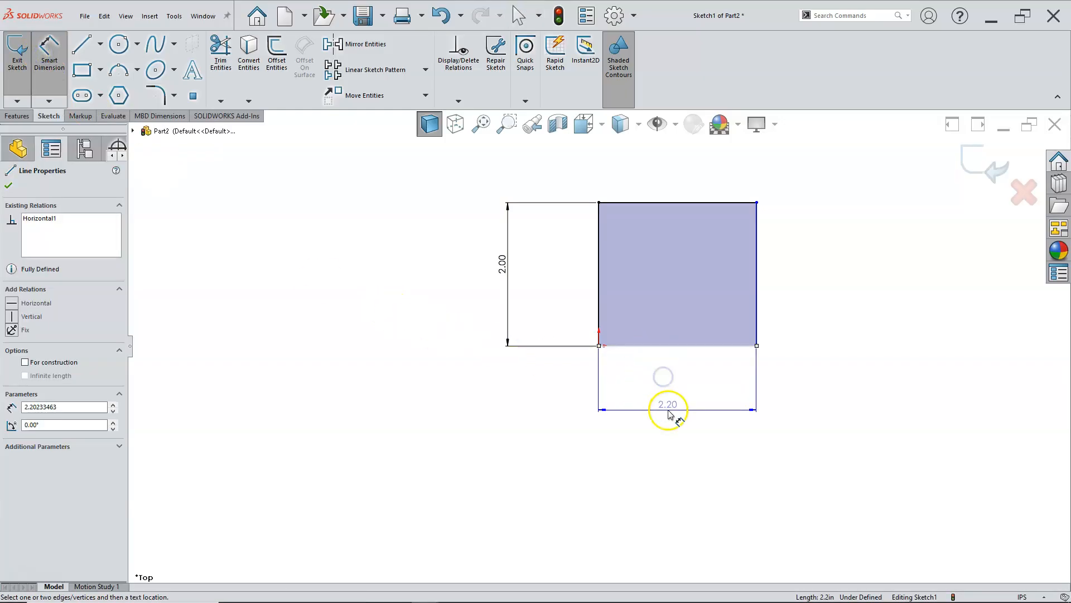
pyautogui.click(668, 410)
pyautogui.write('2')
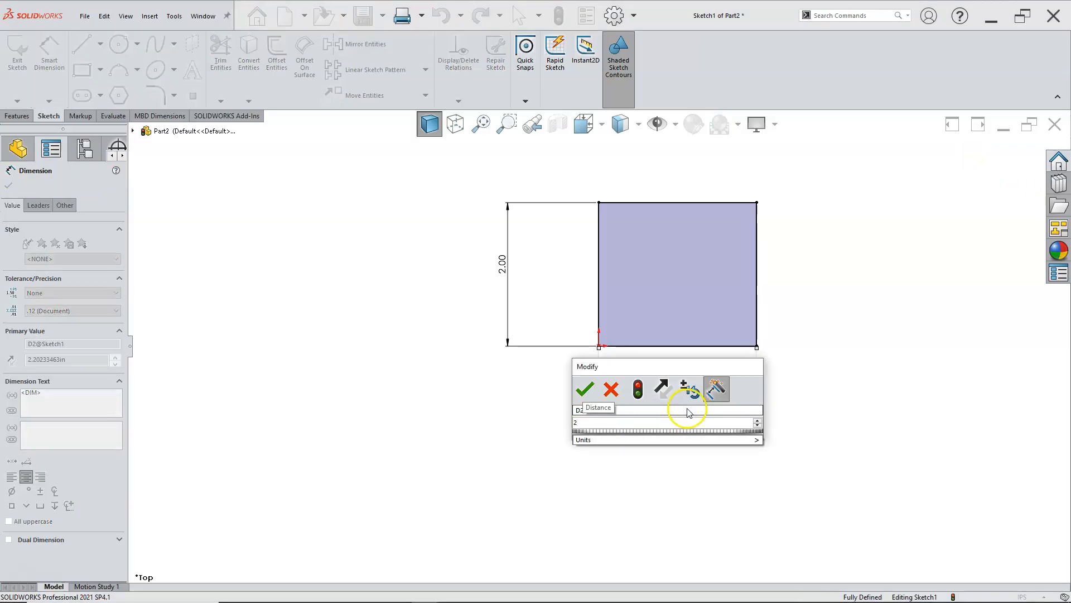
pyautogui.write('.')
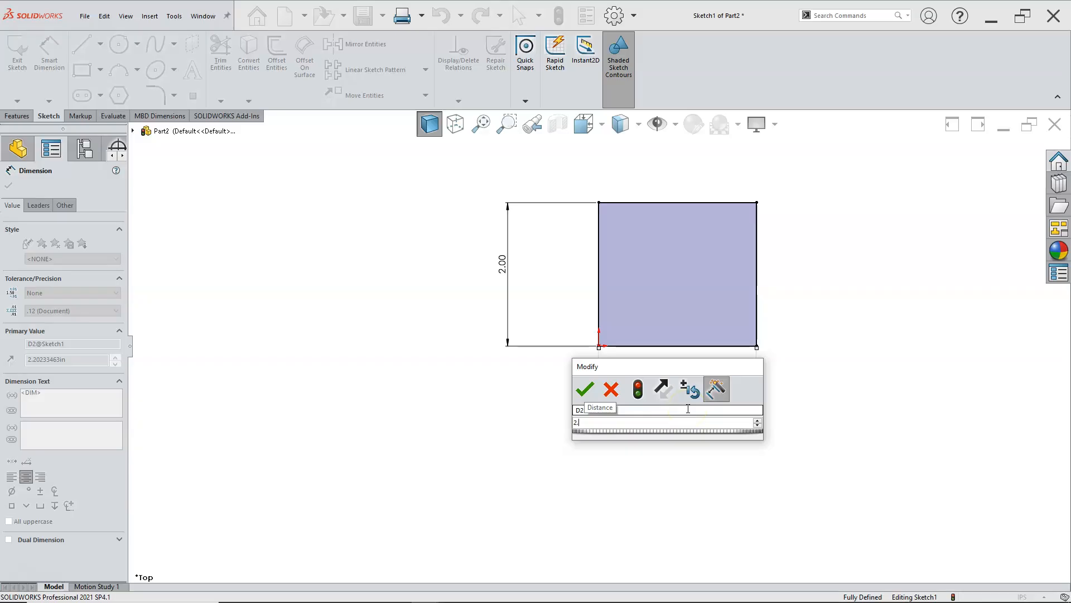
pyautogui.press('Return')
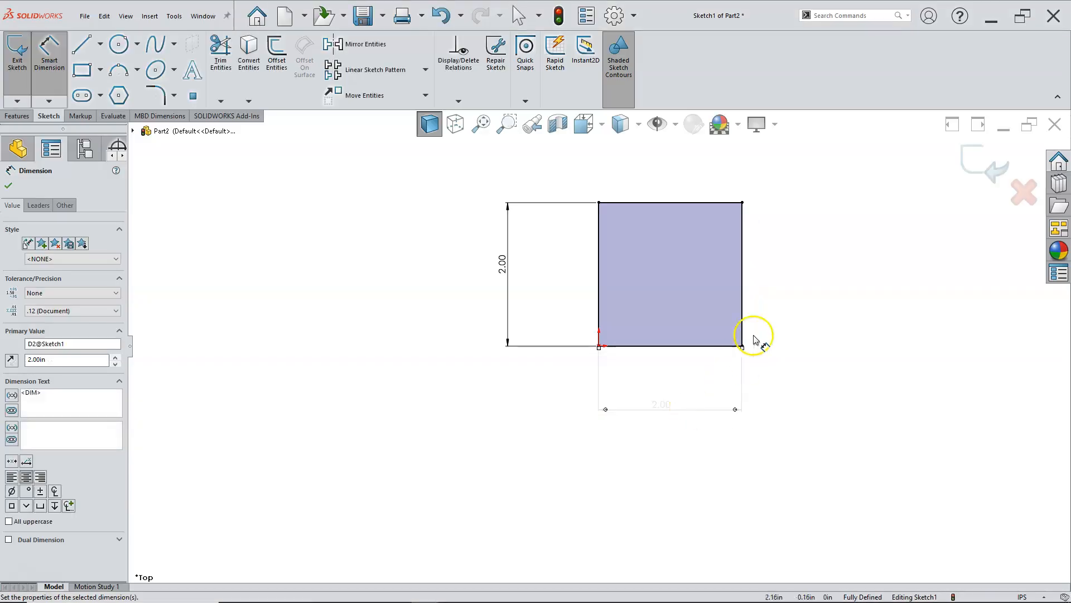
# Extrude the square sketch upward as a blind boss with a depth of 3.00 in.
pyautogui.click(791, 267)
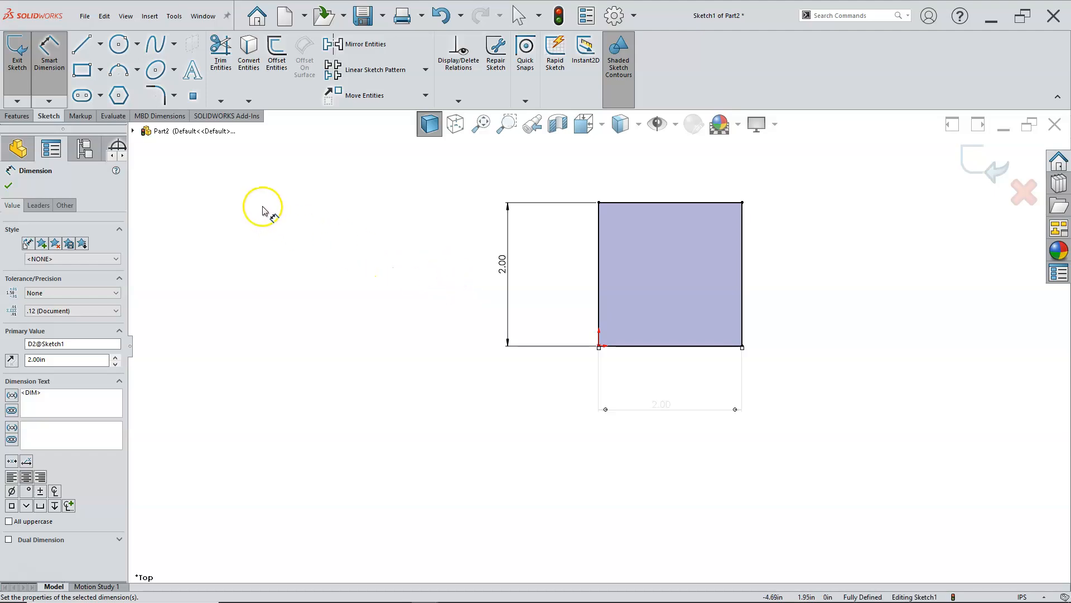
pyautogui.click(21, 117)
pyautogui.click(20, 53)
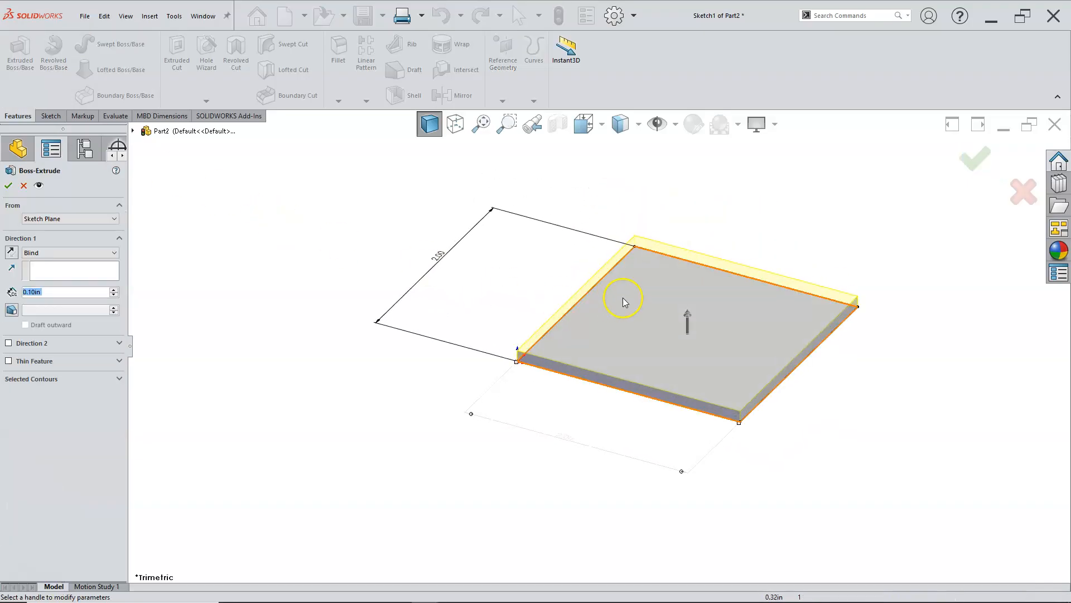
pyautogui.moveTo(645, 308)
pyautogui.mouseDown()
pyautogui.moveTo(645, 191)
pyautogui.moveTo(620, 205)
pyautogui.moveTo(616, 255)
pyautogui.moveTo(664, 266)
pyautogui.moveTo(600, 252)
pyautogui.moveTo(617, 251)
pyautogui.mouseUp()
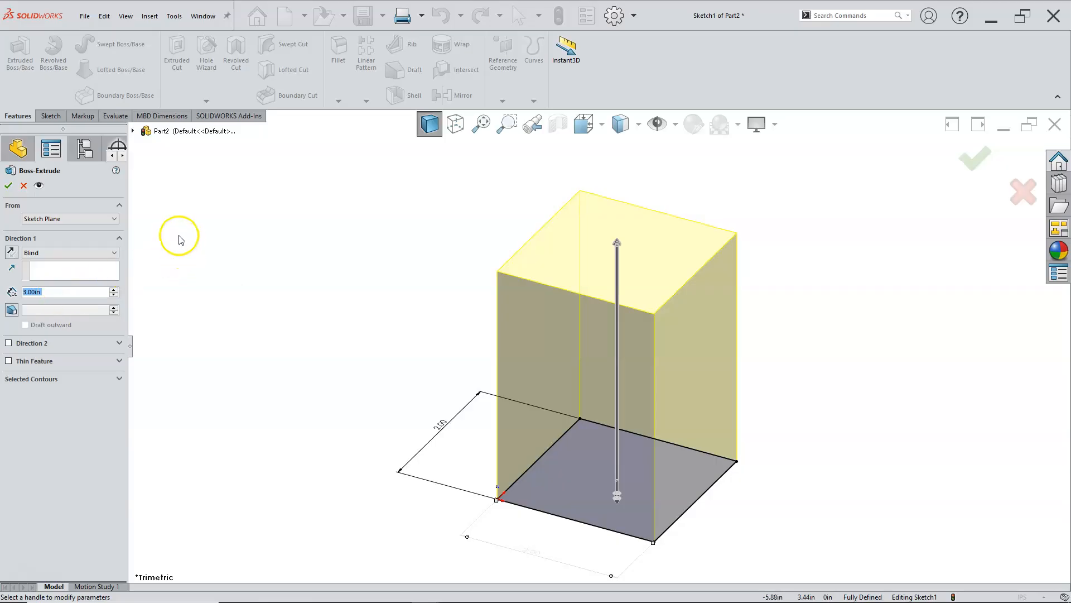
pyautogui.click(8, 187)
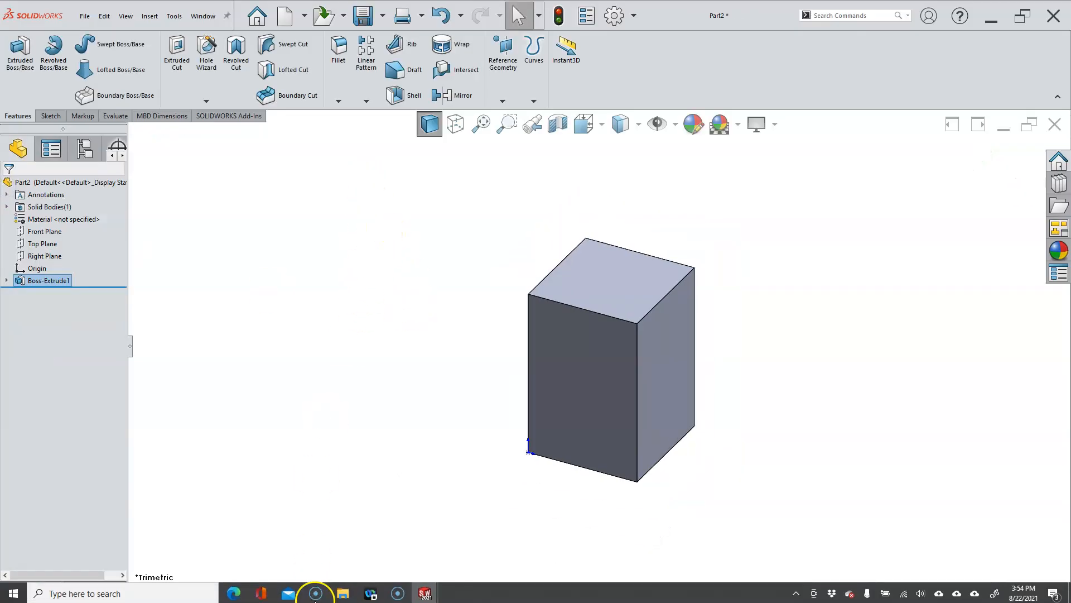
# Check the solid's name in the assignment page's figure and save the part as Right Square in the Assignment1 folder.
pyautogui.click(237, 592)
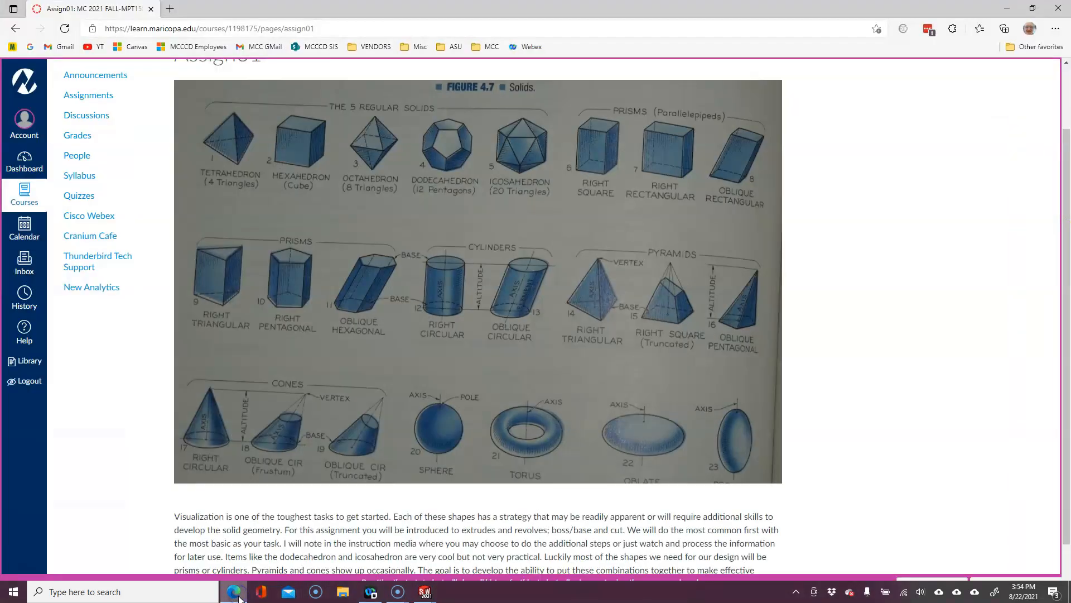
pyautogui.click(239, 594)
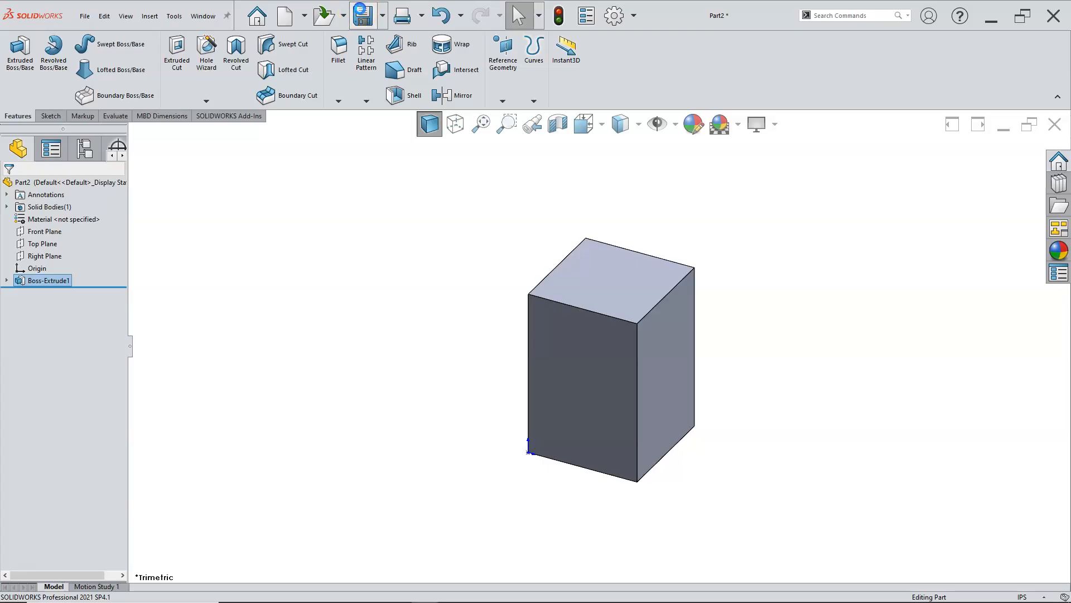
pyautogui.click(362, 14)
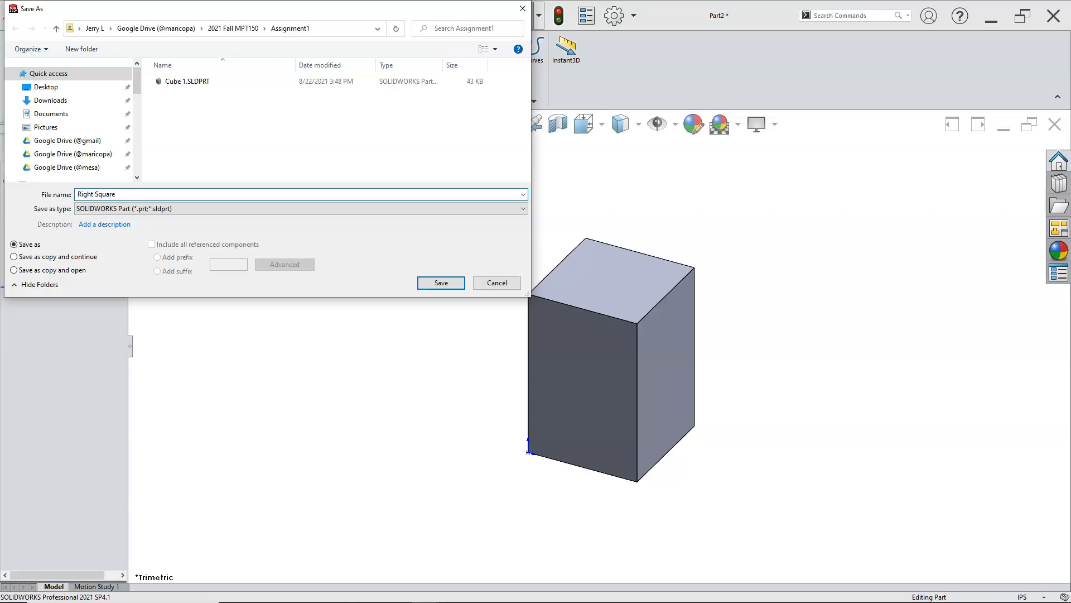
pyautogui.click(438, 284)
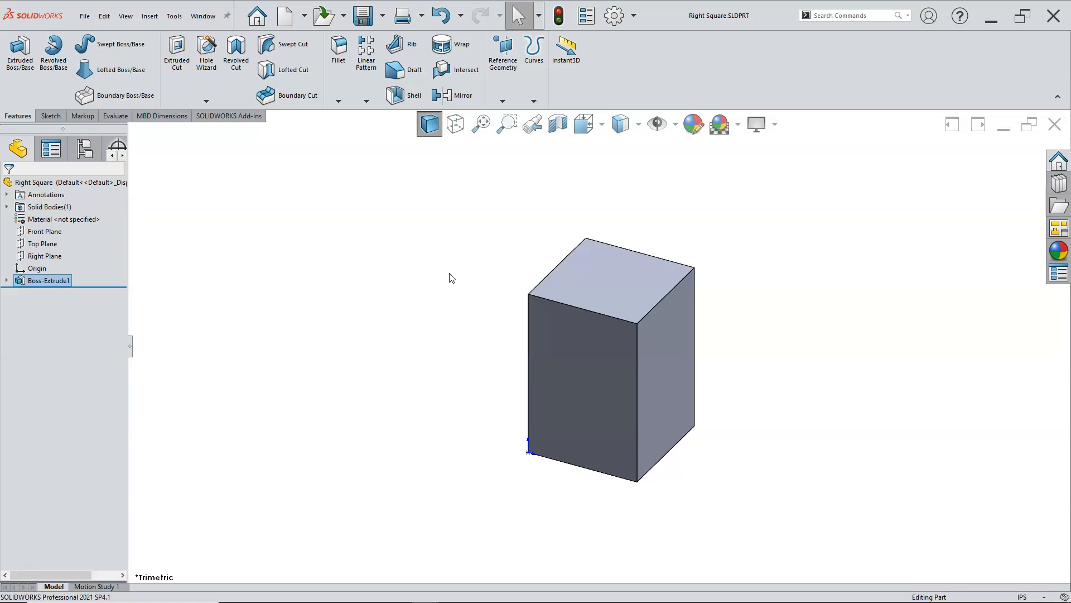
pyautogui.click(450, 281)
# Switch to the browser to review the figure of solids on the assignment page, then return to SOLIDWORKS.
pyautogui.click(234, 593)
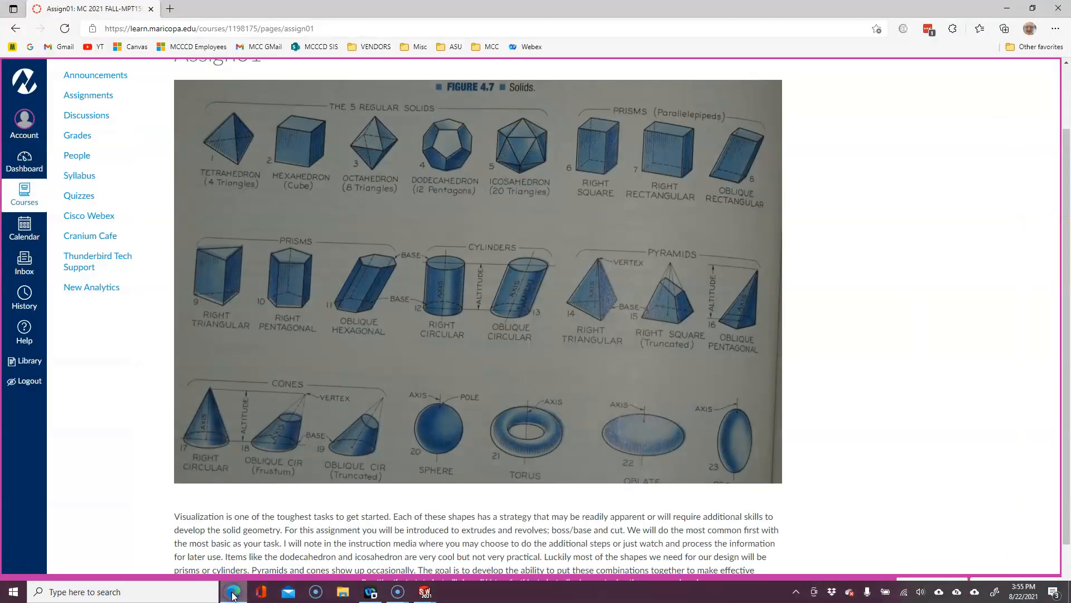
pyautogui.click(651, 226)
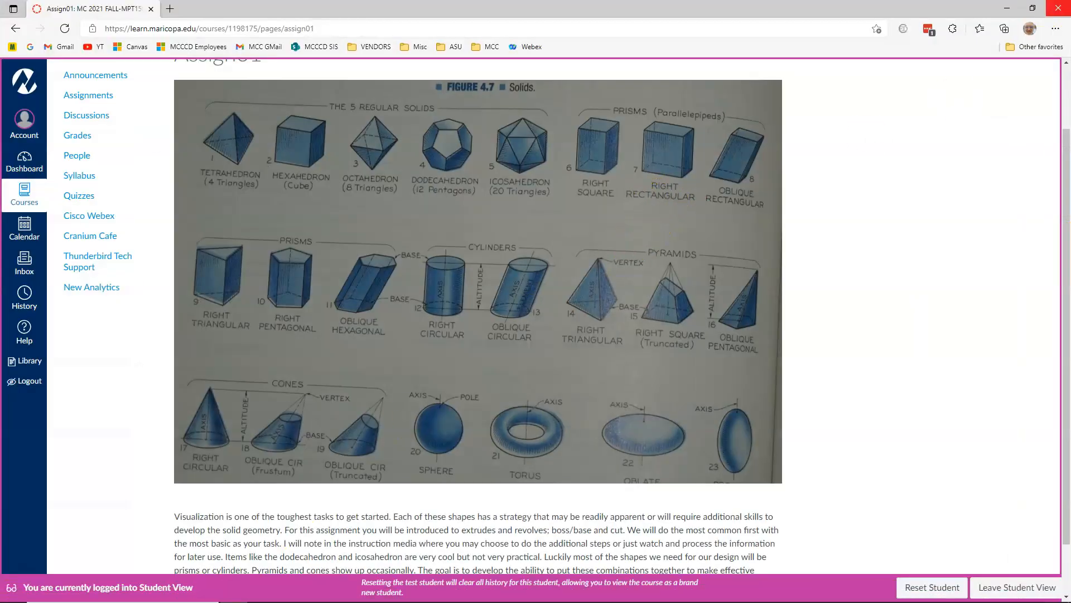
pyautogui.click(1007, 8)
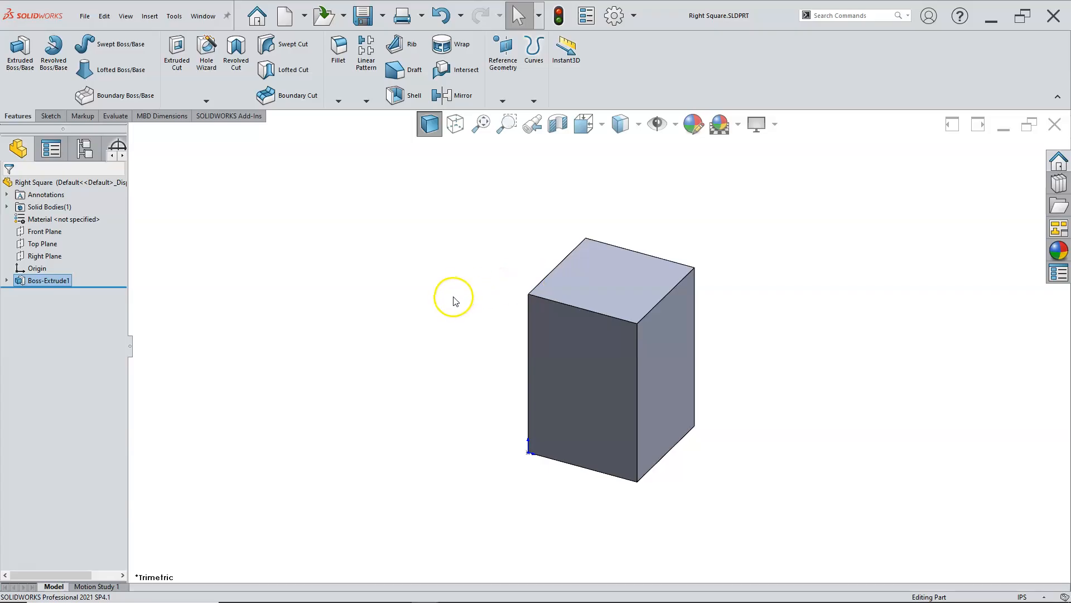
# Display the extruded block's dimensions and move the height dimension outside the block, beside its right face.
pyautogui.scroll(-2, 654, 382)
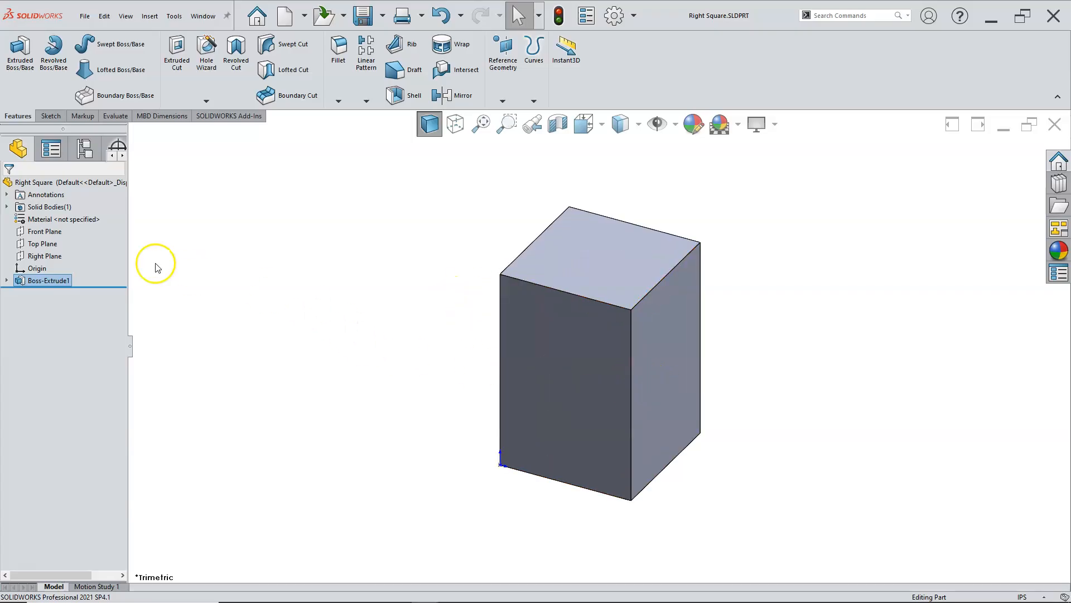
pyautogui.click(58, 280)
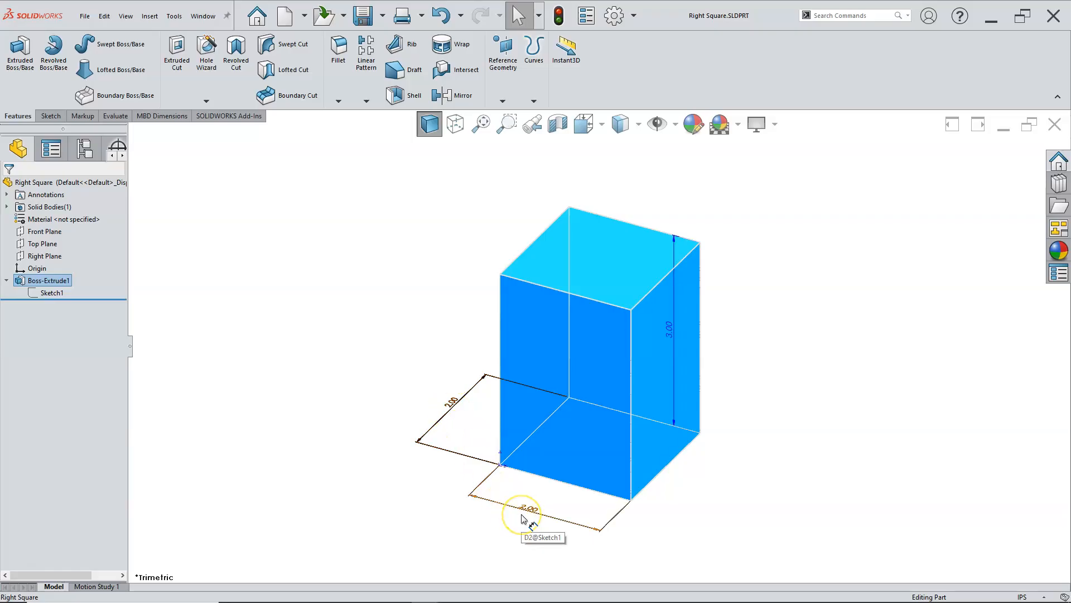
pyautogui.click(454, 496)
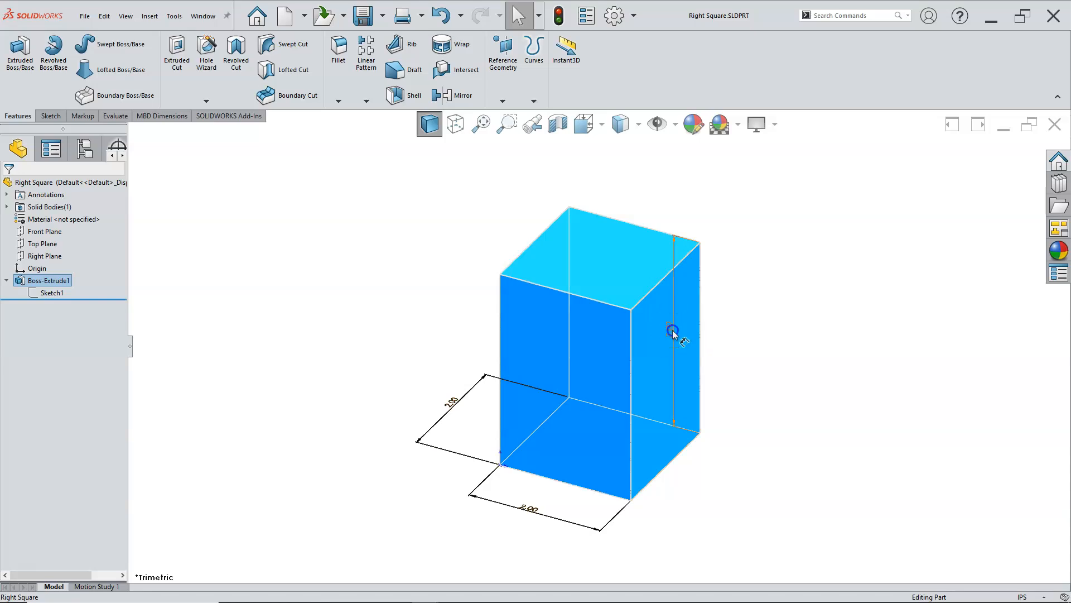
pyautogui.moveTo(676, 333); pyautogui.dragTo(728, 349)
pyautogui.click(749, 357)
pyautogui.click(159, 313)
# Display the dimensions of the extruded boss and of its base sketch in turn to compare which feature holds which.
pyautogui.click(48, 280)
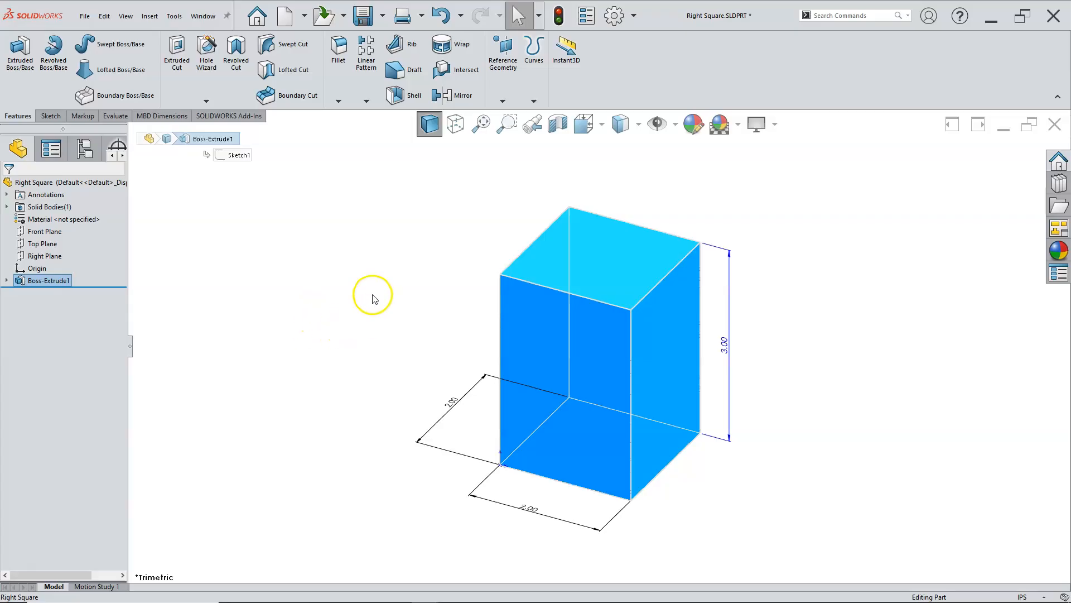
pyautogui.click(730, 351)
pyautogui.click(755, 368)
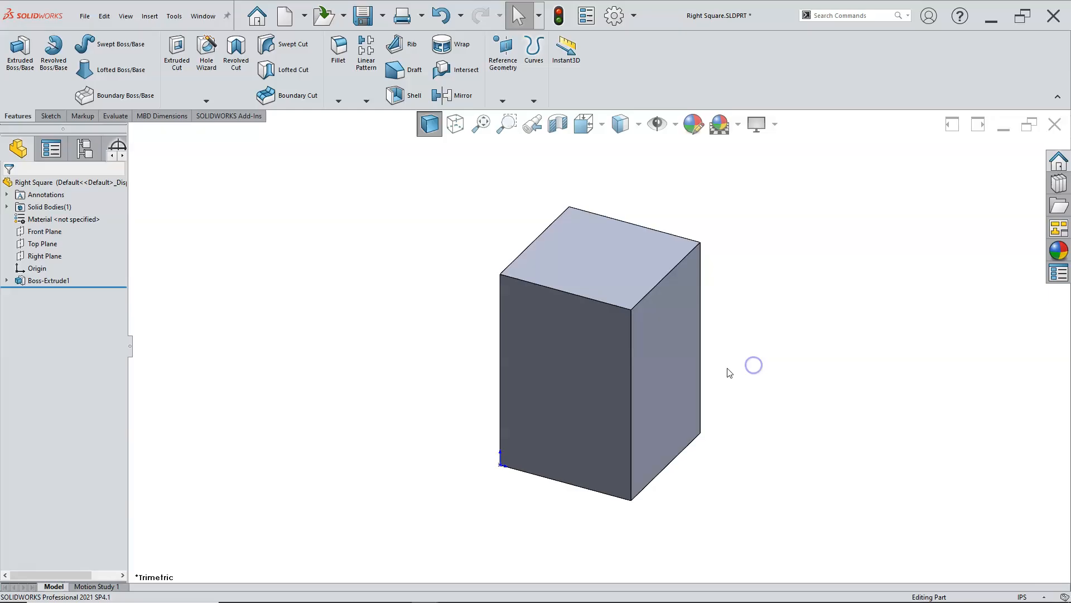
pyautogui.click(640, 362)
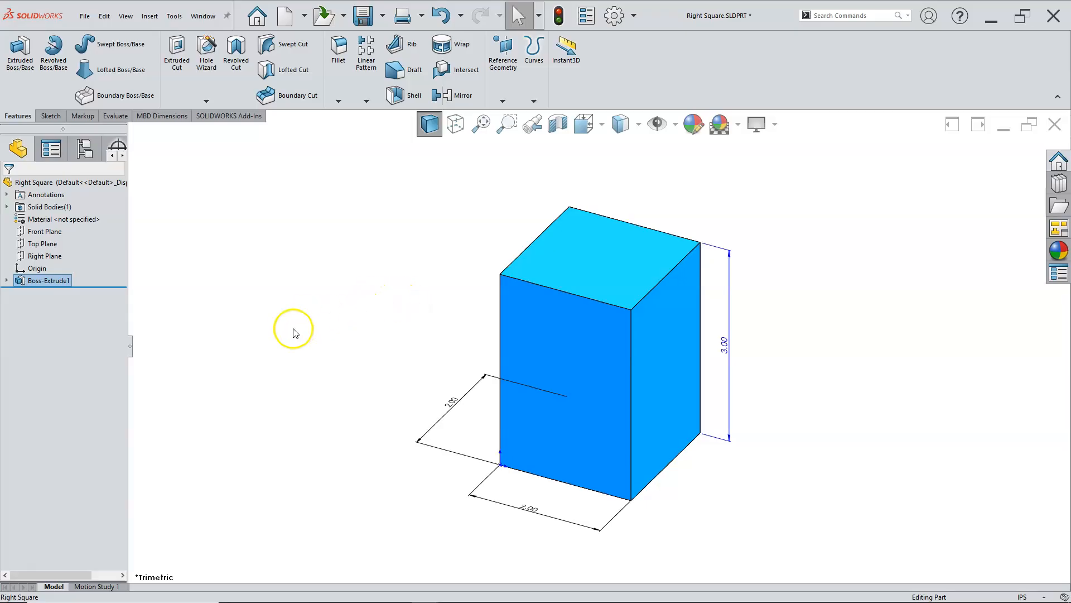
pyautogui.click(5, 281)
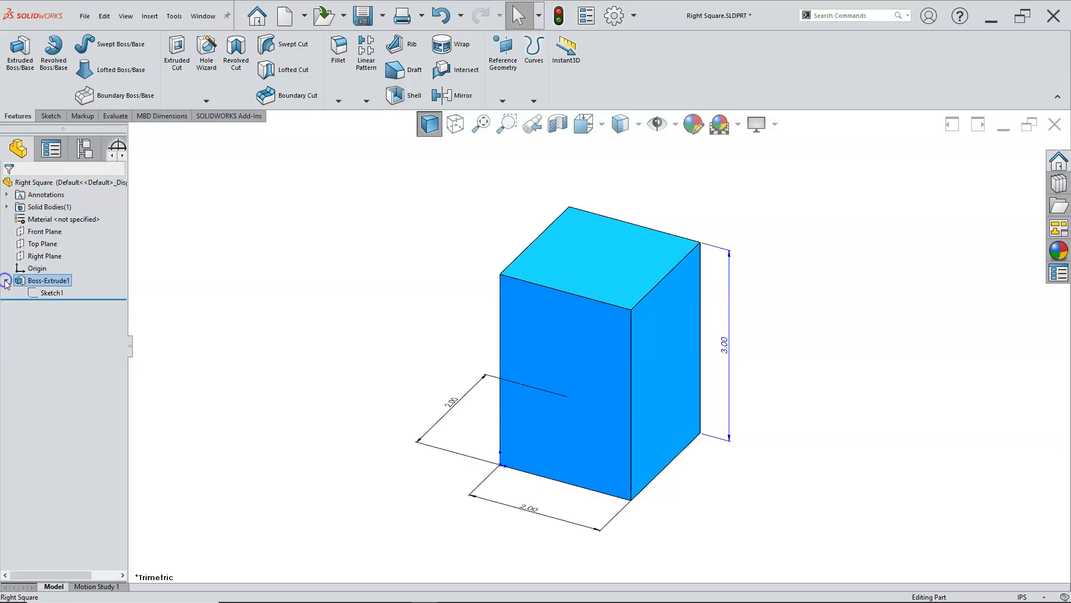
pyautogui.click(49, 292)
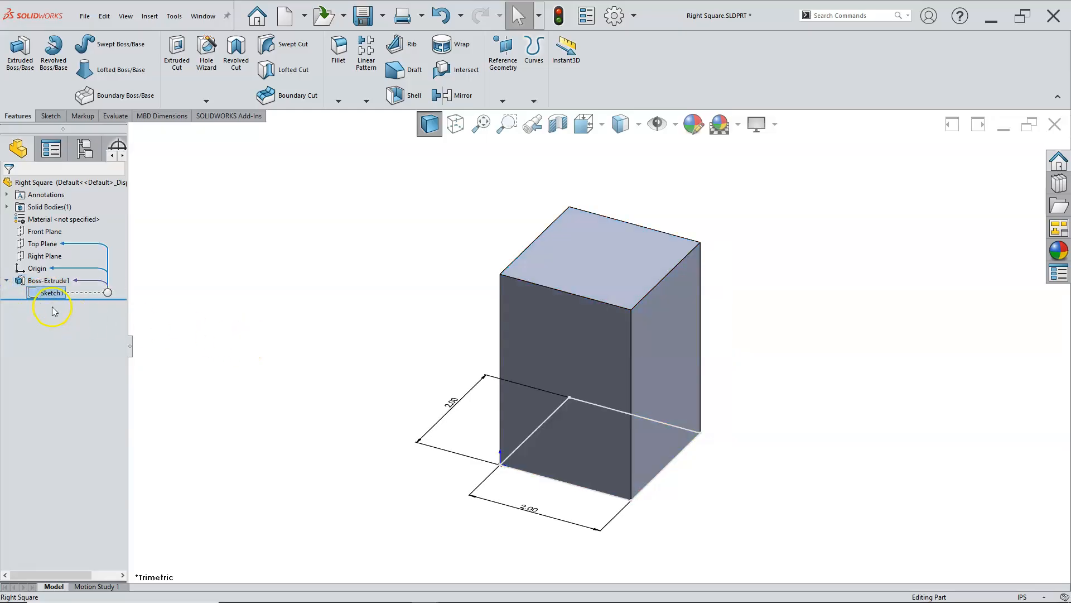
pyautogui.doubleClick(47, 280)
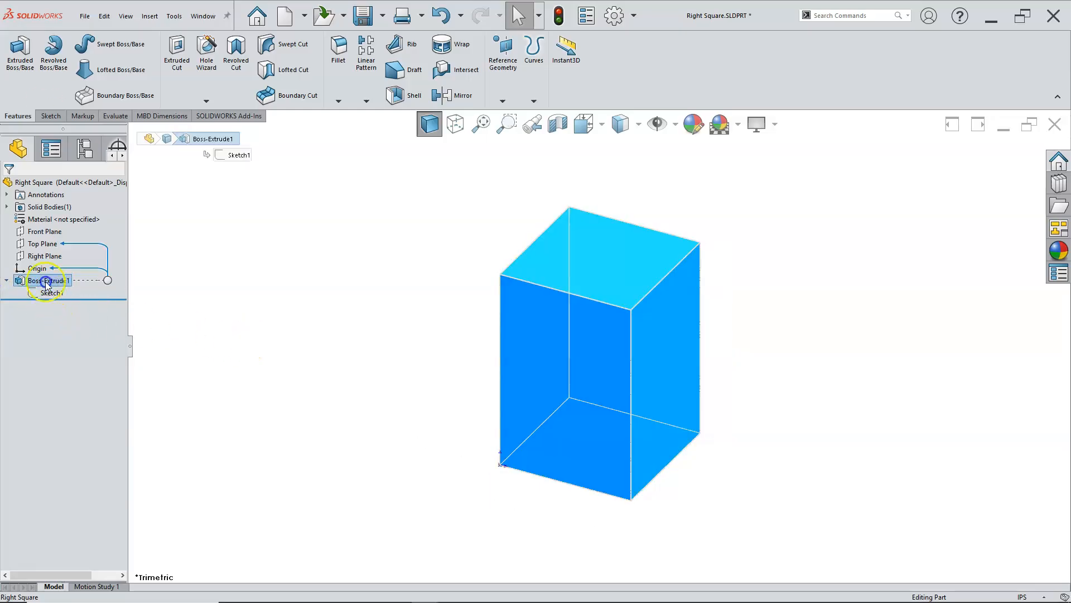
pyautogui.click(311, 321)
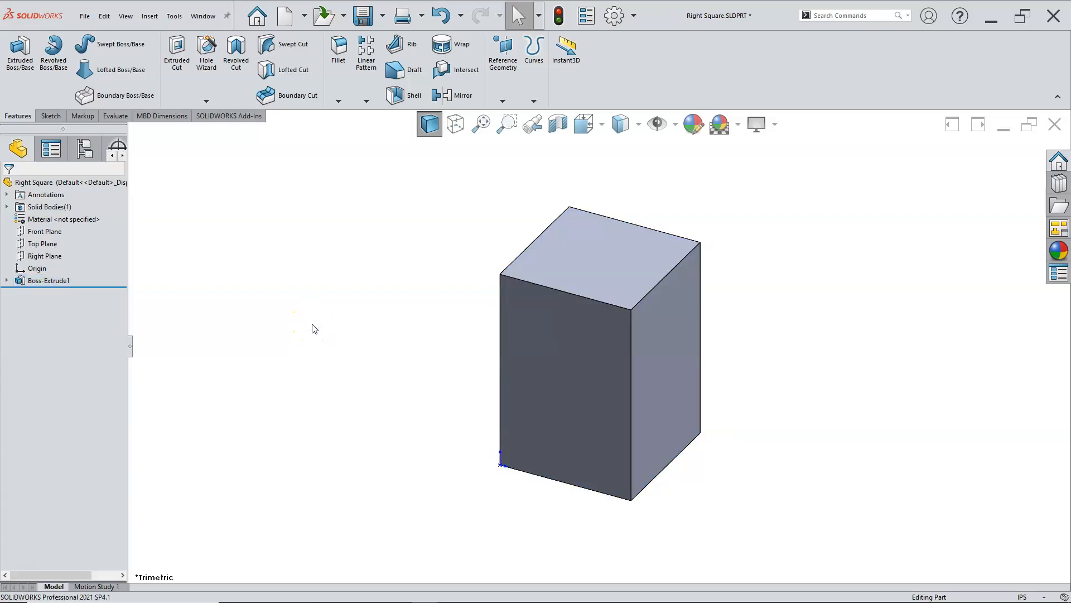
# Set the front-edge width dimension of the block's base sketch to 4 in and rebuild the part.
pyautogui.doubleClick(62, 282)
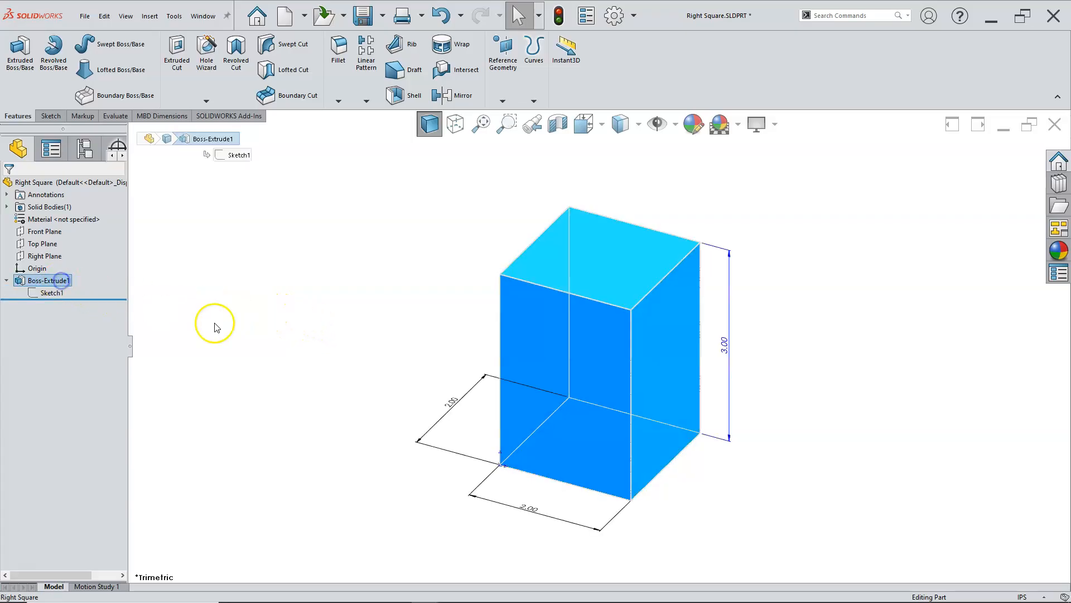
pyautogui.doubleClick(527, 510)
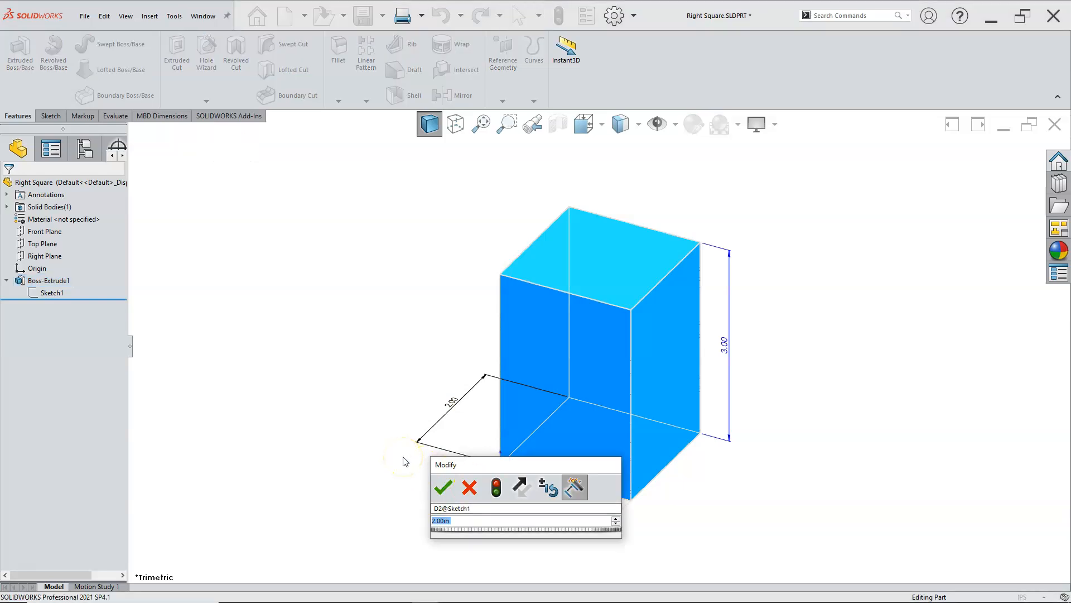
pyautogui.write('4')
pyautogui.click(443, 485)
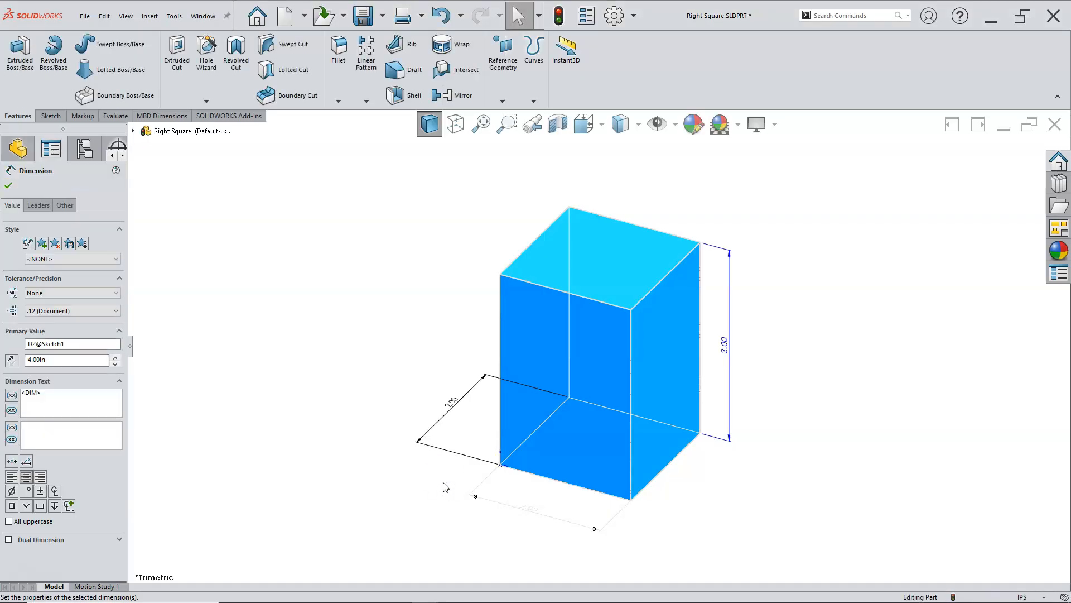
pyautogui.click(10, 186)
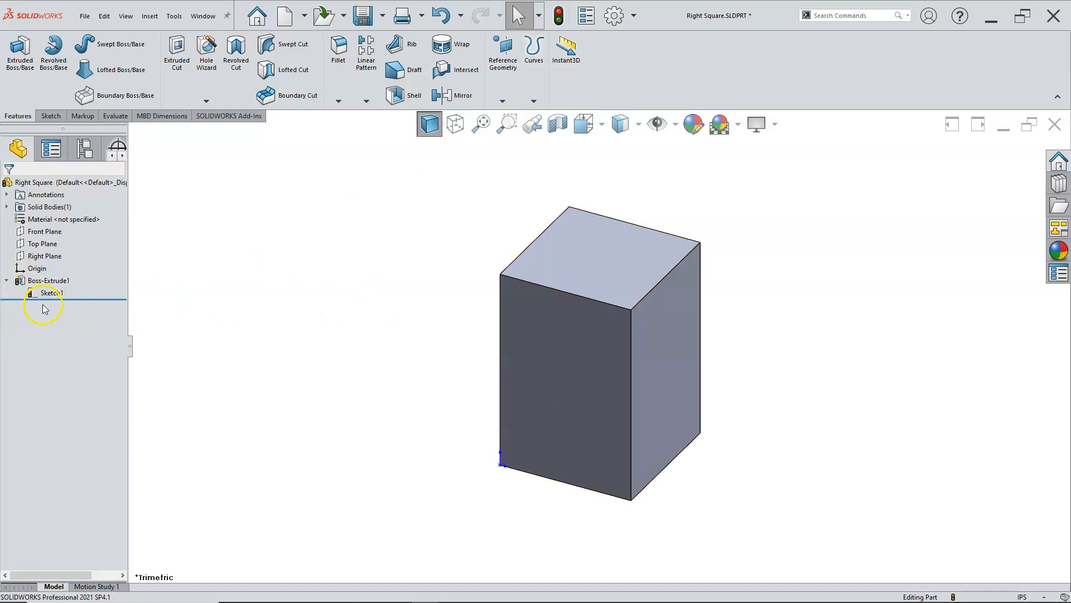
pyautogui.click(558, 17)
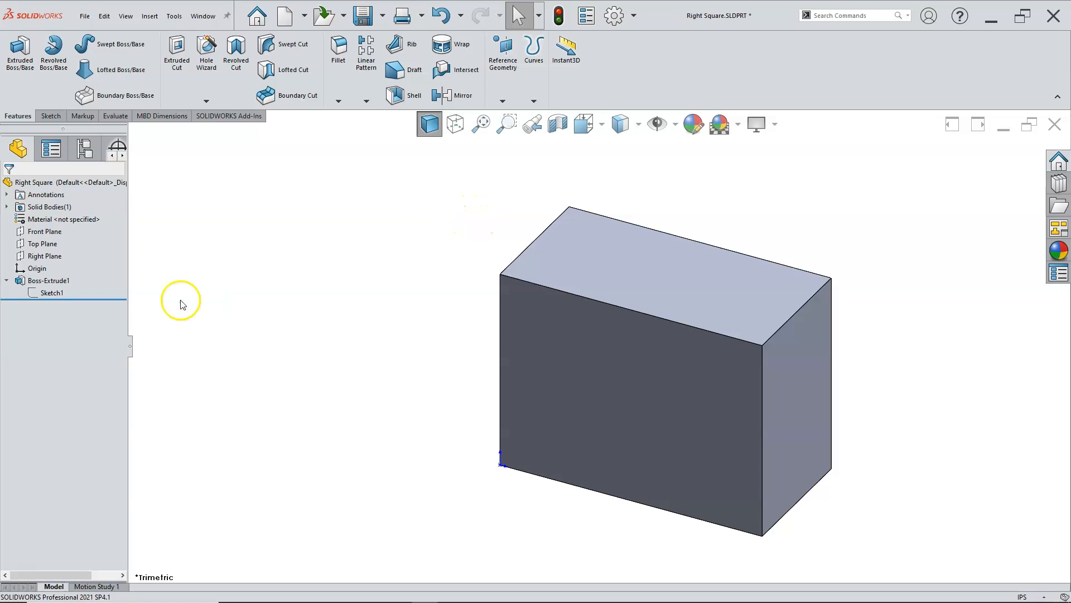
# Set the front-edge width dimension of the base sketch to 3 in.
pyautogui.click(58, 294)
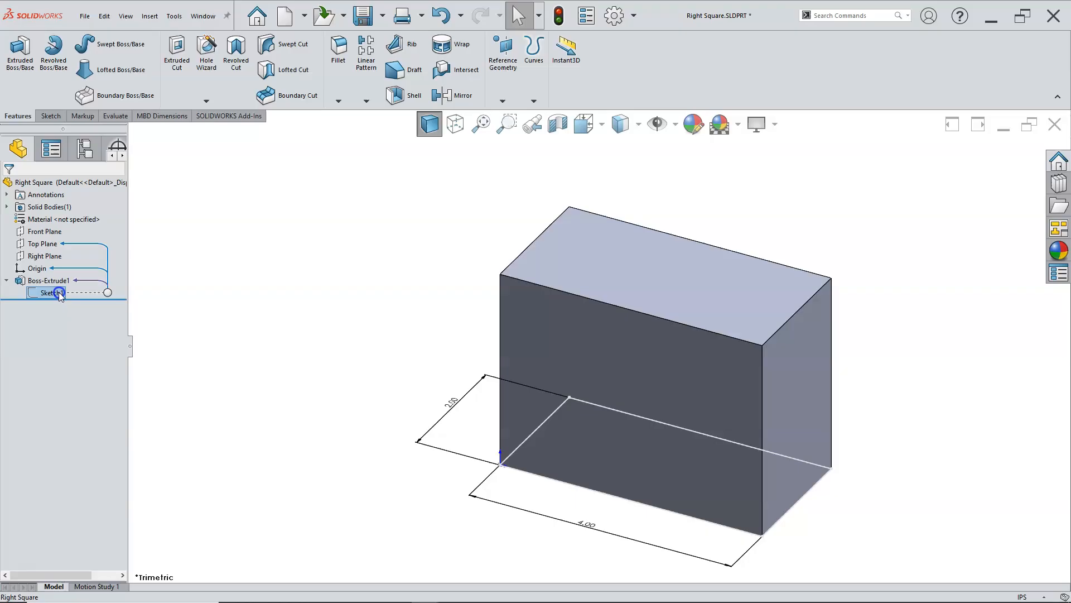
pyautogui.doubleClick(583, 523)
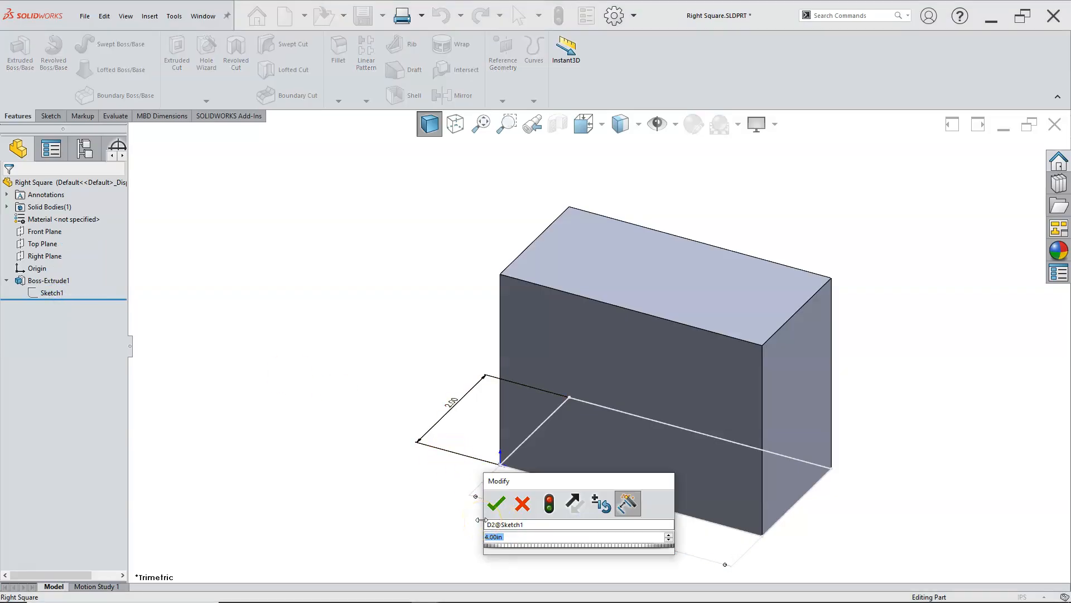
pyautogui.write('3')
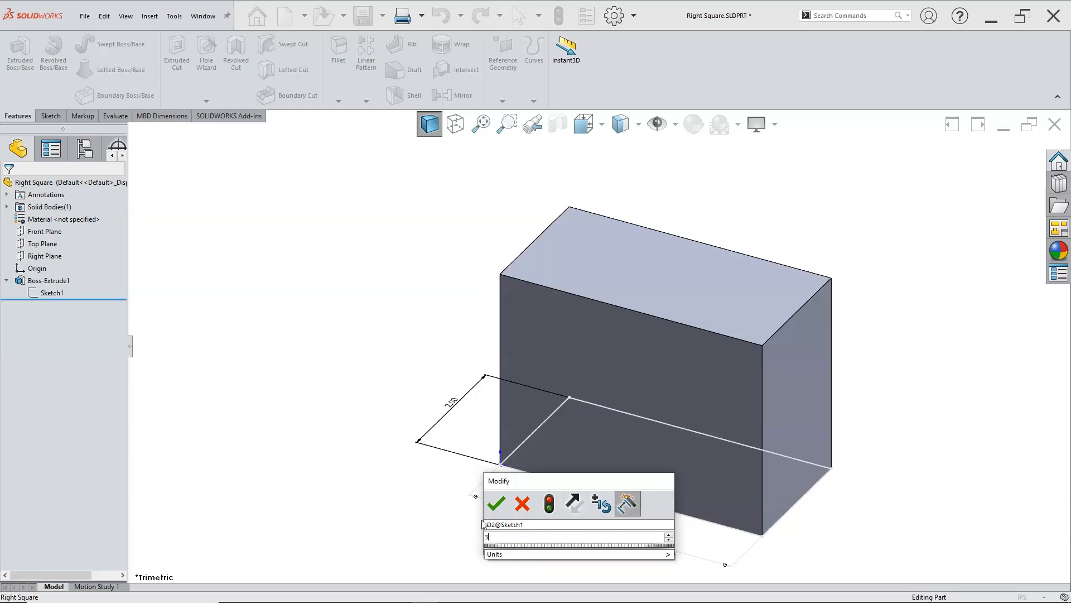
pyautogui.press('Return')
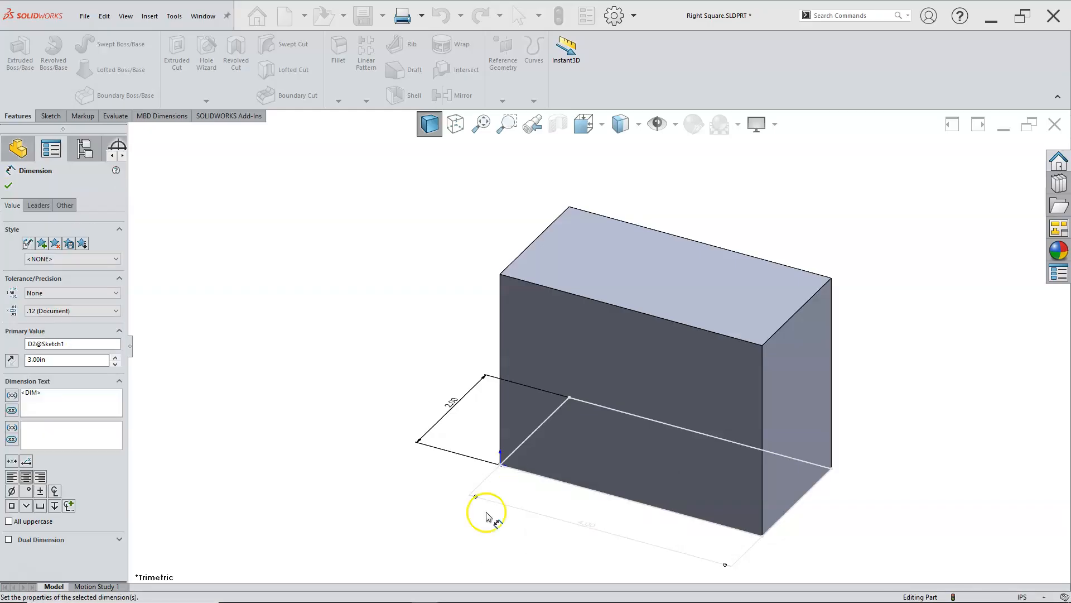
pyautogui.click(8, 186)
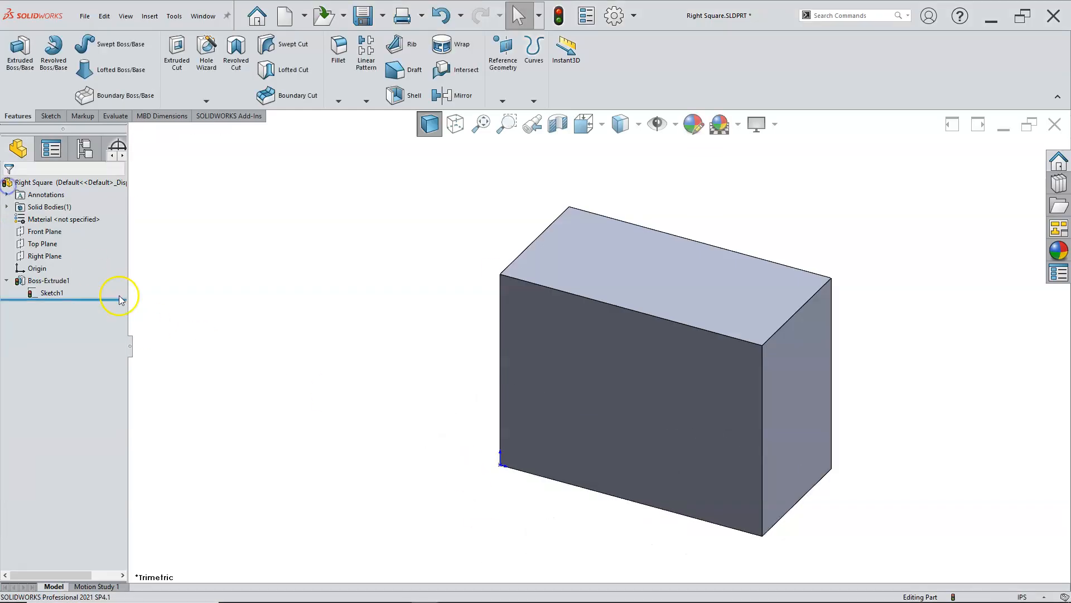
# Set the extruded block's height to 4 in and rebuild the part.
pyautogui.click(49, 280)
pyautogui.doubleClick(859, 382)
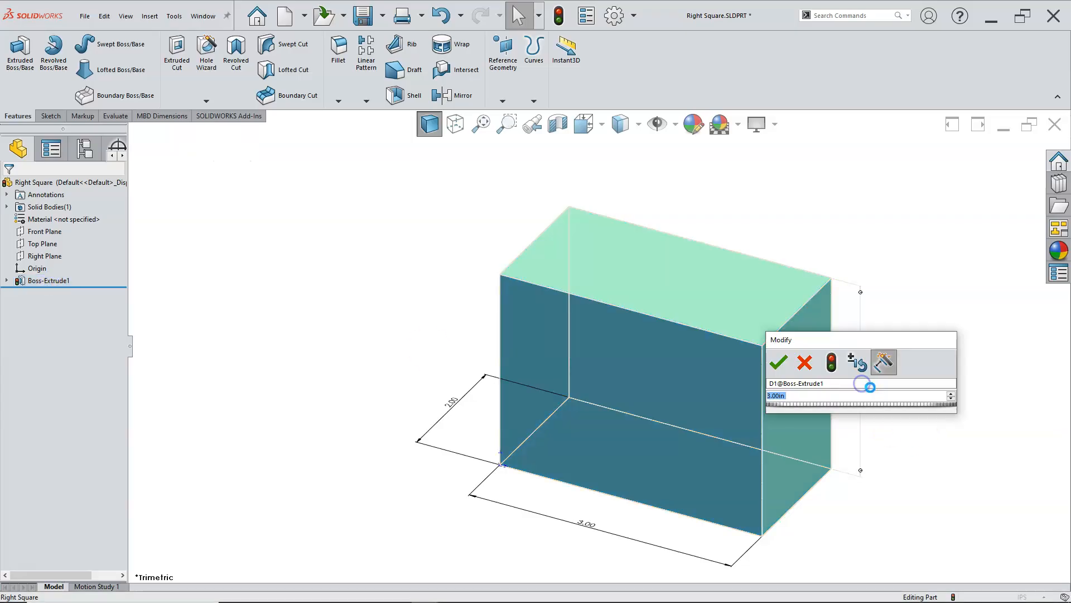
pyautogui.write('4')
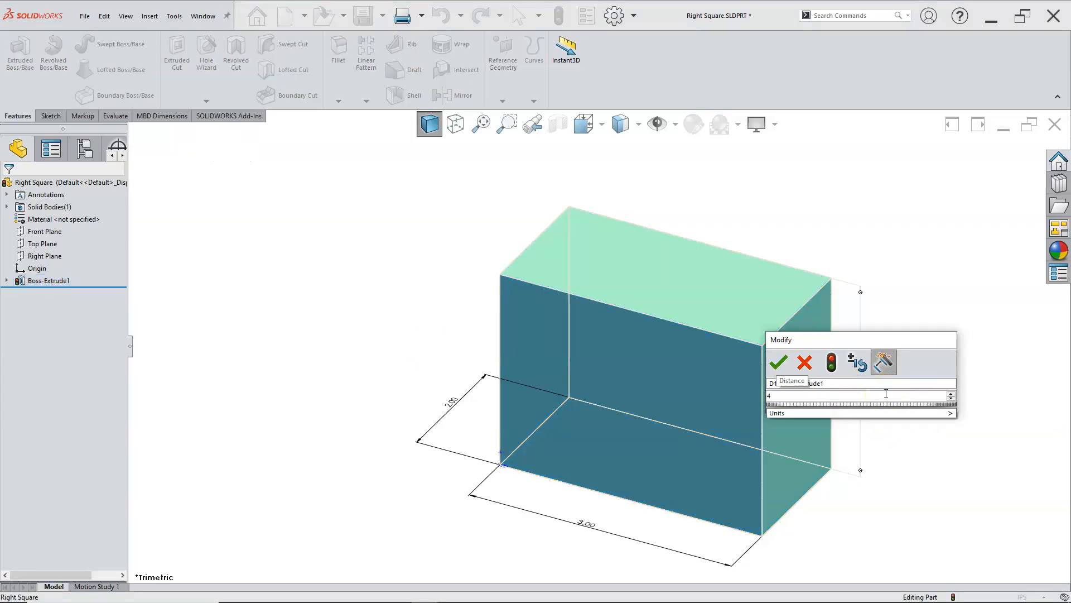
pyautogui.click(784, 362)
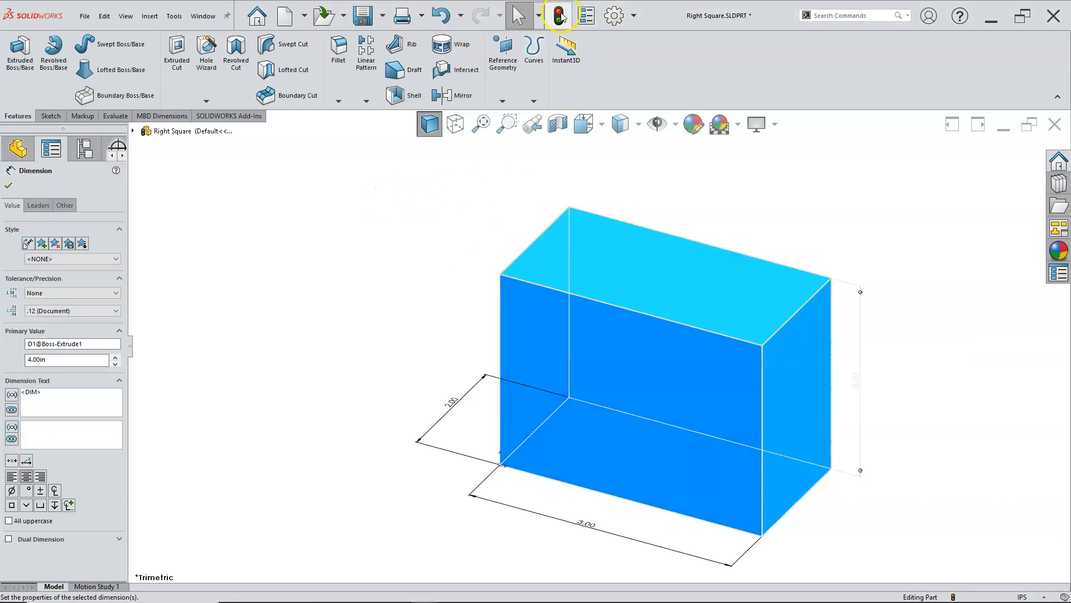
pyautogui.click(561, 17)
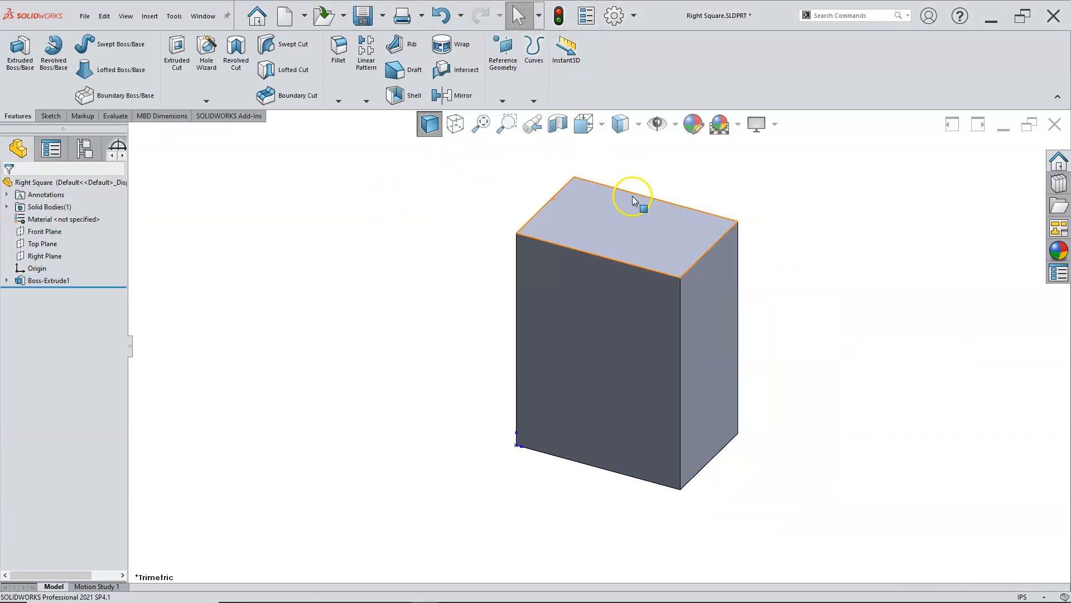
# Save the part as a copy named Right Rectangle.SLDPRT in the Assignment1 folder and open it, keeping the original document open.
pyautogui.moveTo(676, 244); pyautogui.dragTo(679, 202, button='middle')
pyautogui.scroll(-1, 679, 202)
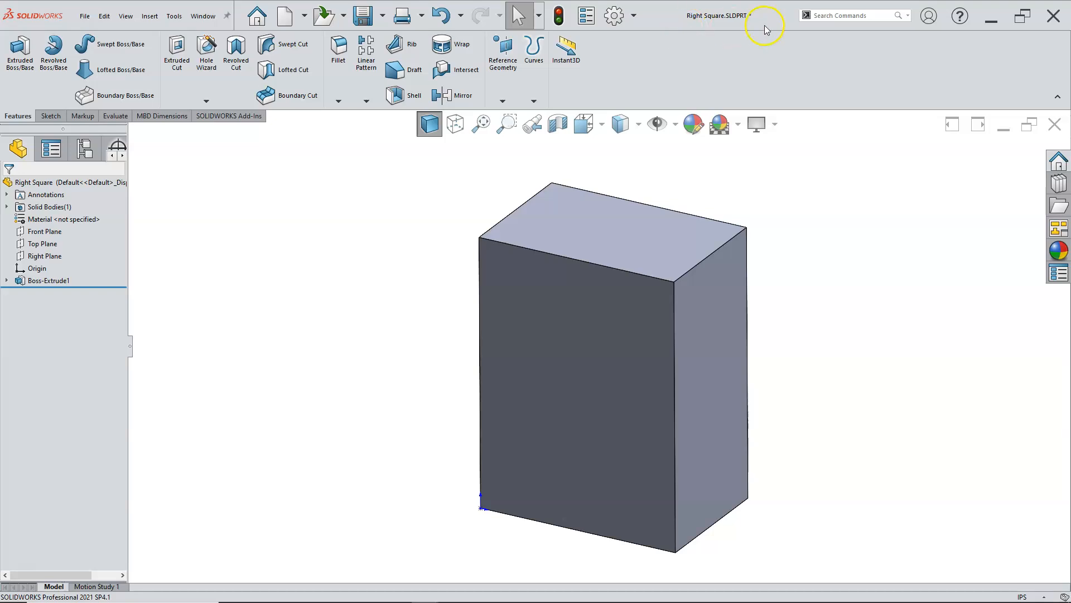
pyautogui.click(82, 18)
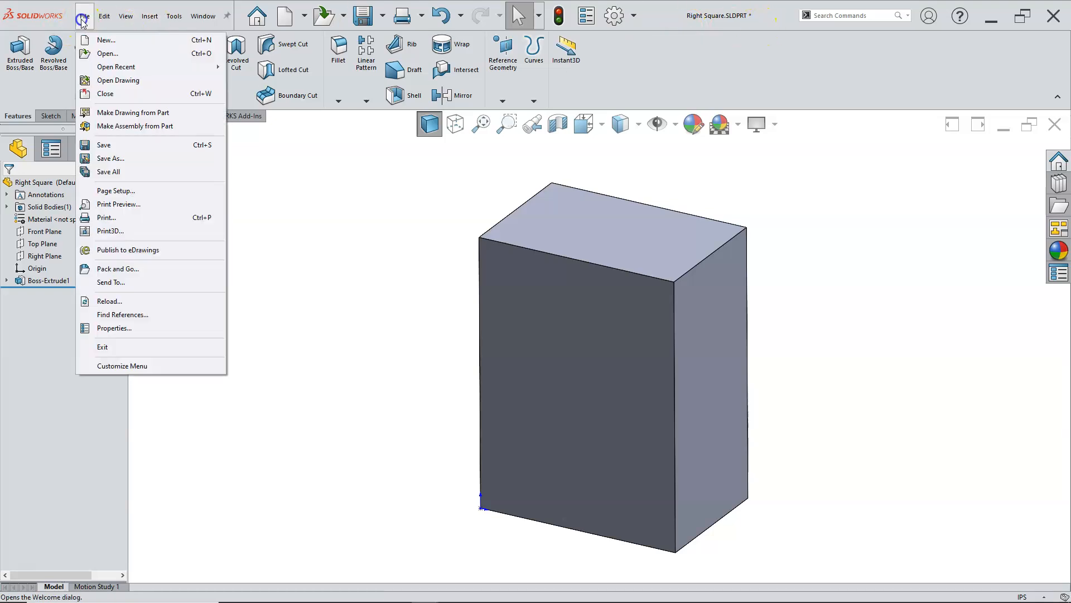
pyautogui.click(123, 159)
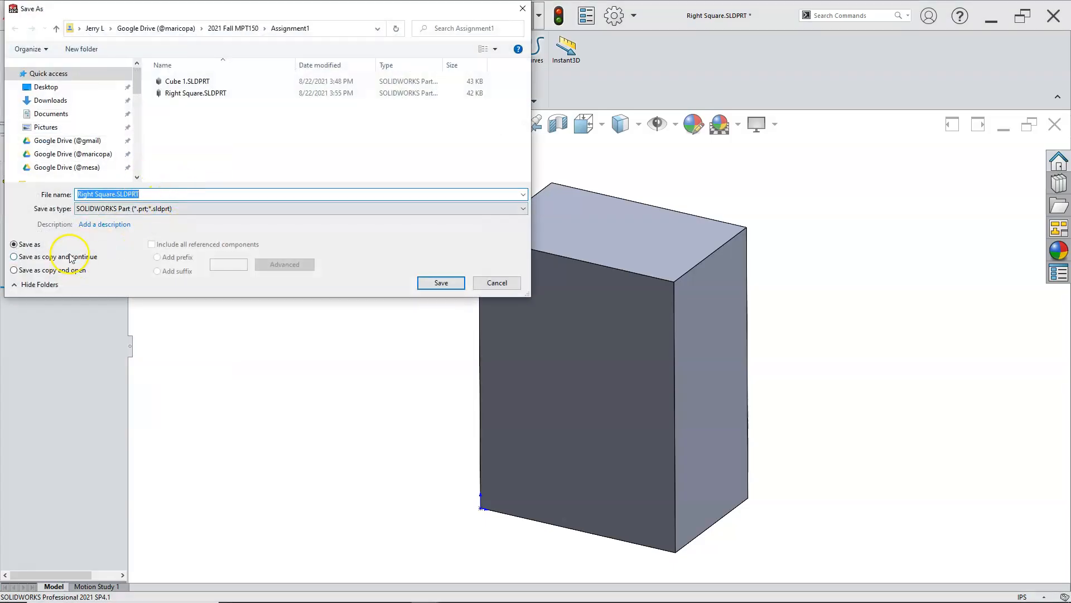
pyautogui.click(15, 270)
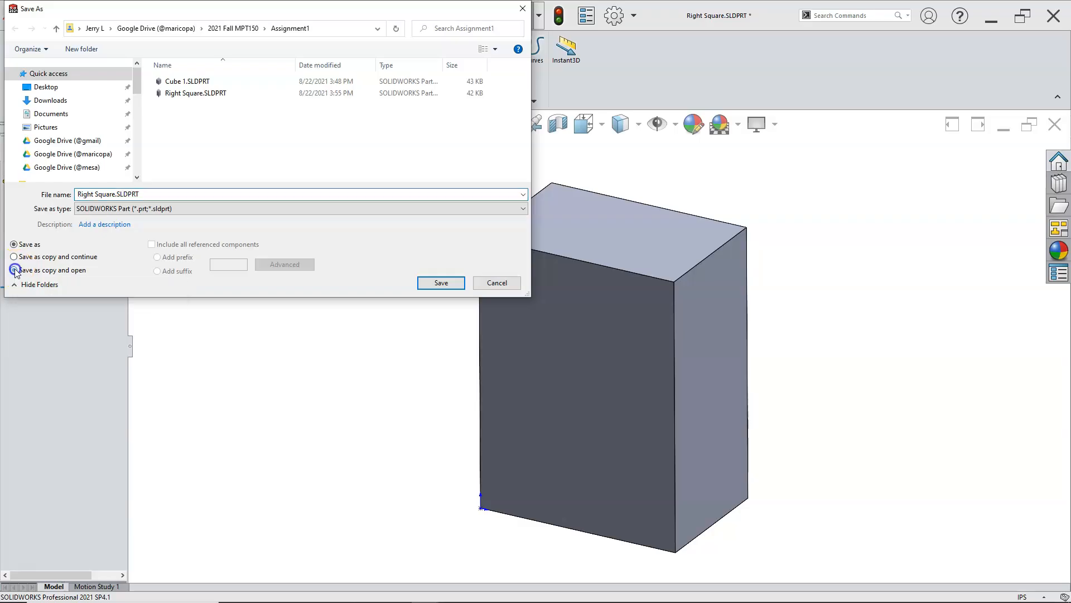
pyautogui.click(114, 195)
pyautogui.click(115, 195)
pyautogui.press('BackSpace')
pyautogui.press('BackSpace')
pyautogui.press('BackSpace')
pyautogui.press('BackSpace')
pyautogui.write('Rectangl')
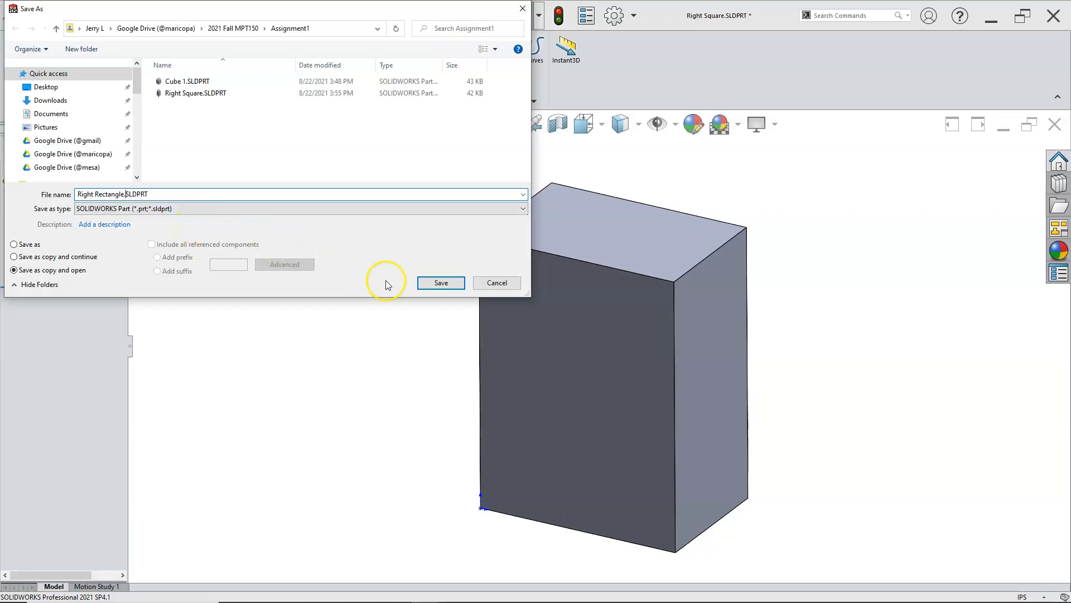
pyautogui.click(440, 283)
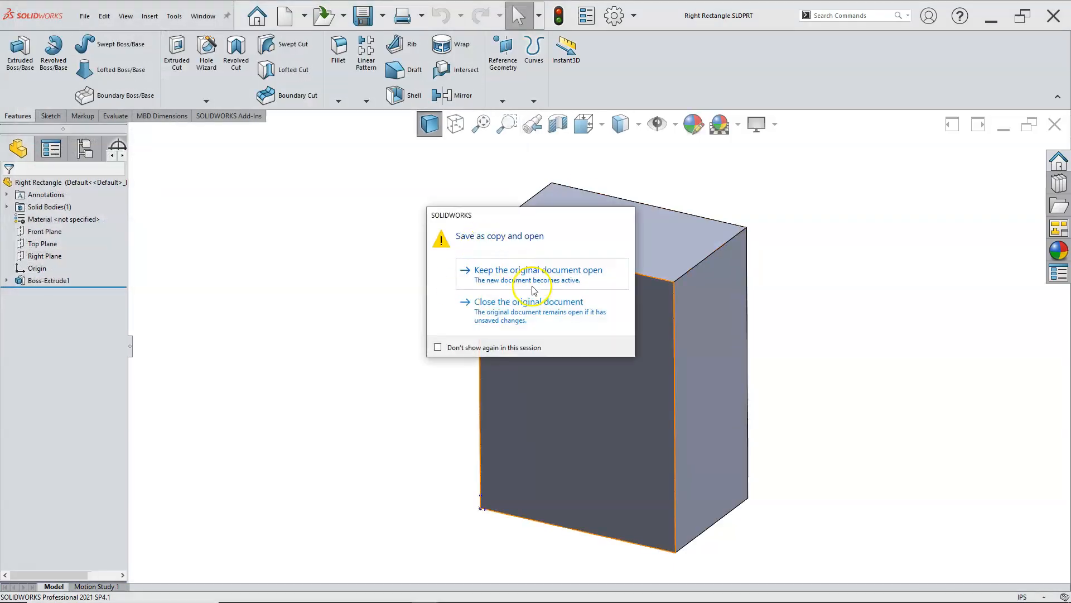
pyautogui.click(494, 276)
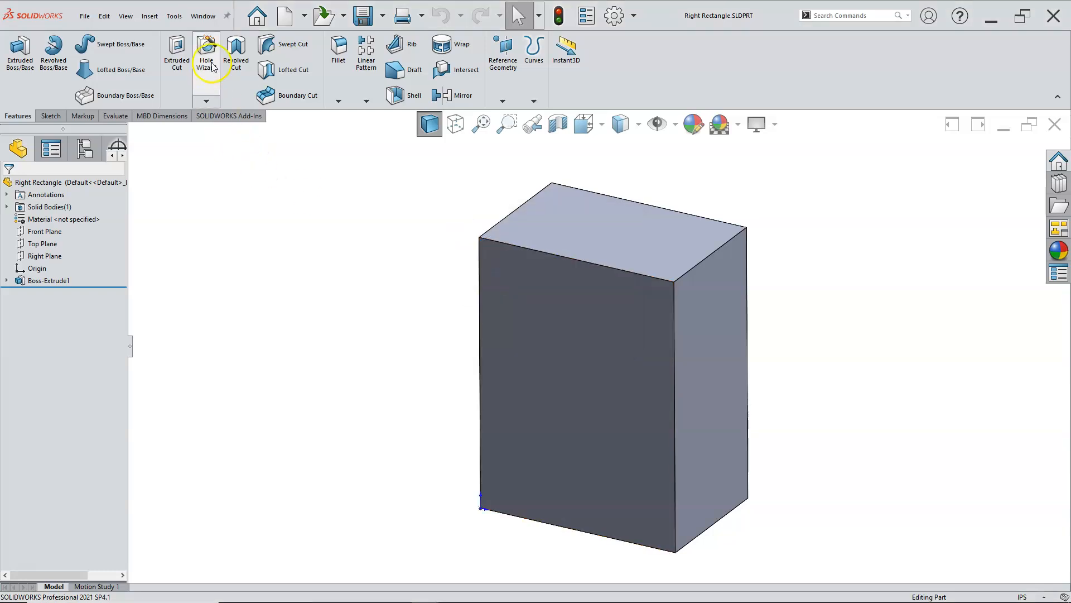
# Switch to the Right Square part and close it without saving its changes.
pyautogui.click(202, 17)
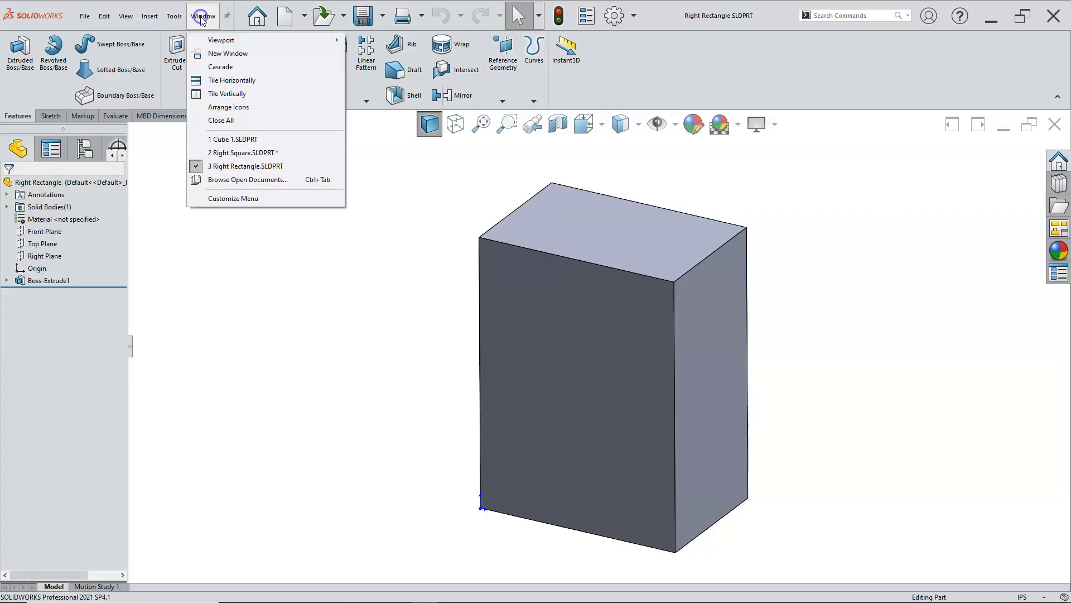
pyautogui.click(257, 155)
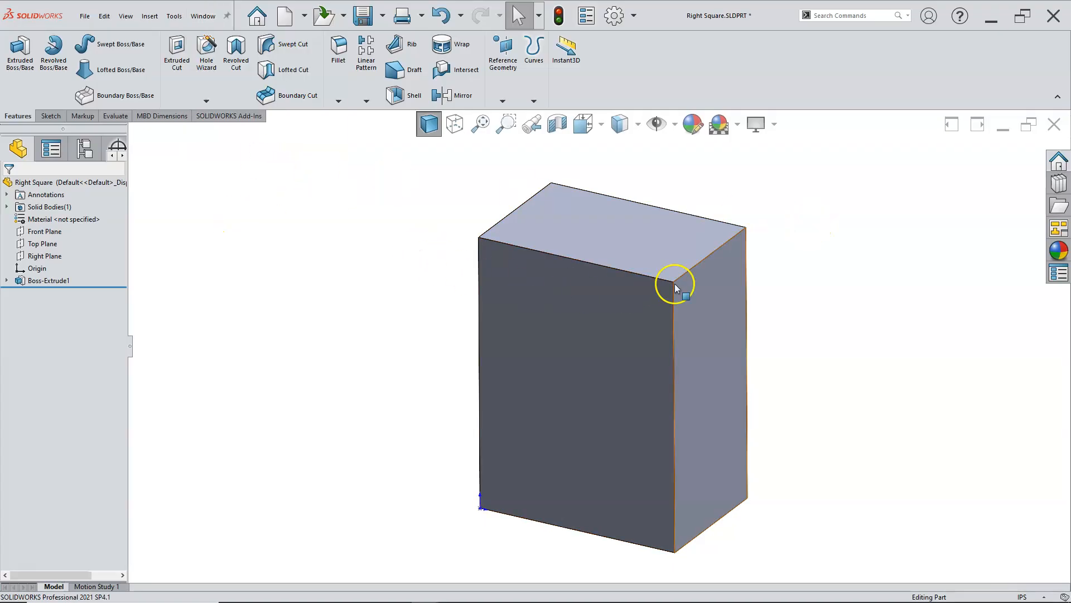
pyautogui.click(1052, 126)
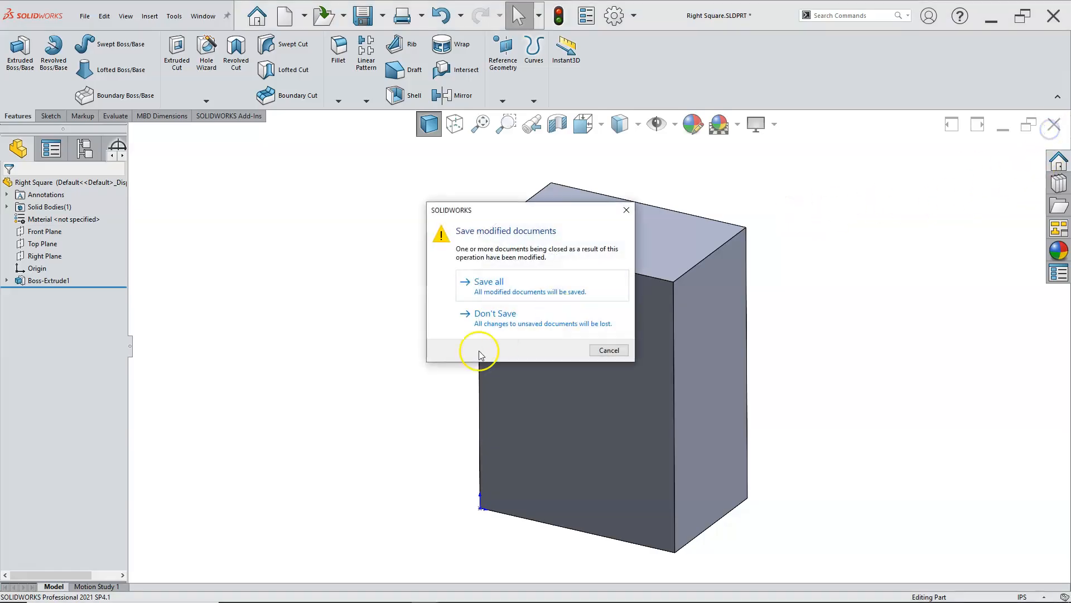
pyautogui.click(495, 326)
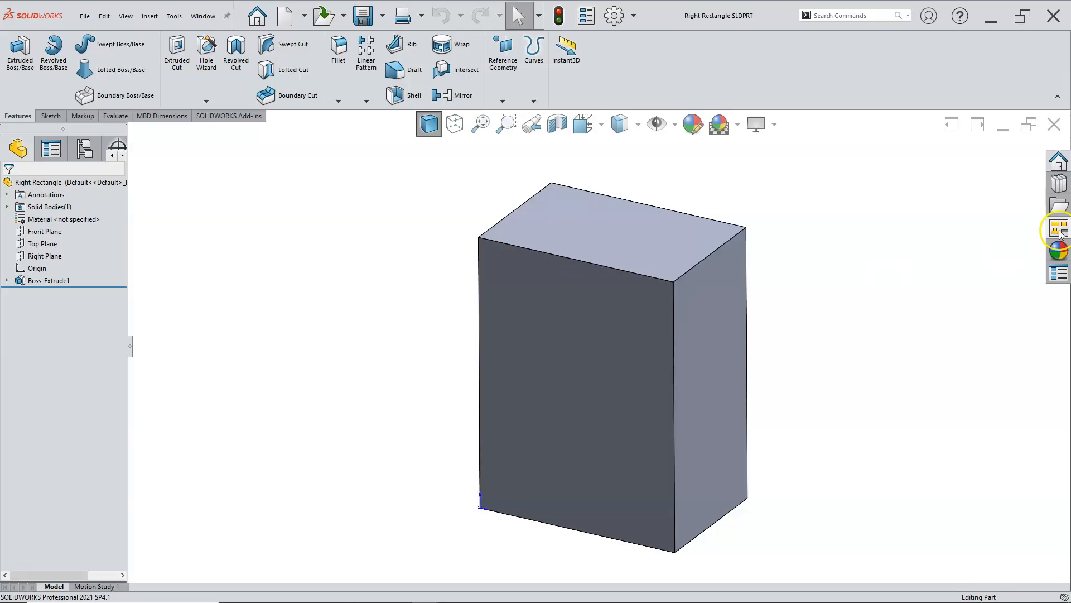
# Check which documents are open in SOLIDWORKS, including the location and preview of the Right Rectangle part.
pyautogui.click(1057, 208)
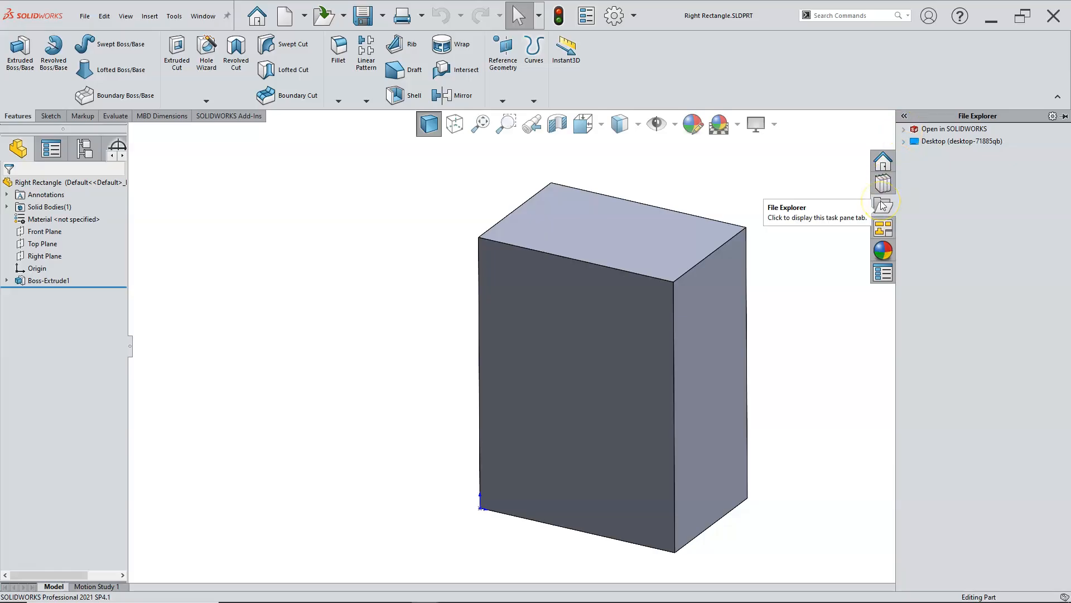
pyautogui.click(903, 132)
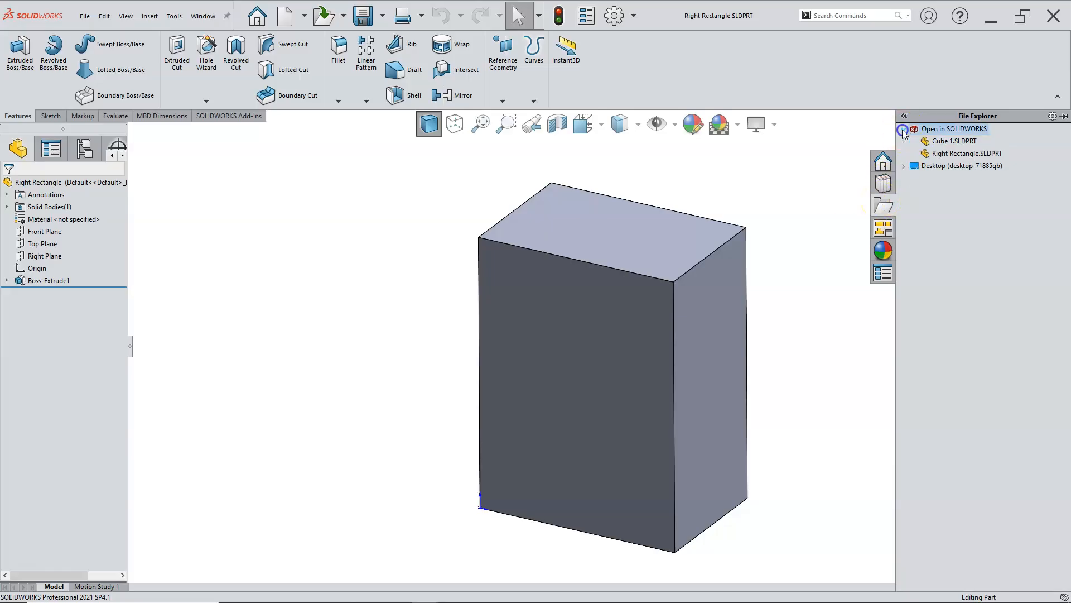
pyautogui.click(953, 156)
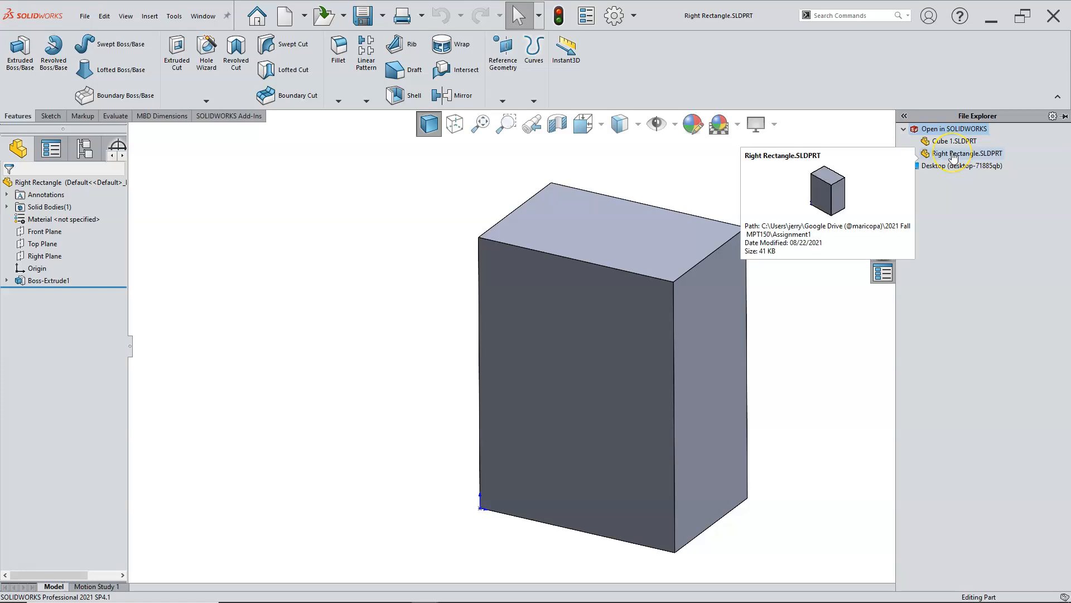
pyautogui.click(484, 177)
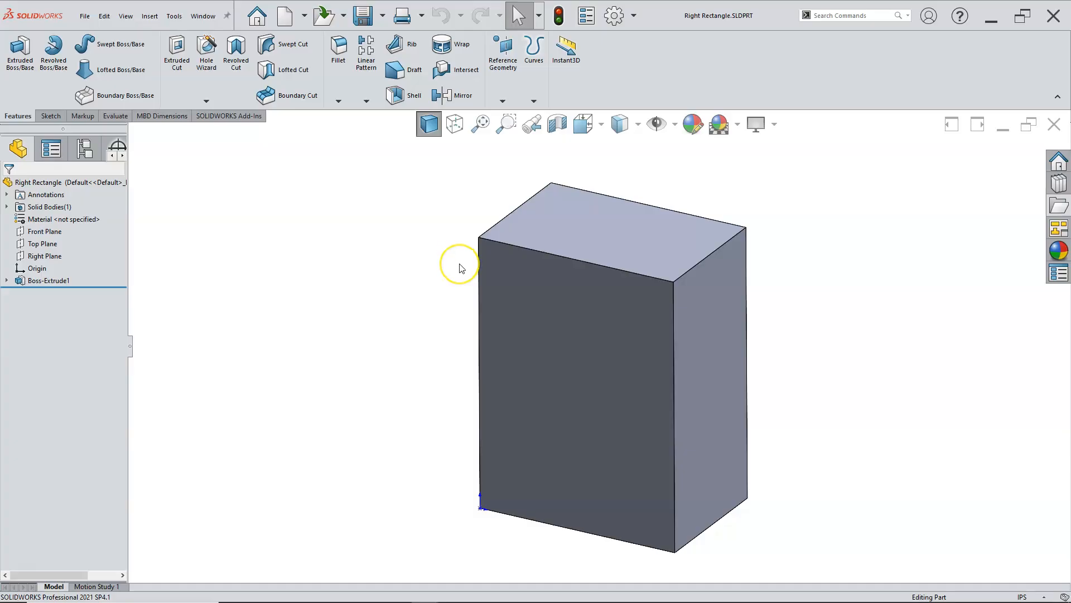
# Inspect the Right Rectangle block from a slightly higher angle and close the part.
pyautogui.moveTo(437, 267); pyautogui.dragTo(433, 279, button='middle')
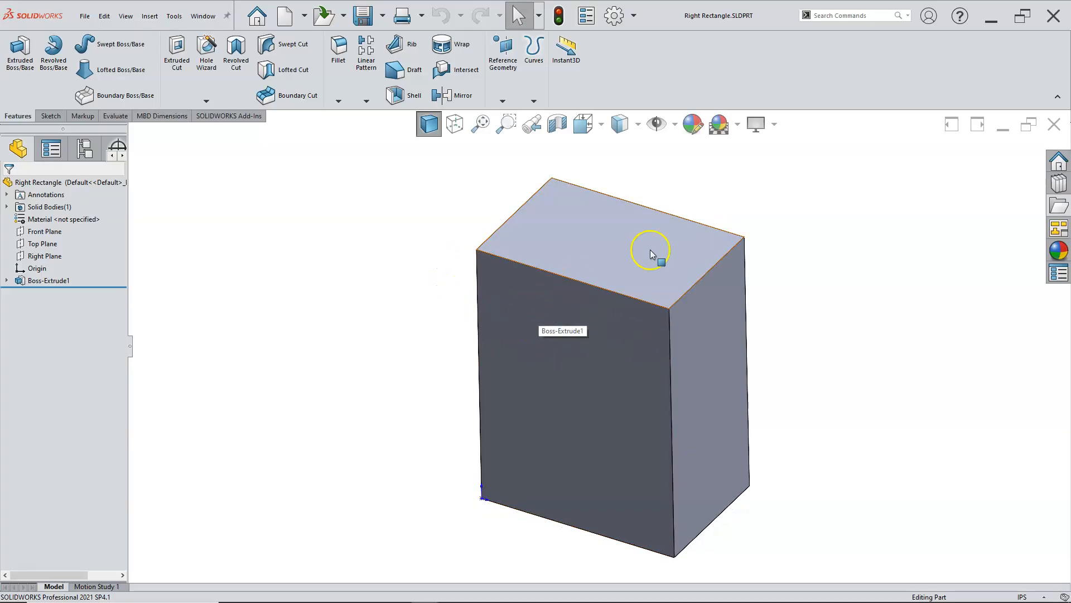
pyautogui.moveTo(762, 225); pyautogui.dragTo(765, 227, button='middle')
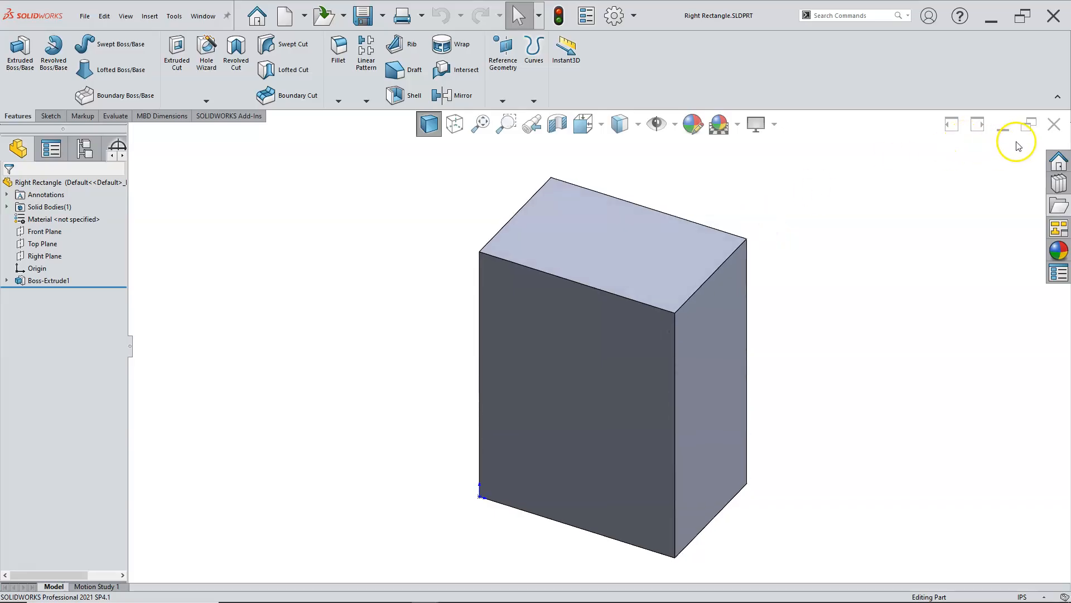
pyautogui.click(1059, 124)
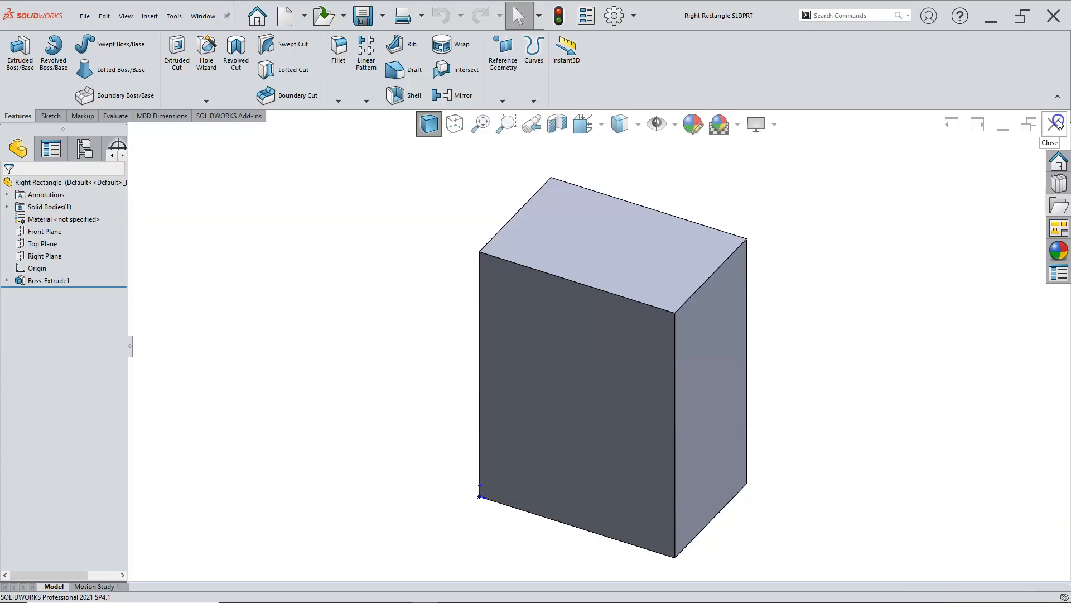
# Switch to the browser to review the solids chart on the Assignment 1 page, and return to SOLIDWORKS.
pyautogui.moveTo(397, 592)
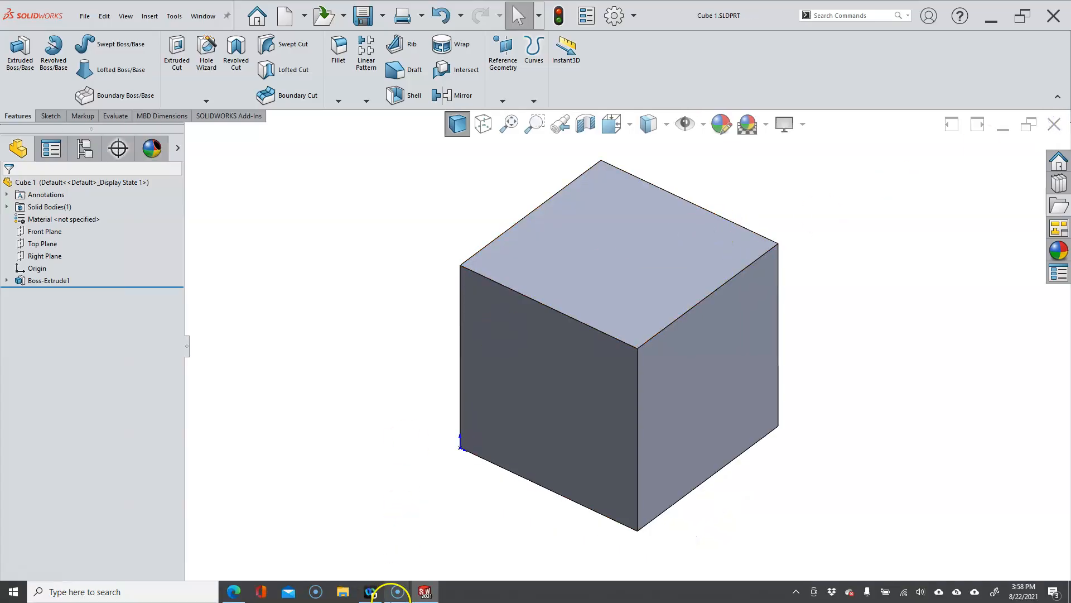
pyautogui.click(233, 592)
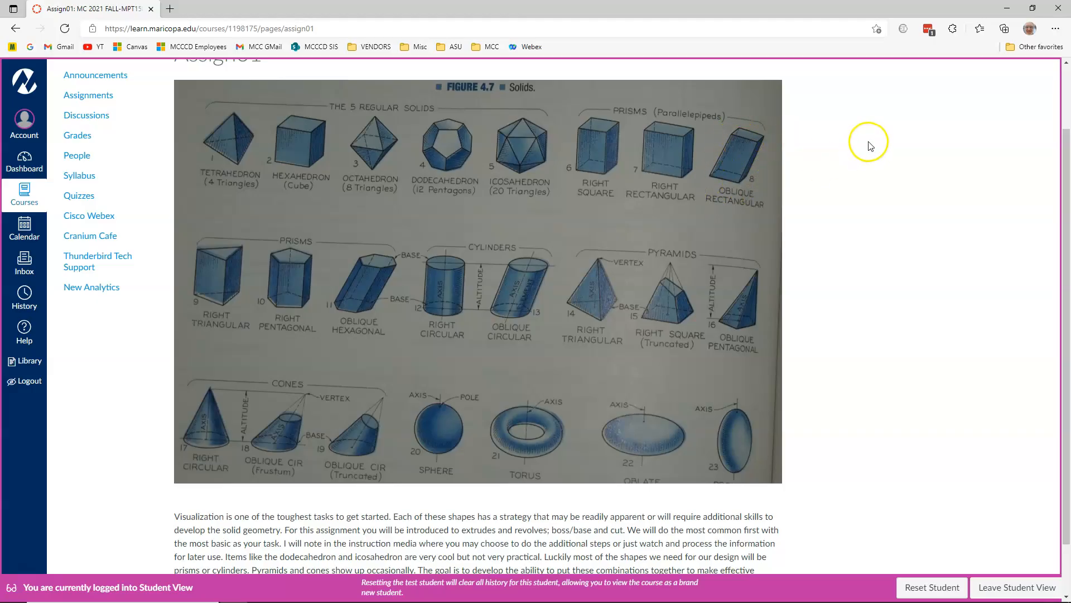
pyautogui.click(1006, 11)
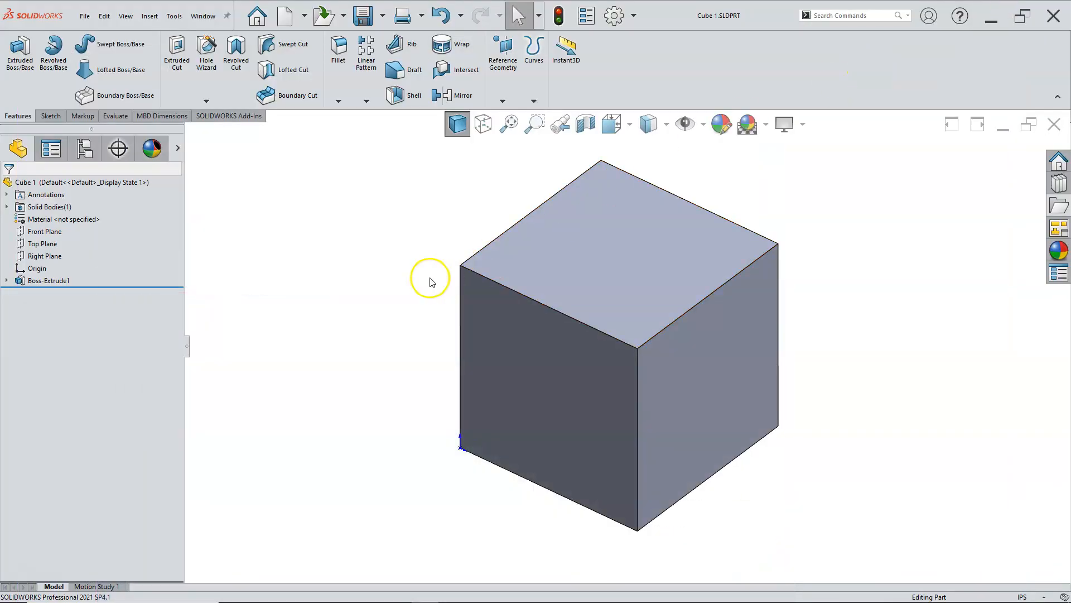
# Create a new part document and turn on the display of the origin.
pyautogui.click(85, 16)
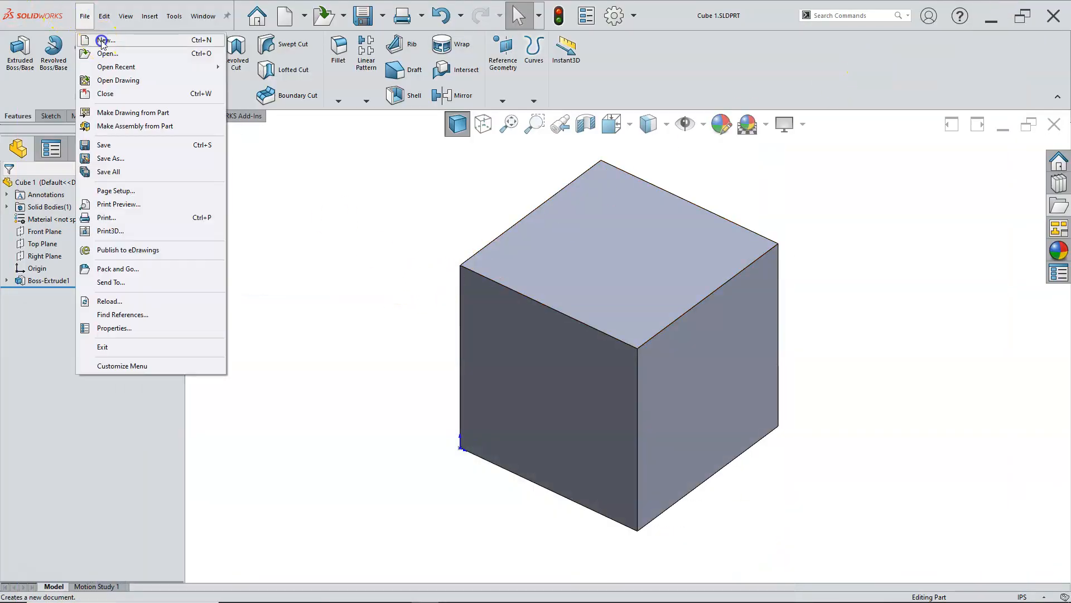
pyautogui.click(98, 40)
pyautogui.doubleClick(229, 221)
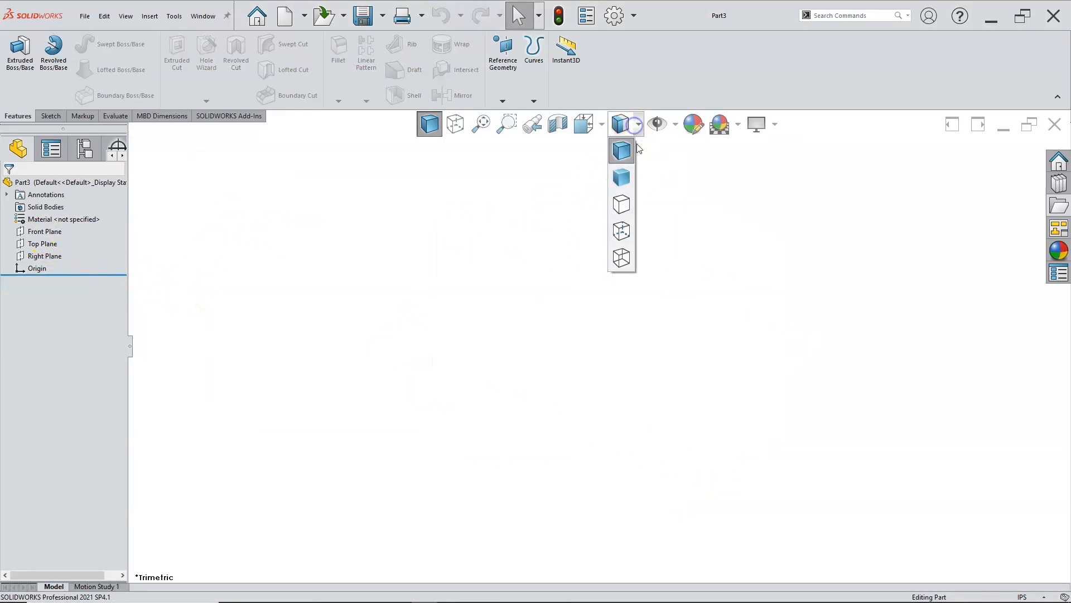
pyautogui.moveTo(668, 125)
pyautogui.click(658, 228)
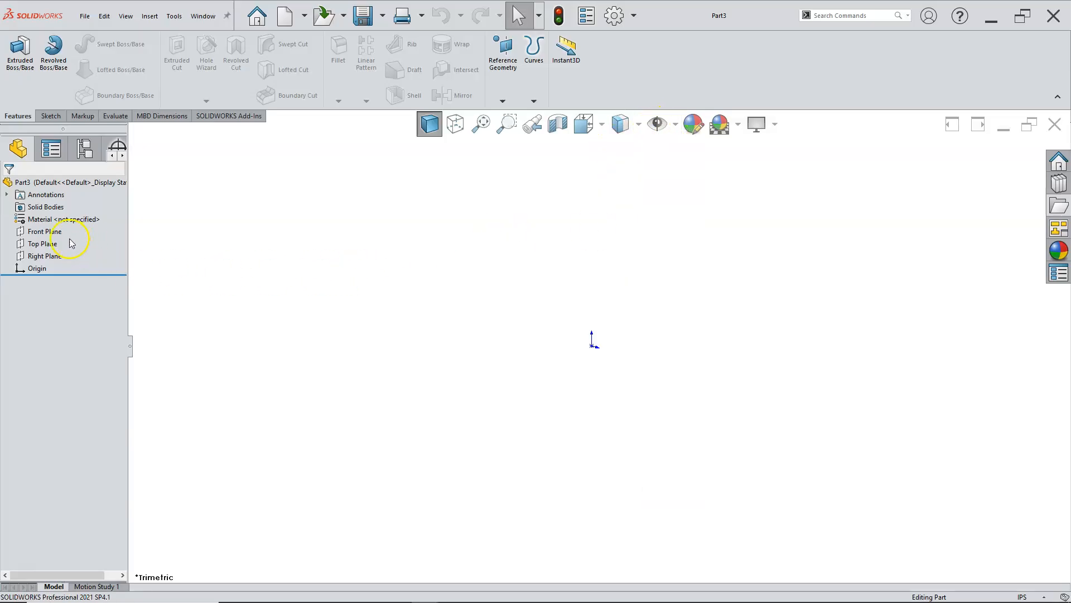
# Start a sketch on the Front Plane and draw a slanted line about 3.28 in long, rising to the right from the origin.
pyautogui.click(45, 231)
pyautogui.click(55, 214)
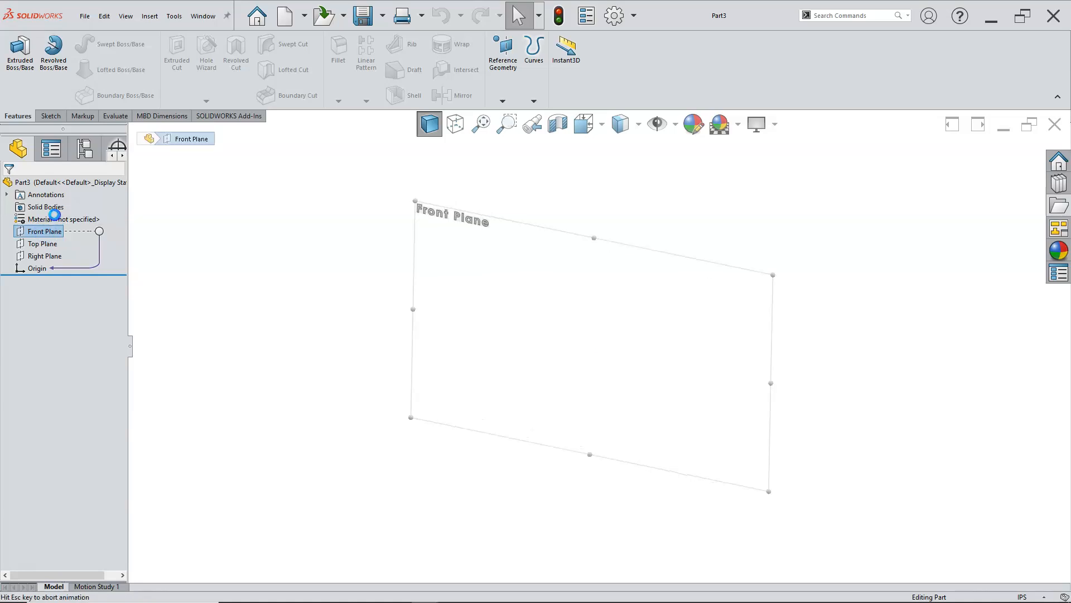
pyautogui.click(82, 45)
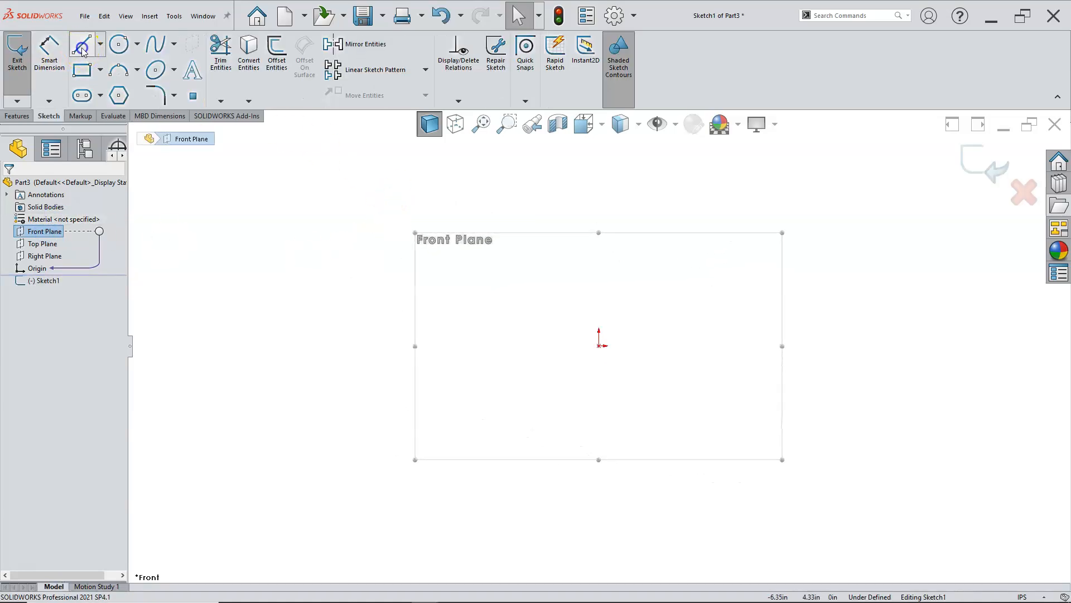
pyautogui.click(600, 344)
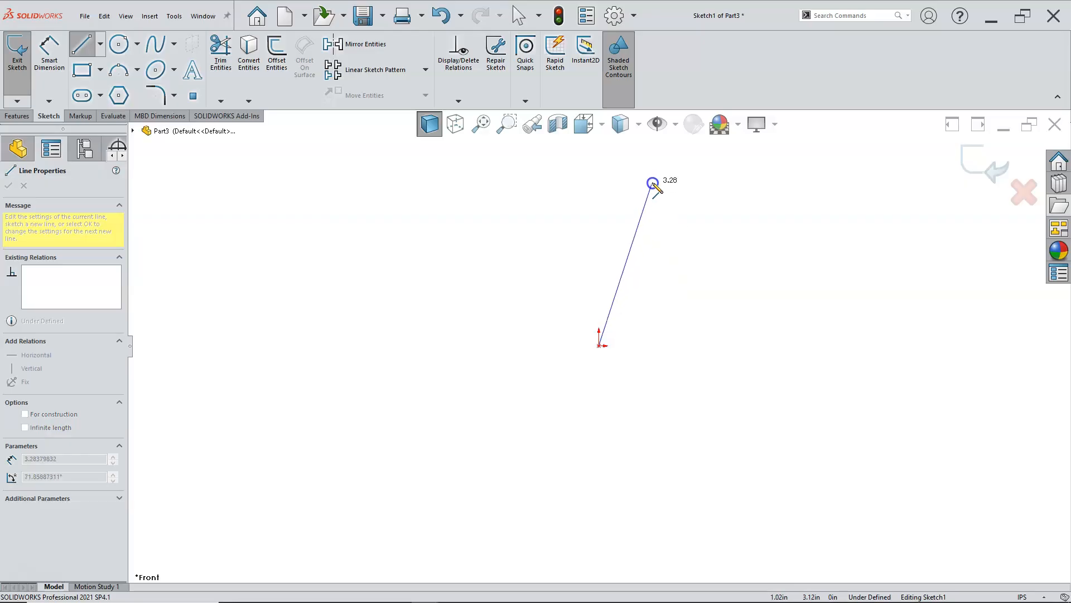
pyautogui.click(653, 183)
# Dimension the vertical height of the slanted line and set it to 3 in.
pyautogui.rightClick(665, 189)
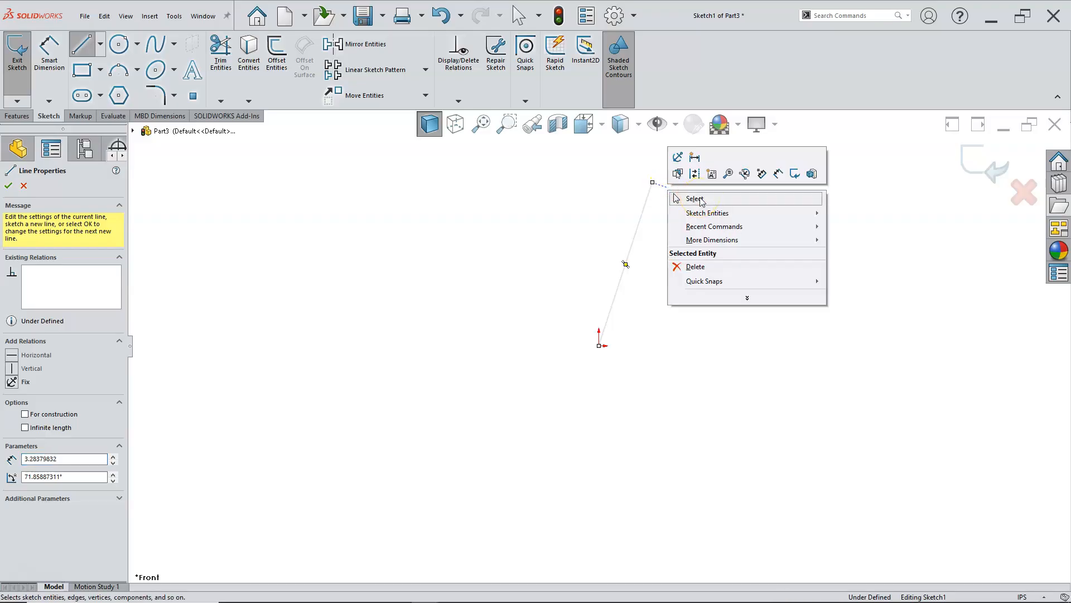
pyautogui.click(778, 174)
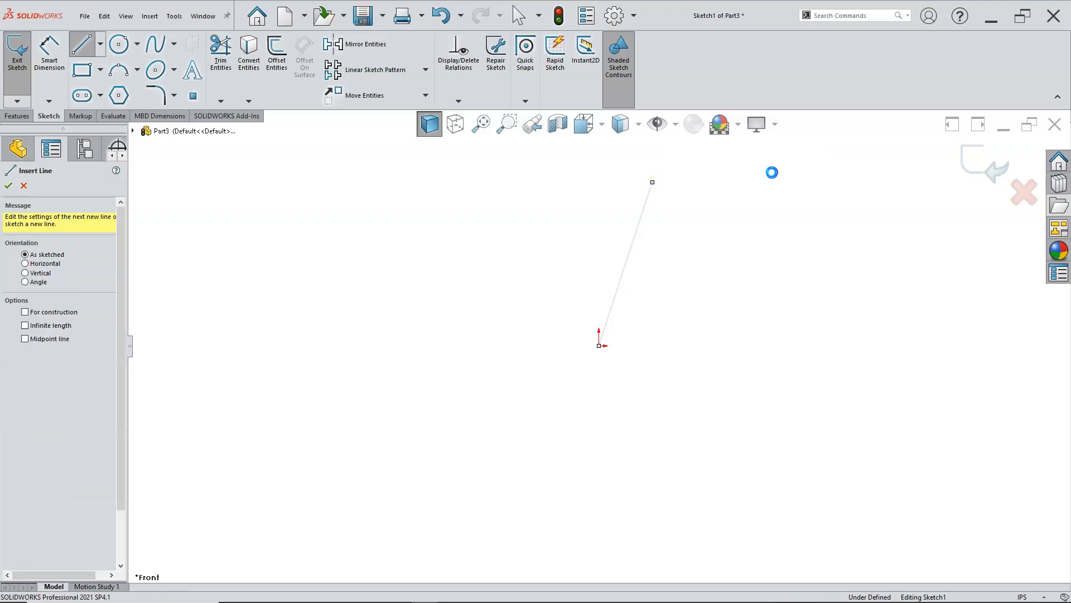
pyautogui.click(630, 253)
pyautogui.click(490, 270)
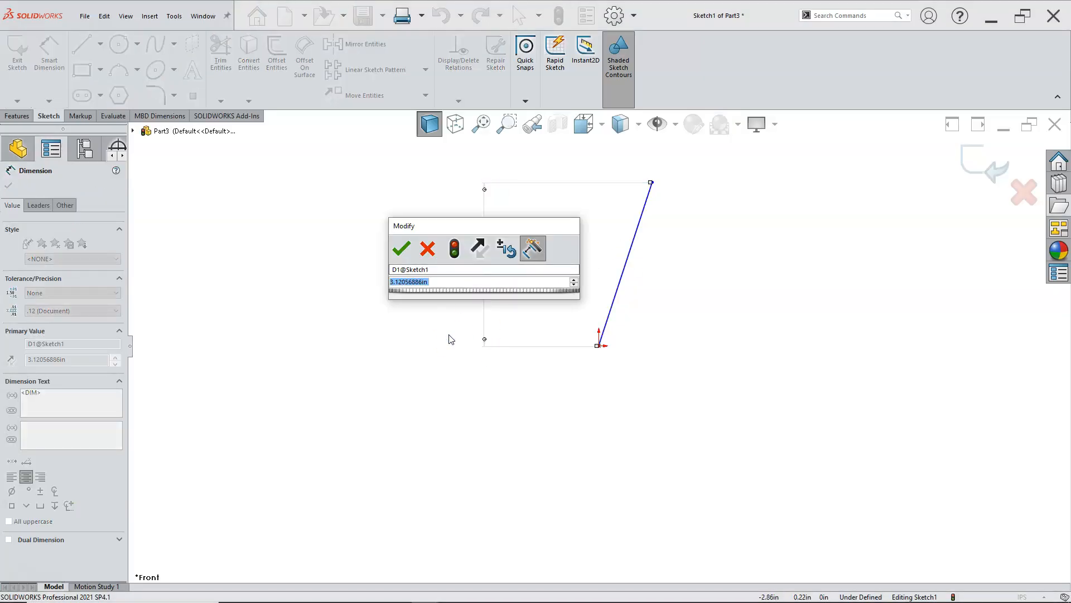
pyautogui.write('3')
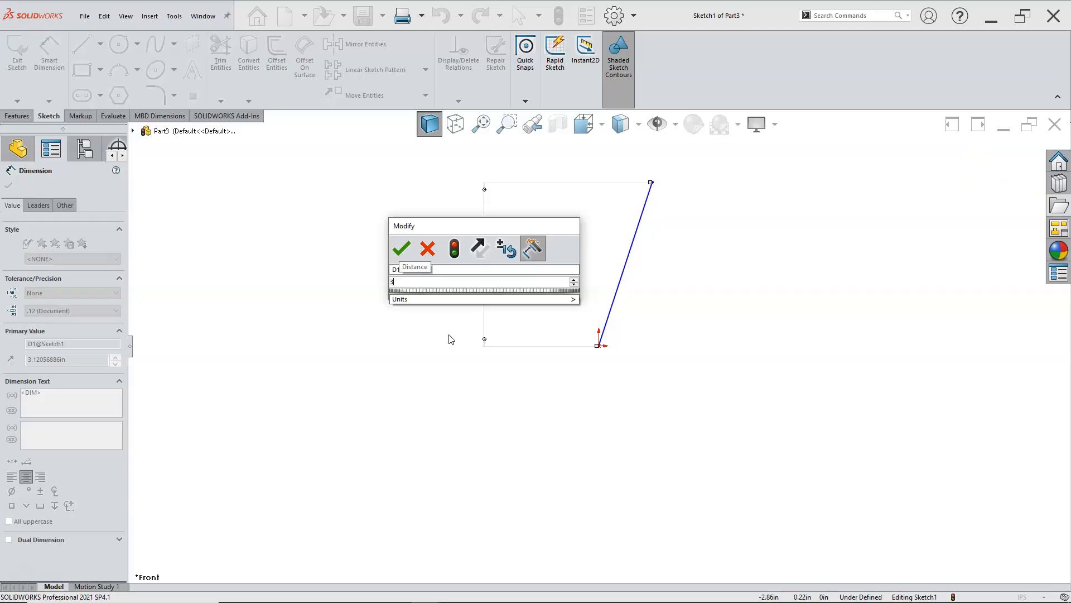
pyautogui.click(403, 249)
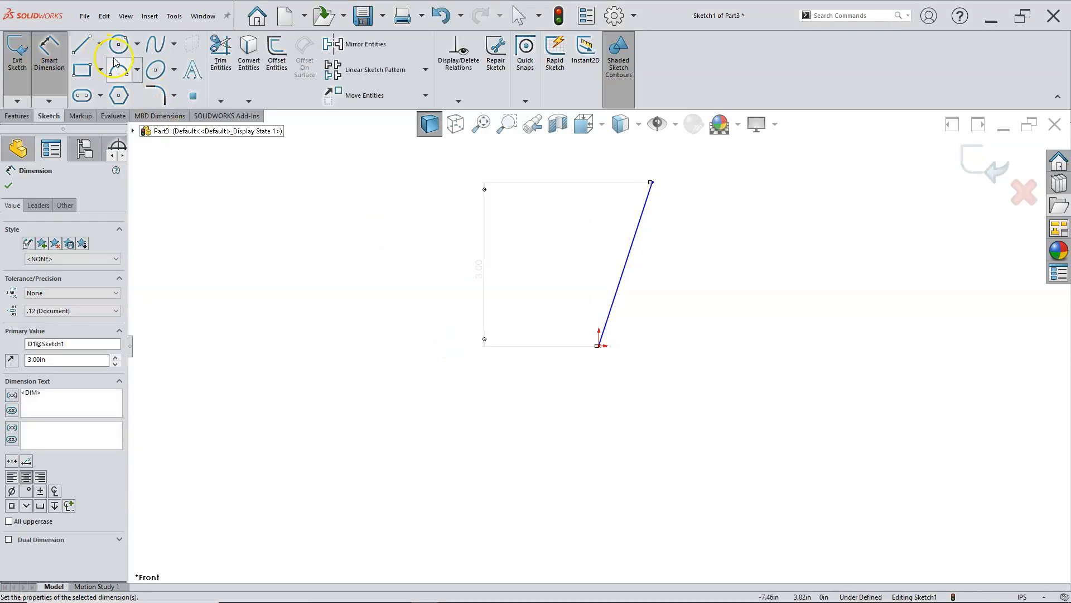
# Draw a horizontal centerline about 2.09 in long, running to the right from the origin.
pyautogui.click(102, 43)
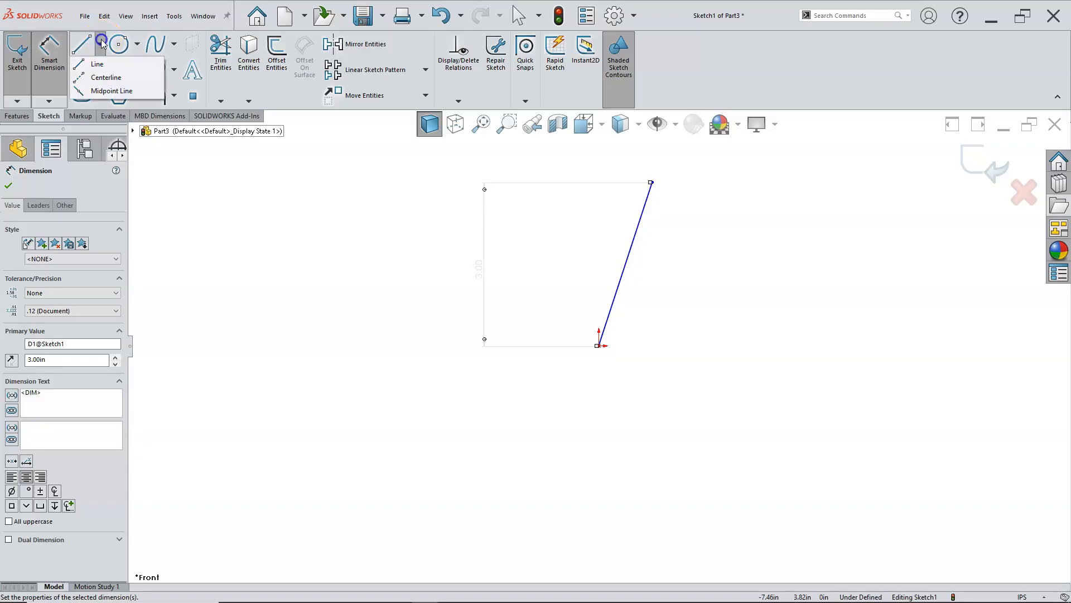
pyautogui.click(103, 77)
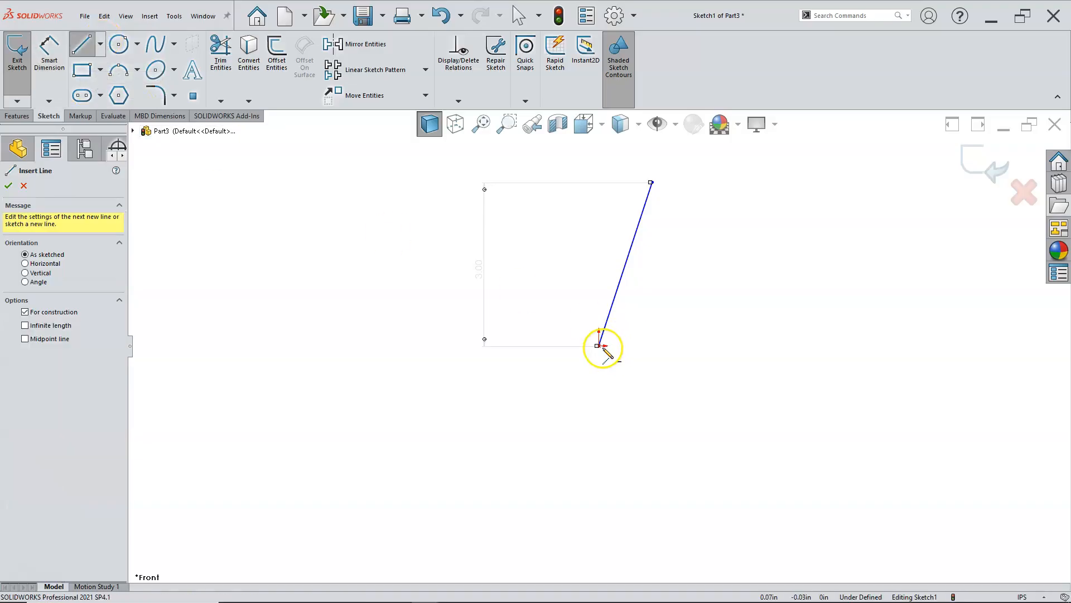
pyautogui.click(599, 345)
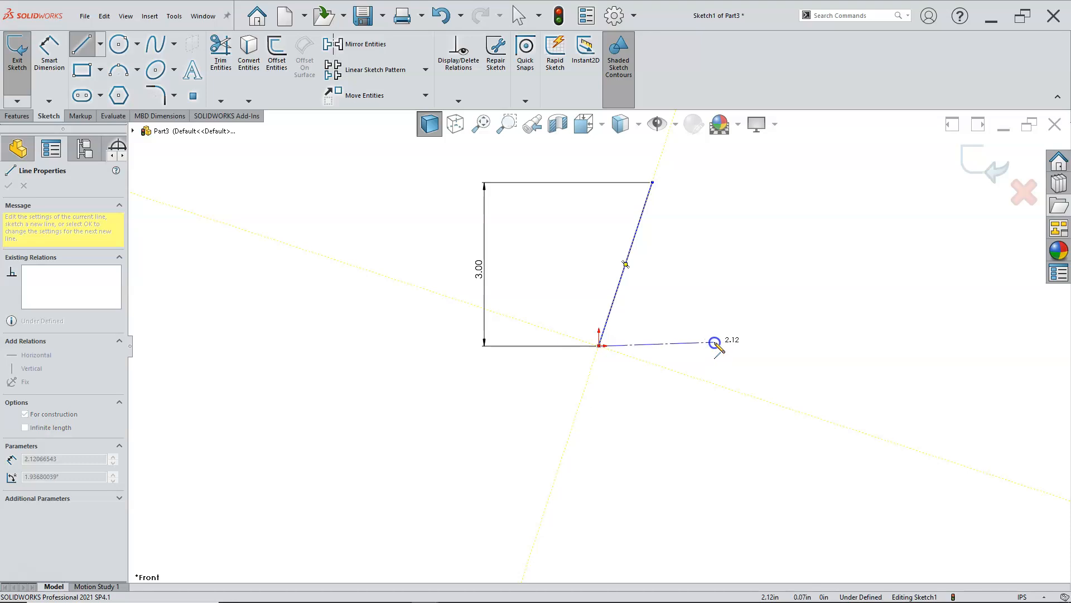
pyautogui.click(713, 346)
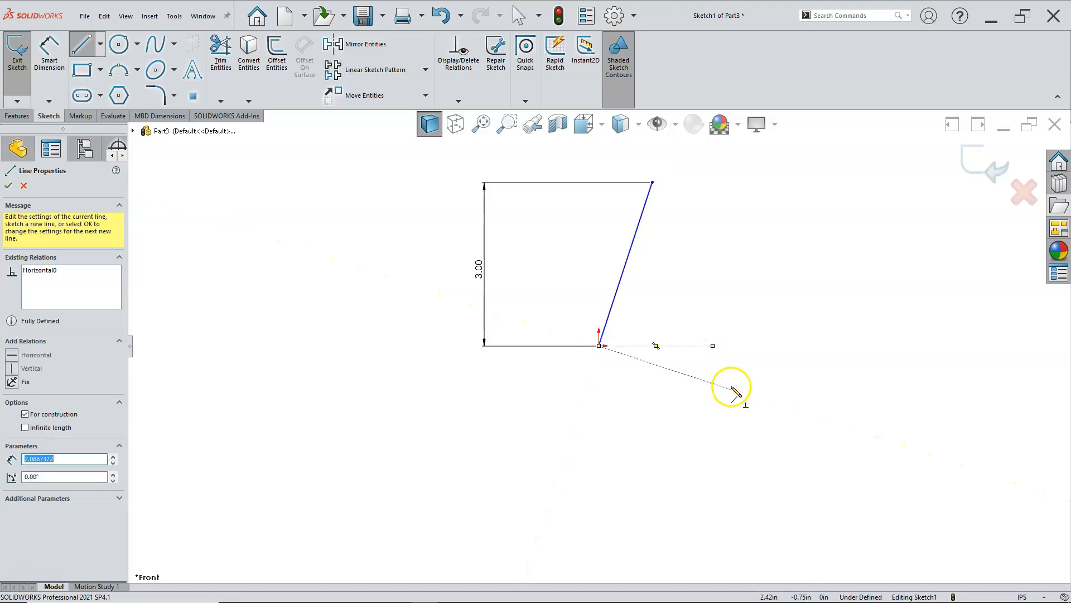
pyautogui.rightClick(754, 323)
pyautogui.click(802, 331)
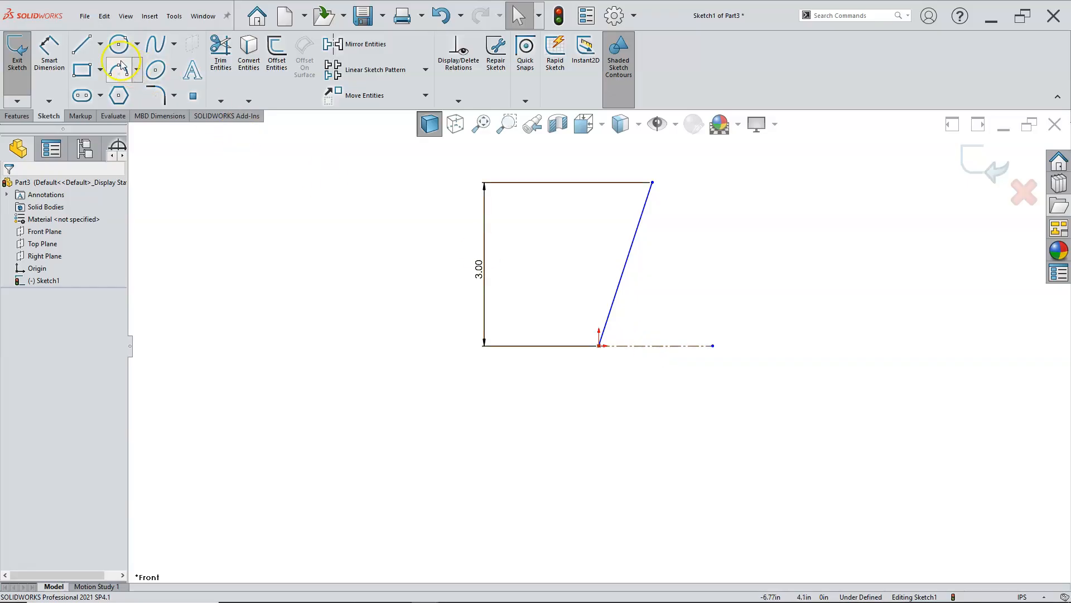
# Change the slanted line to construction geometry and back to a solid line through its line properties.
pyautogui.click(101, 45)
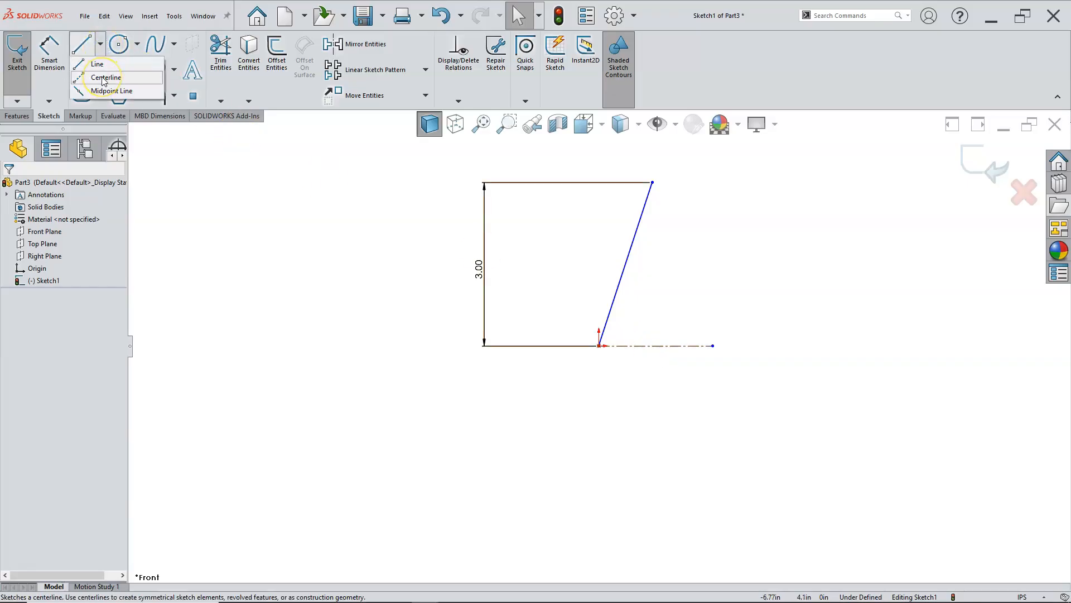
pyautogui.click(634, 247)
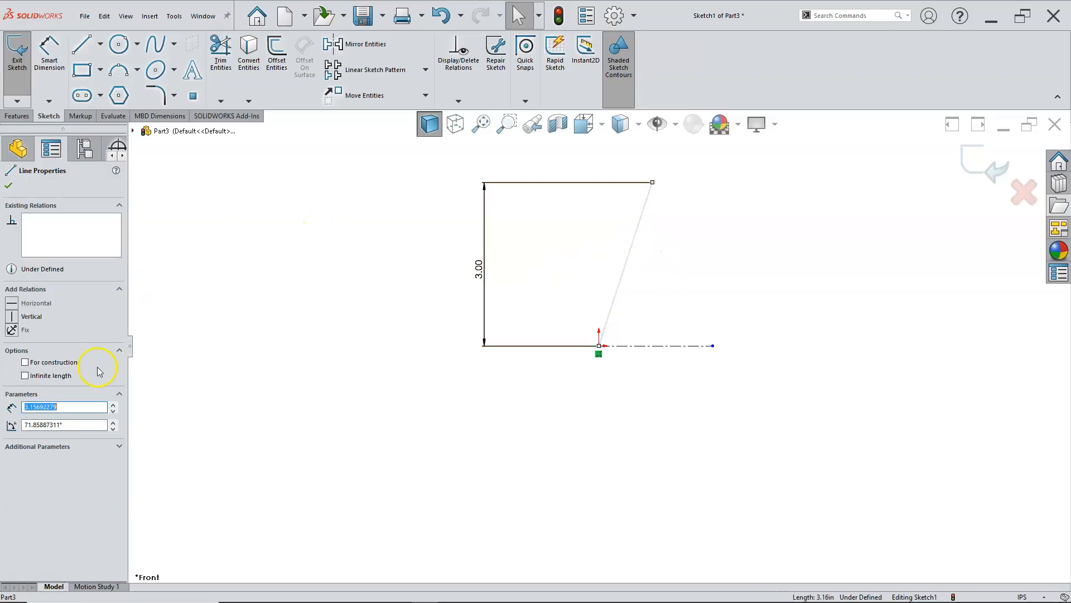
pyautogui.click(25, 362)
pyautogui.click(165, 369)
pyautogui.click(232, 361)
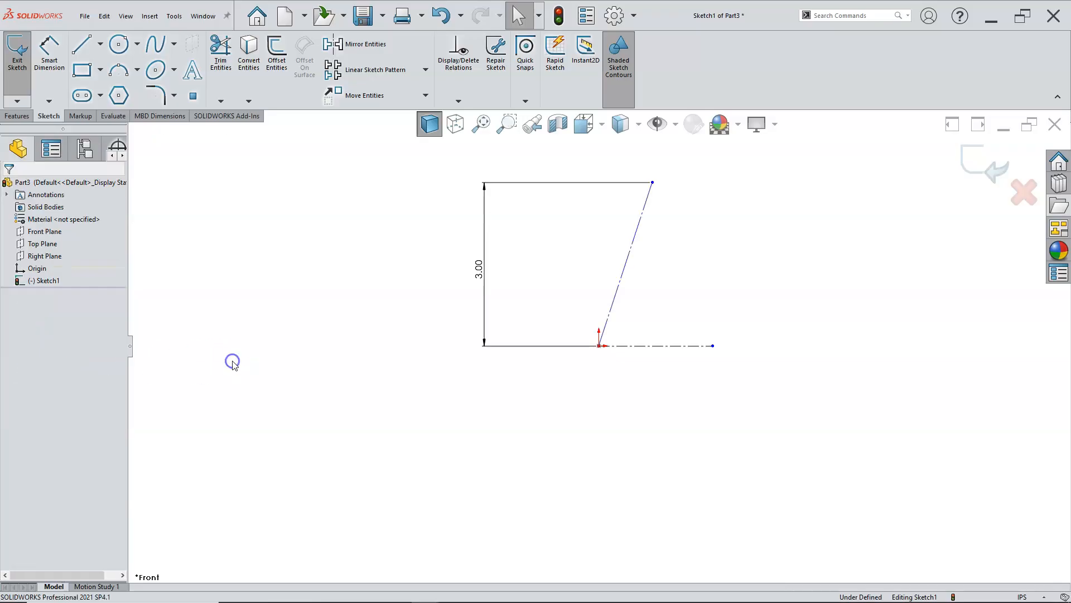
pyautogui.click(333, 313)
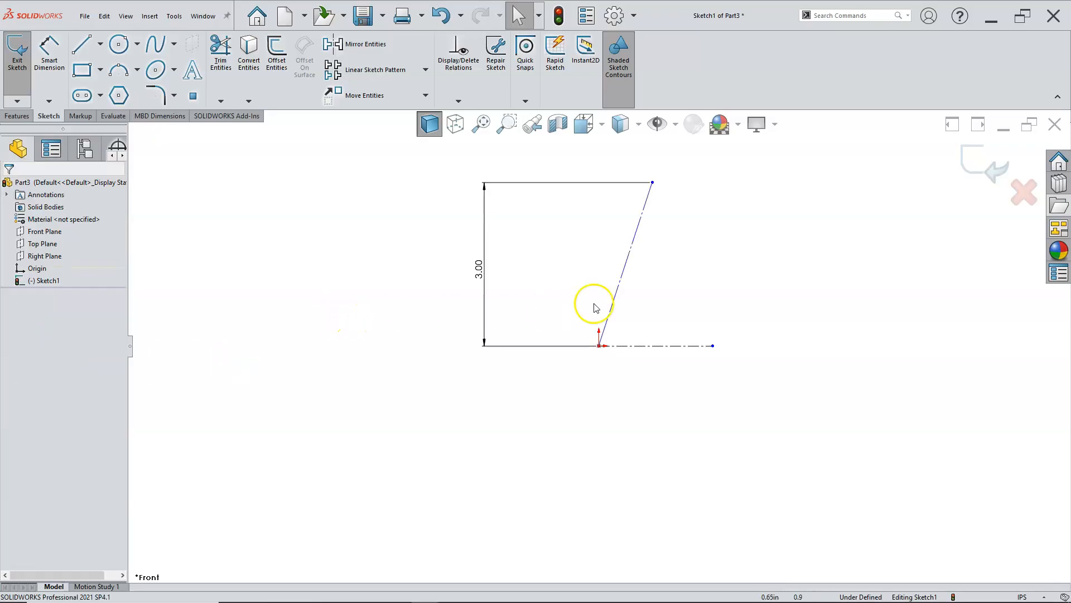
pyautogui.click(626, 259)
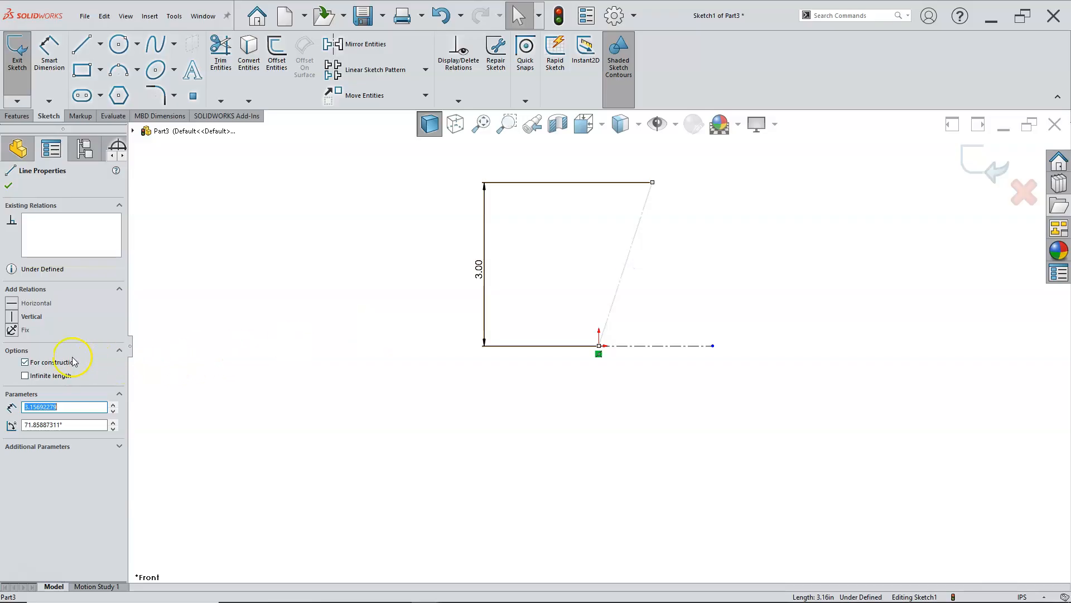
pyautogui.click(24, 362)
pyautogui.click(299, 328)
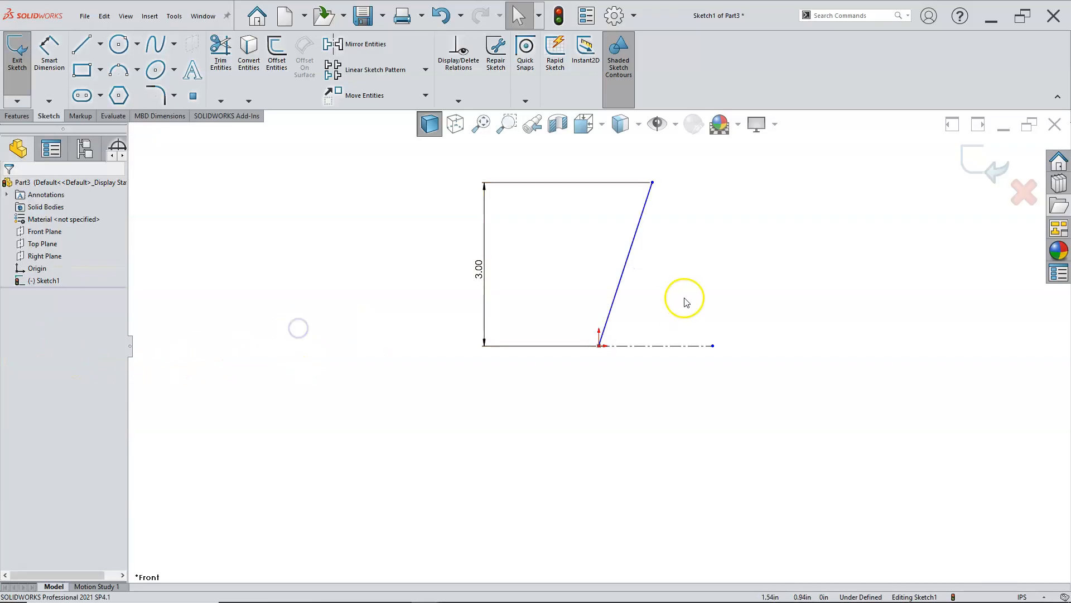
# Toggle the slanted line's construction geometry on and off again using the line's shortcut options.
pyautogui.rightClick(633, 247)
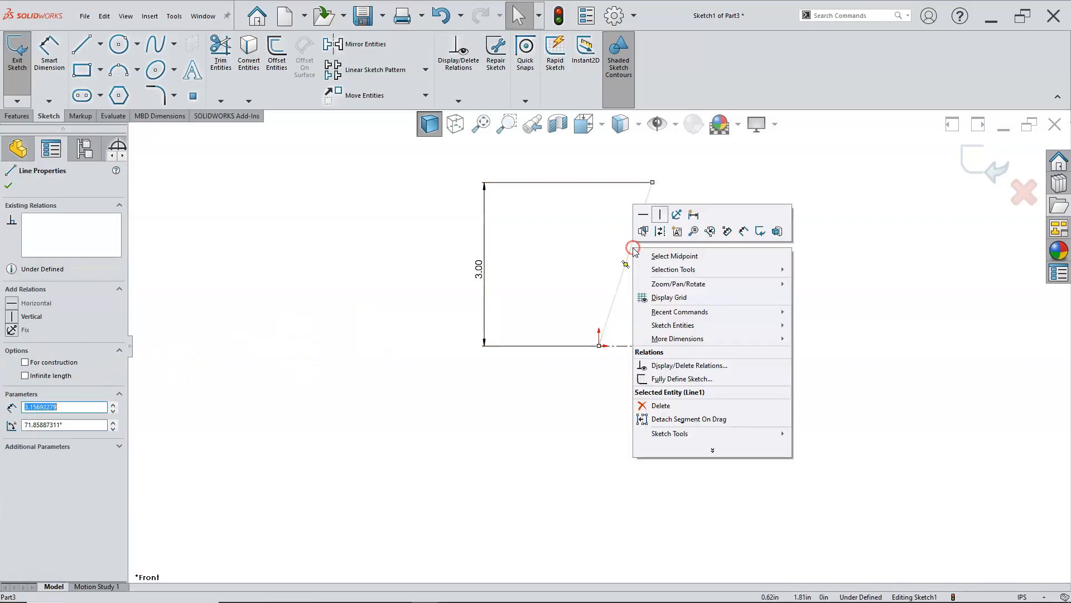
pyautogui.click(661, 231)
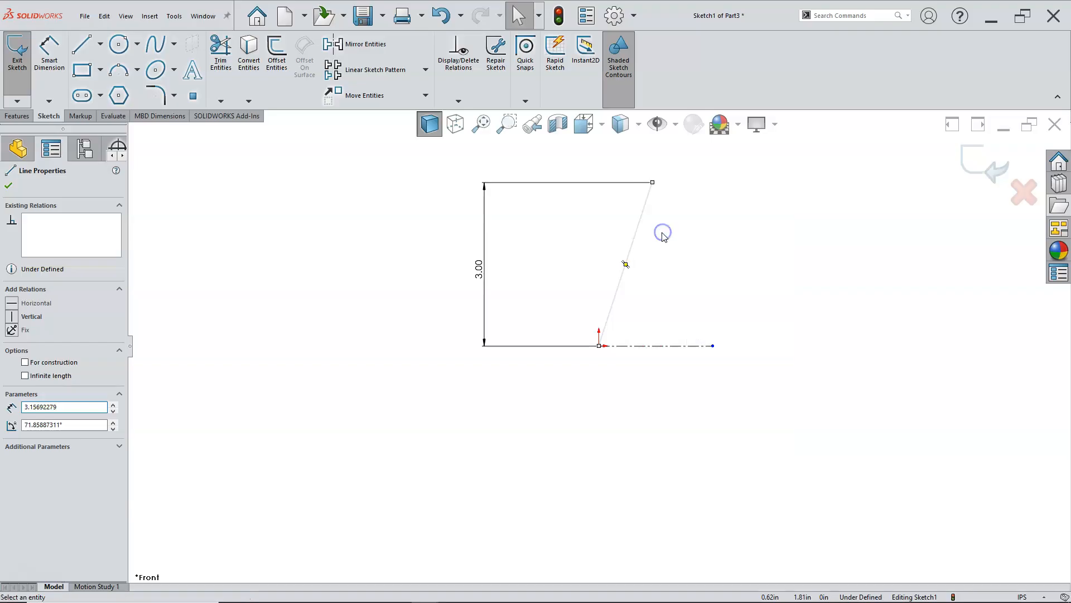
pyautogui.click(639, 225)
pyautogui.rightClick(640, 225)
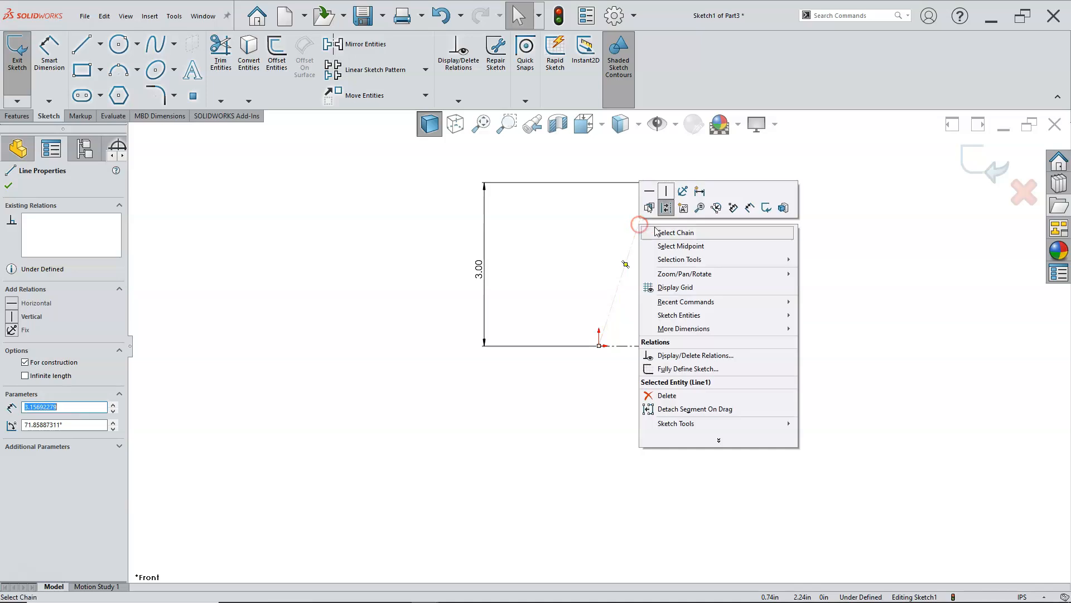
pyautogui.click(661, 208)
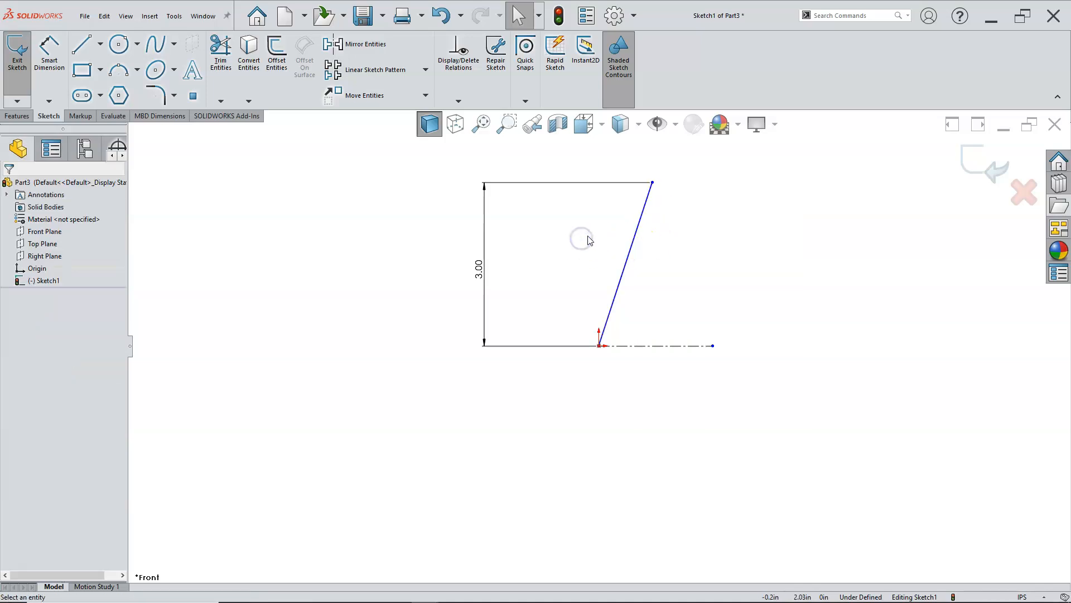
pyautogui.click(639, 229)
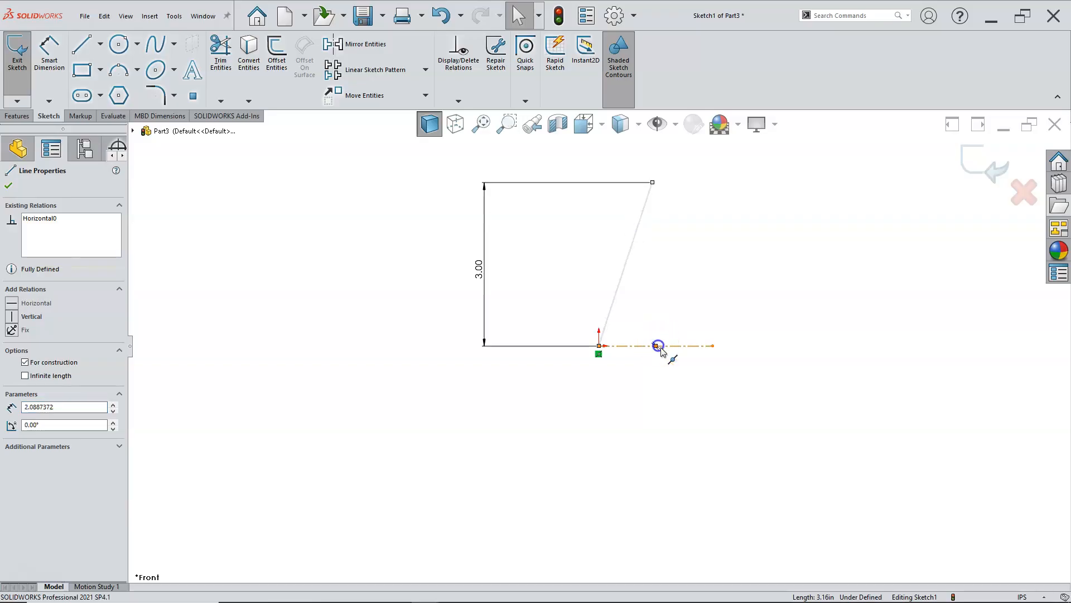
pyautogui.keyDown('ctrl'); pyautogui.click(656, 346); pyautogui.keyUp('ctrl')
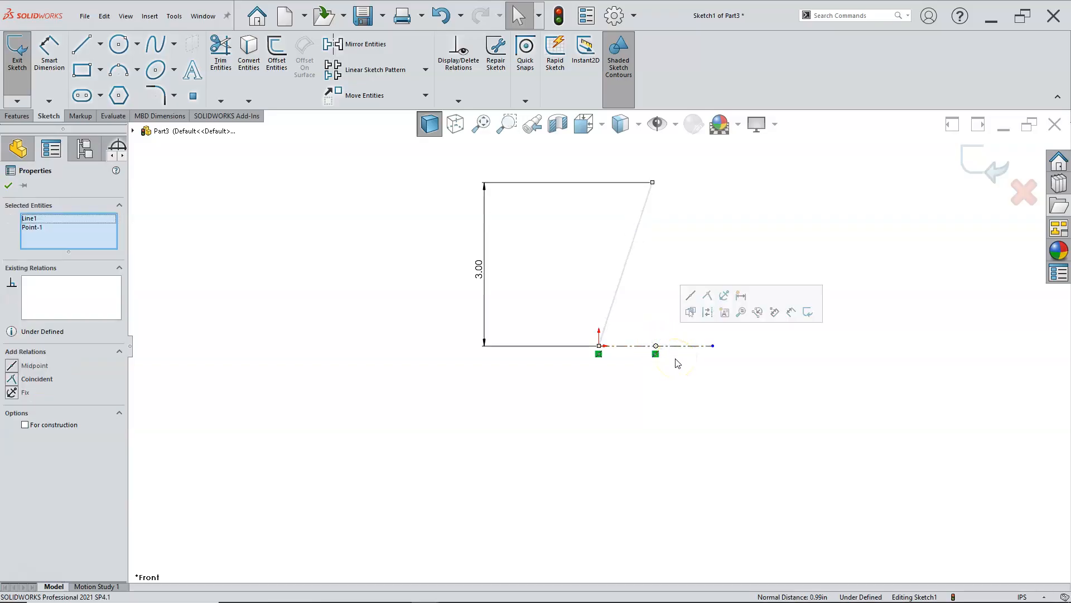
pyautogui.click(676, 361)
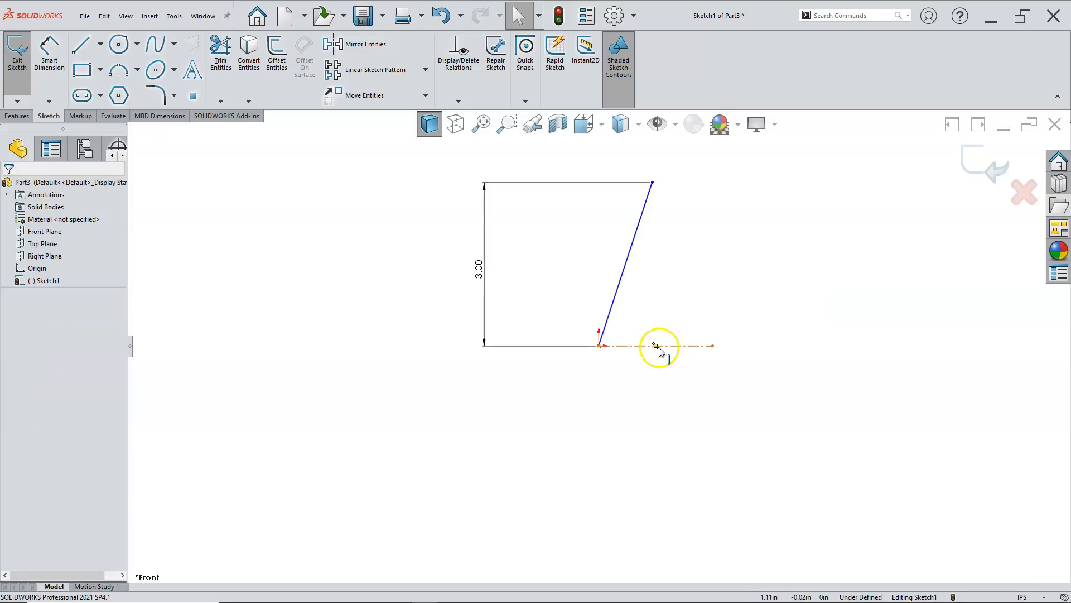
pyautogui.click(677, 345)
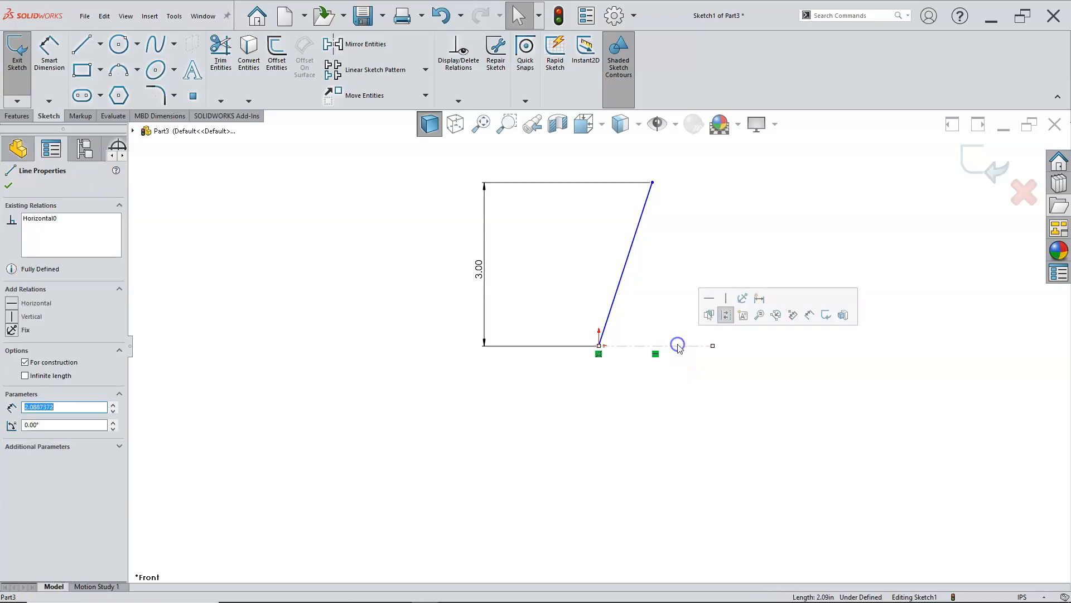
pyautogui.click(668, 308)
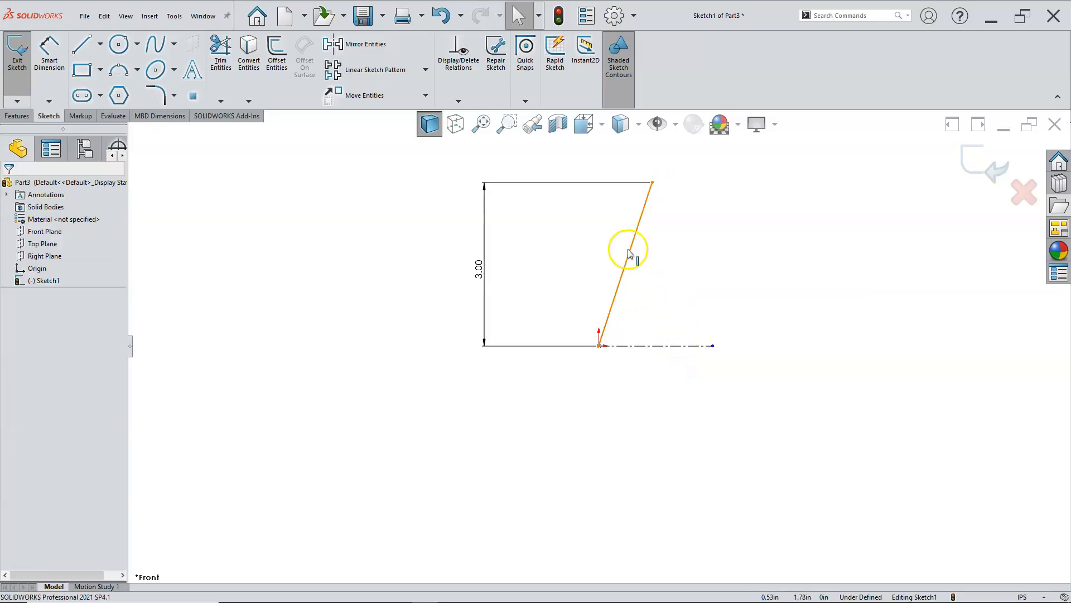
# Dimension the length of the horizontal centerline and set it to 2 in.
pyautogui.rightClick(676, 276)
pyautogui.click(801, 268)
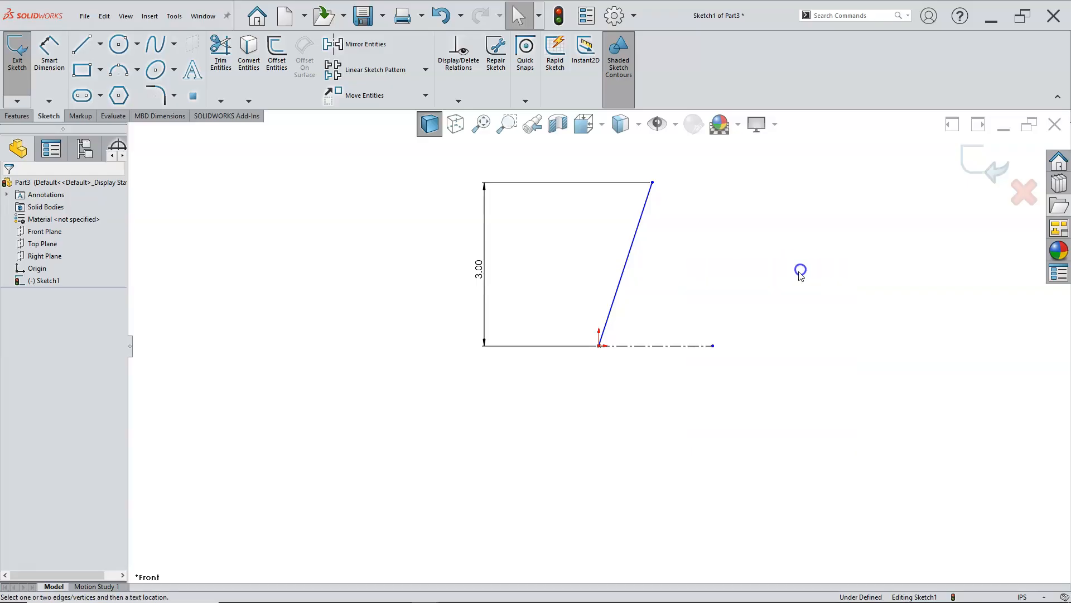
pyautogui.click(675, 346)
pyautogui.click(676, 406)
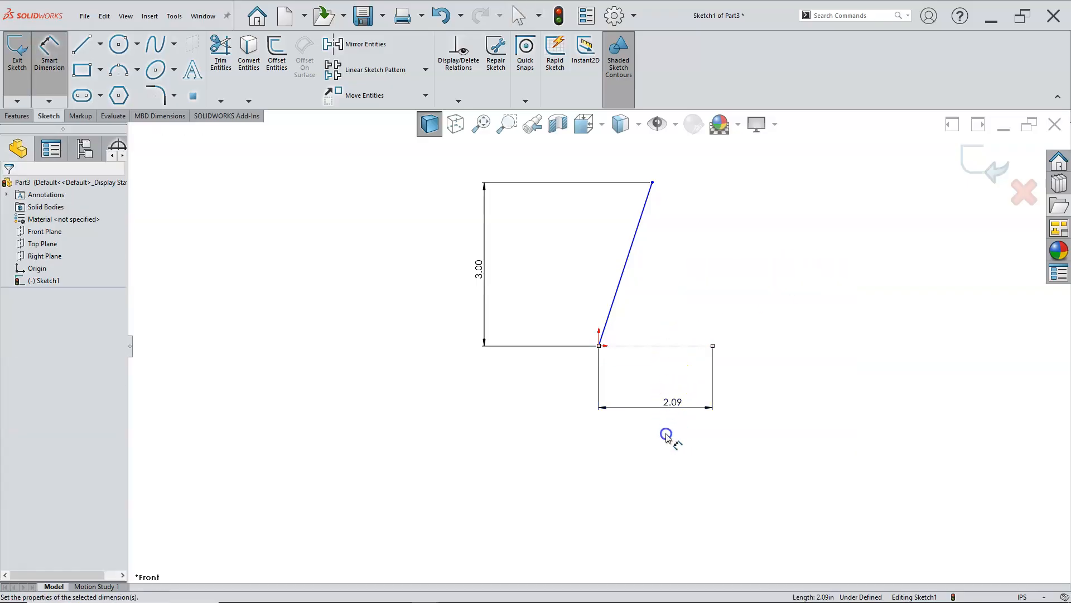
pyautogui.write('2')
pyautogui.press('Return')
pyautogui.rightClick(711, 289)
pyautogui.click(736, 314)
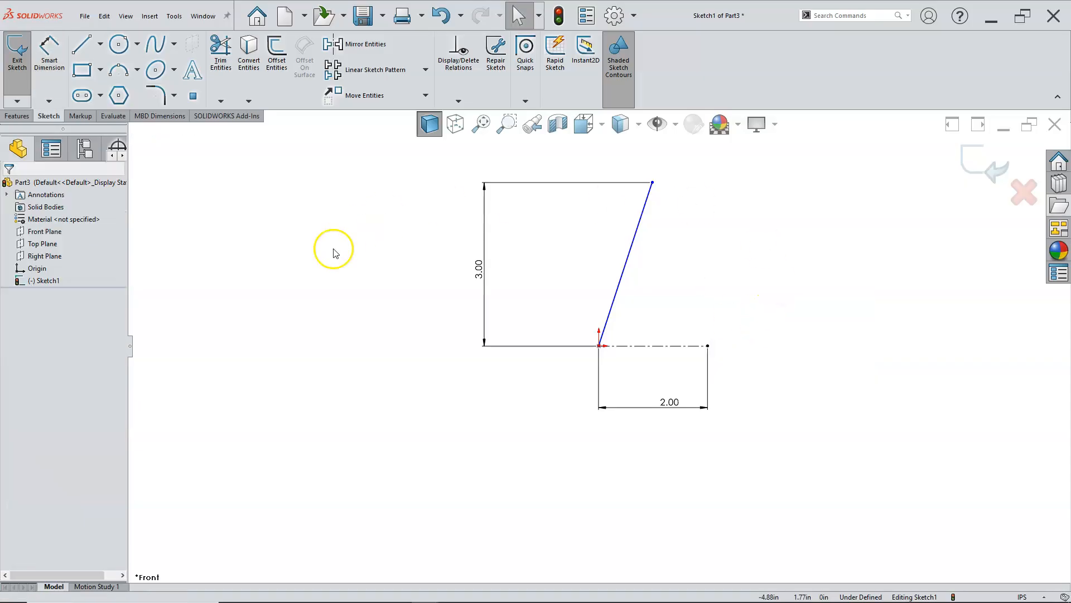
# Dimension the angle between the centerline and the slanted line, set it to 60 degrees, and exit the sketch.
pyautogui.click(54, 65)
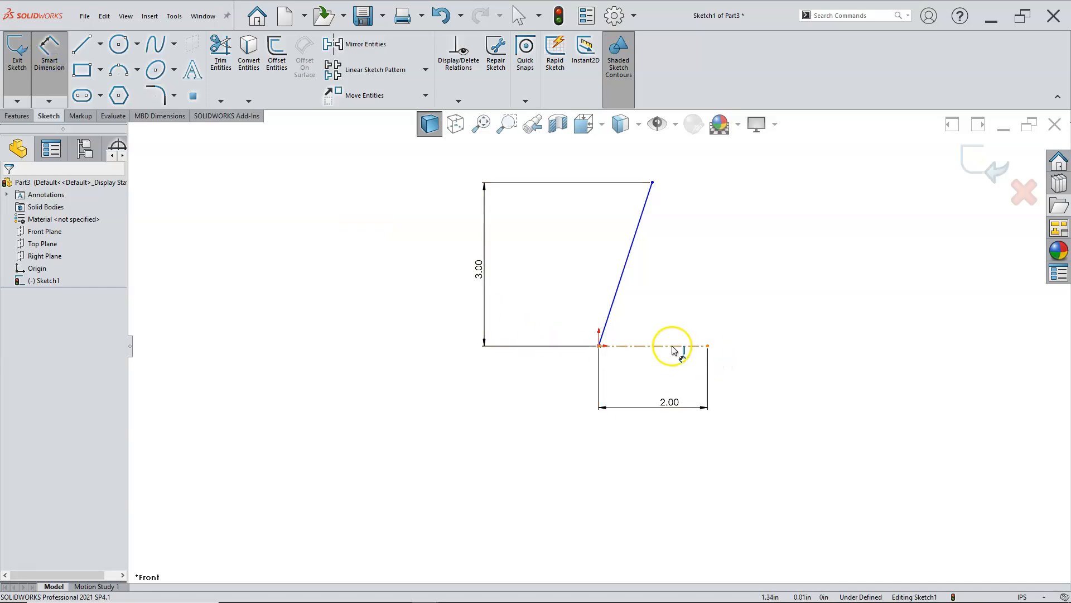
pyautogui.click(672, 347)
pyautogui.click(624, 268)
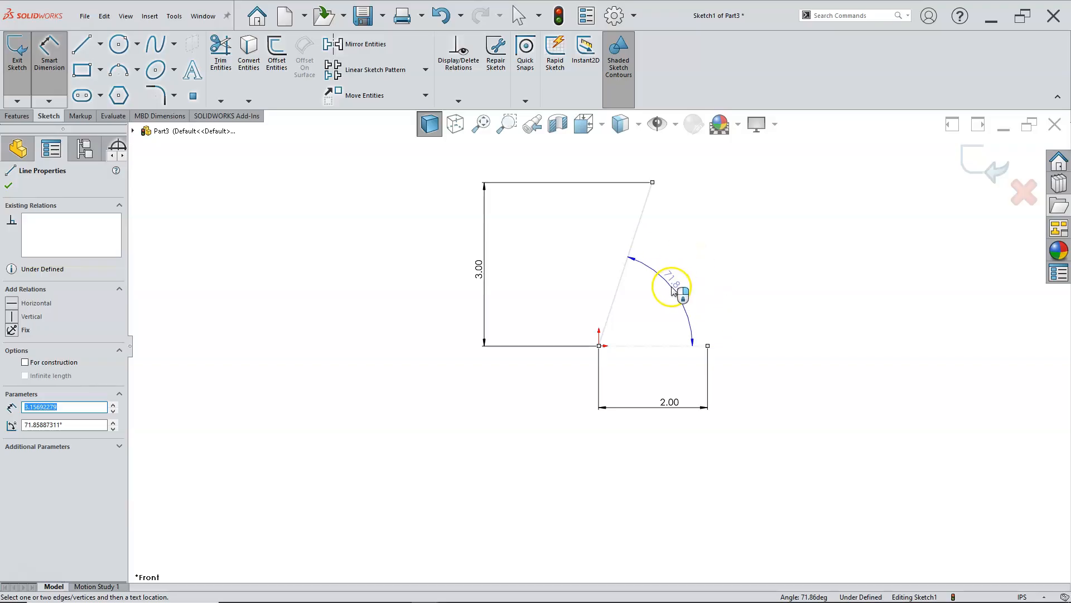
pyautogui.click(678, 287)
pyautogui.write('6')
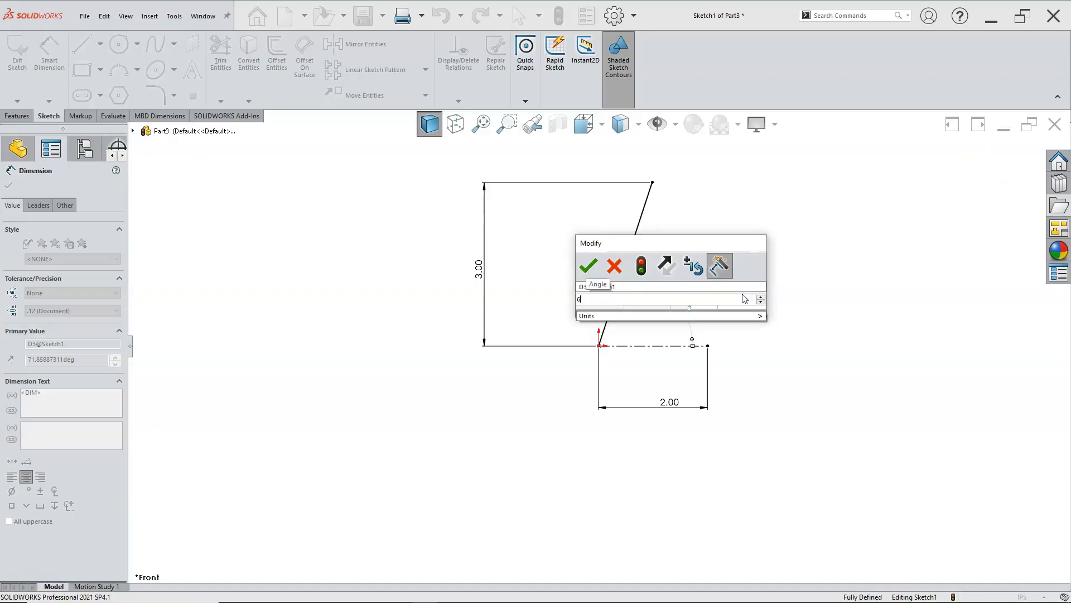
pyautogui.write('0')
pyautogui.press('Return')
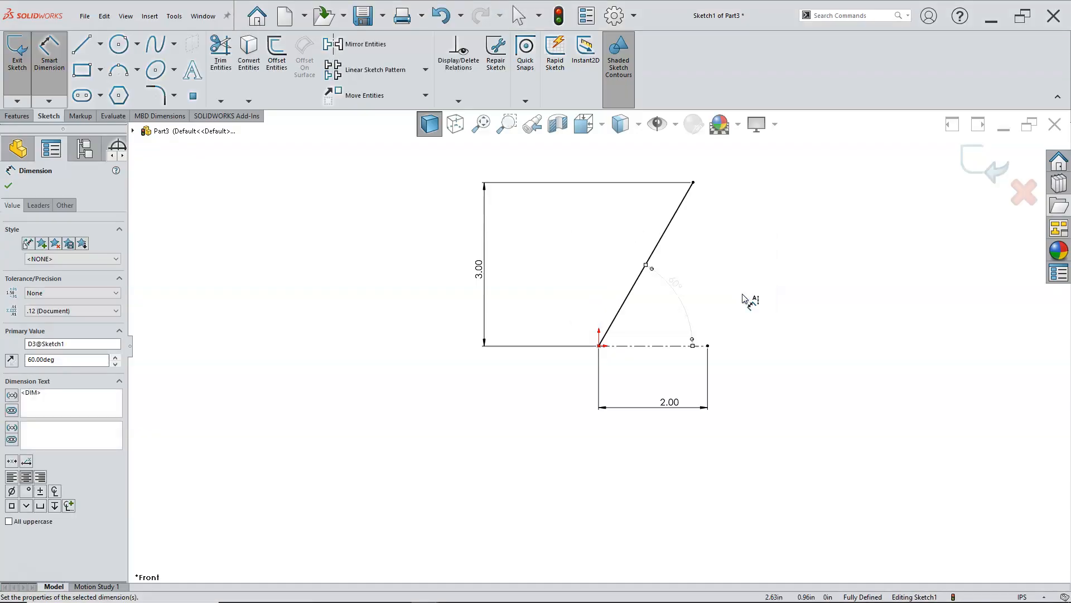
pyautogui.rightClick(746, 258)
pyautogui.click(771, 287)
pyautogui.click(895, 218)
pyautogui.hotkey('ctrl', 'b')
# Start a sketch on the Top Plane and draw a corner rectangle from the origin, ending just short of the centerline's far end.
pyautogui.moveTo(841, 234)
pyautogui.mouseDown(button='middle')
pyautogui.moveTo(823, 243)
pyautogui.moveTo(822, 316)
pyautogui.mouseUp(button='middle')
pyautogui.scroll(-1, 732, 261)
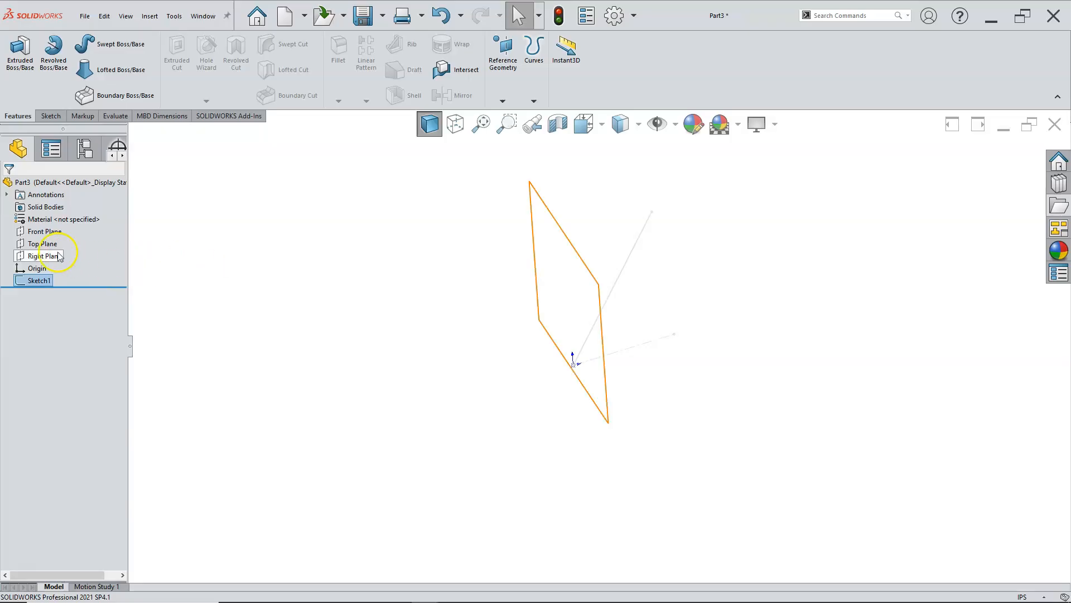
pyautogui.click(42, 244)
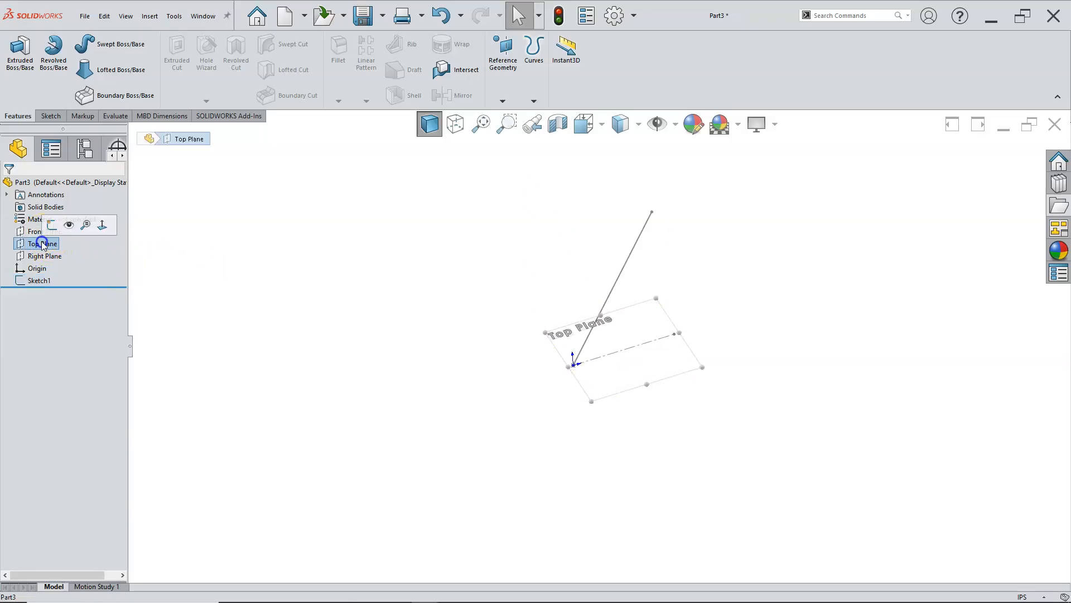
pyautogui.click(51, 229)
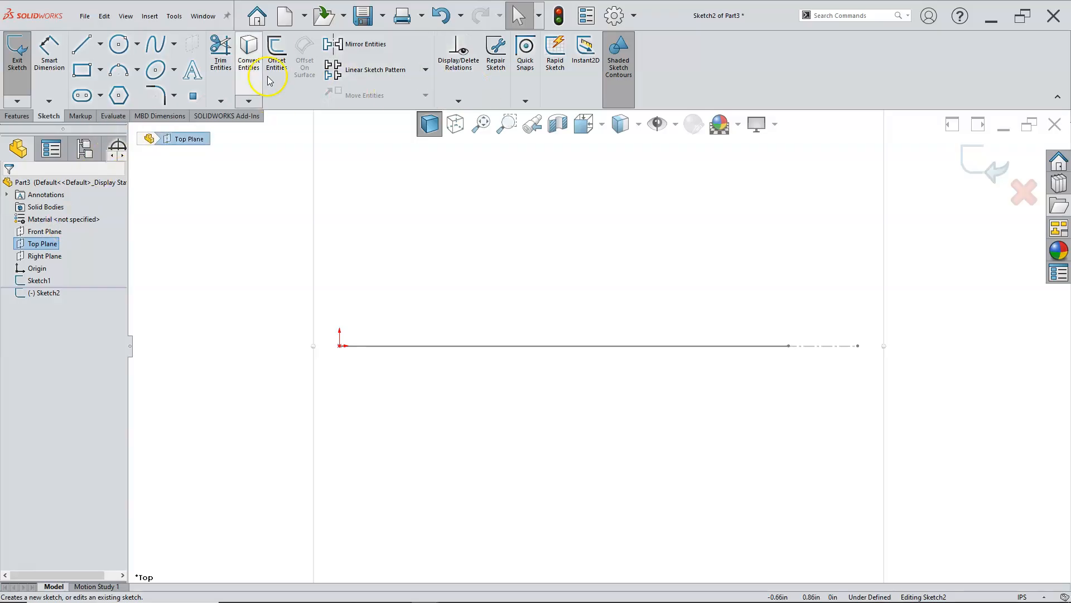
pyautogui.click(83, 71)
pyautogui.click(340, 345)
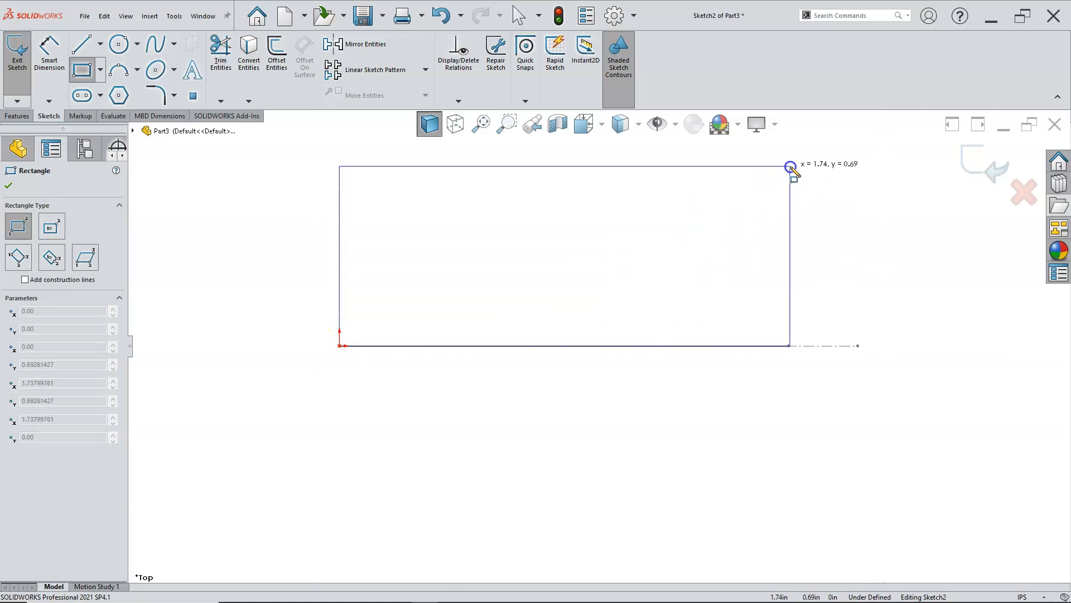
pyautogui.click(840, 151)
pyautogui.rightClick(809, 191)
pyautogui.click(833, 199)
# Make the rectangle's free lower corner coincident with the far endpoint of the 2 in centerline.
pyautogui.moveTo(863, 260)
pyautogui.mouseDown(button='middle')
pyautogui.moveTo(864, 285)
pyautogui.moveTo(865, 203)
pyautogui.moveTo(818, 299)
pyautogui.moveTo(837, 309)
pyautogui.moveTo(781, 338)
pyautogui.moveTo(801, 317)
pyautogui.mouseUp(button='middle')
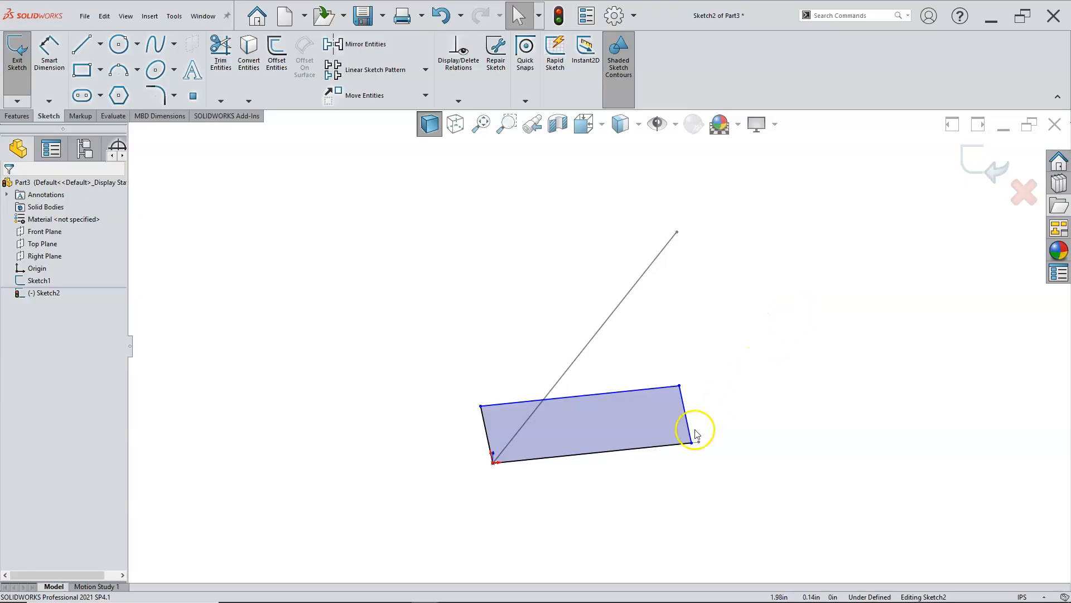
pyautogui.scroll(-2, 694, 432)
pyautogui.scroll(-3, 673, 436)
pyautogui.moveTo(678, 428)
pyautogui.mouseDown()
pyautogui.moveTo(734, 417)
pyautogui.moveTo(684, 413)
pyautogui.moveTo(695, 419)
pyautogui.mouseUp()
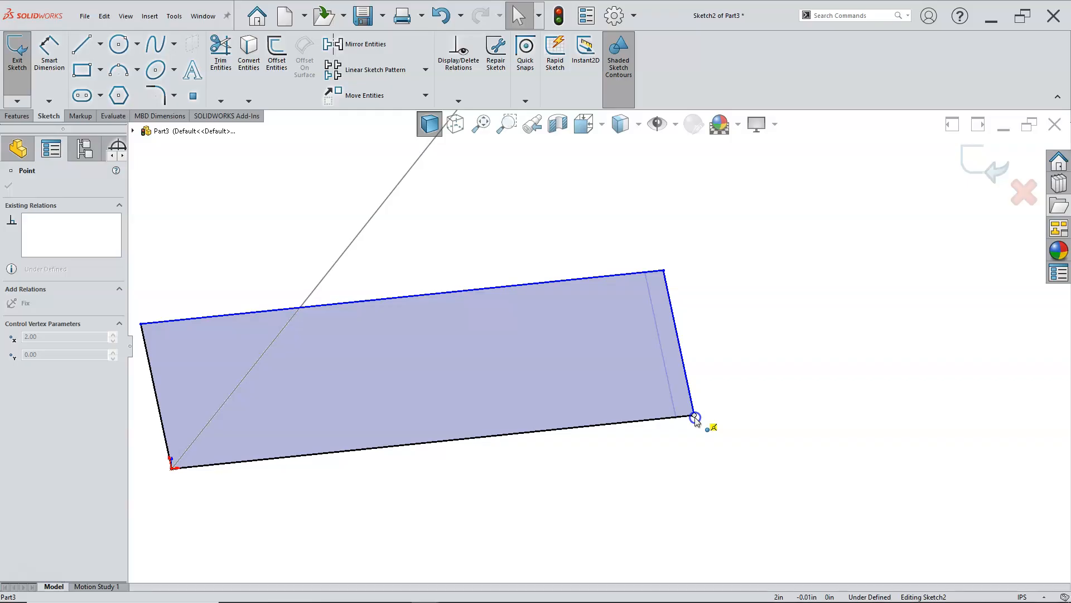
pyautogui.moveTo(695, 418); pyautogui.dragTo(695, 418)
pyautogui.scroll(3, 682, 440)
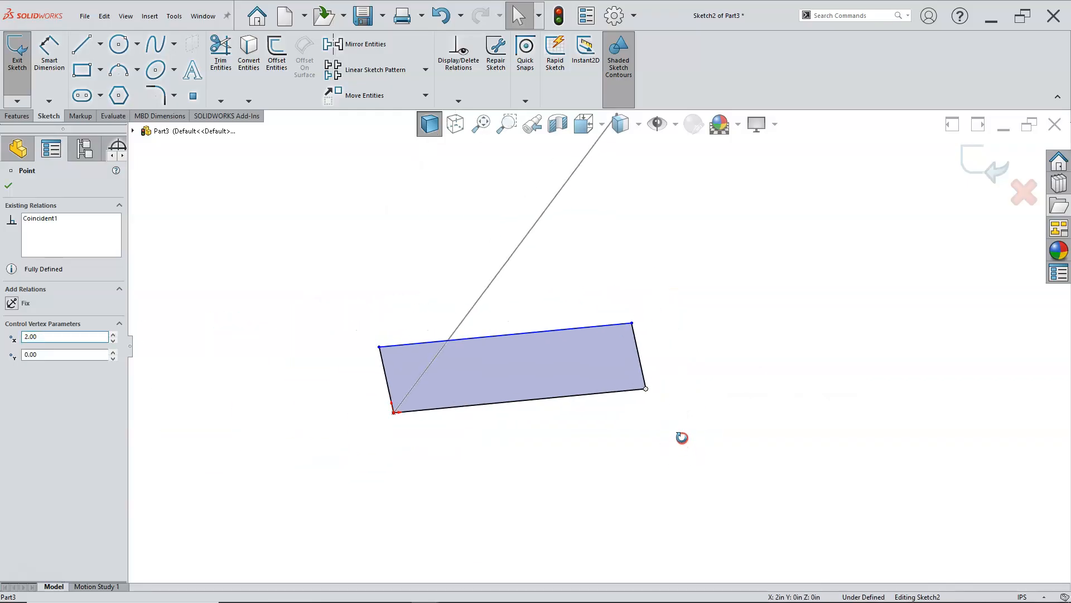
pyautogui.scroll(-3, 402, 359)
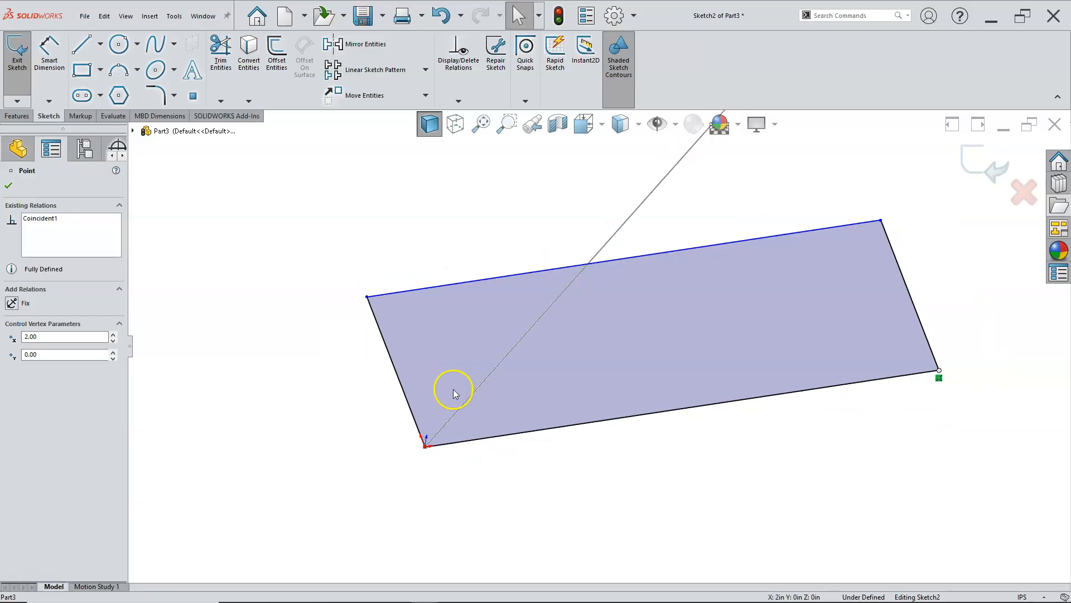
# Make the two rectangle edges that meet at the origin equal in length.
pyautogui.click(466, 440)
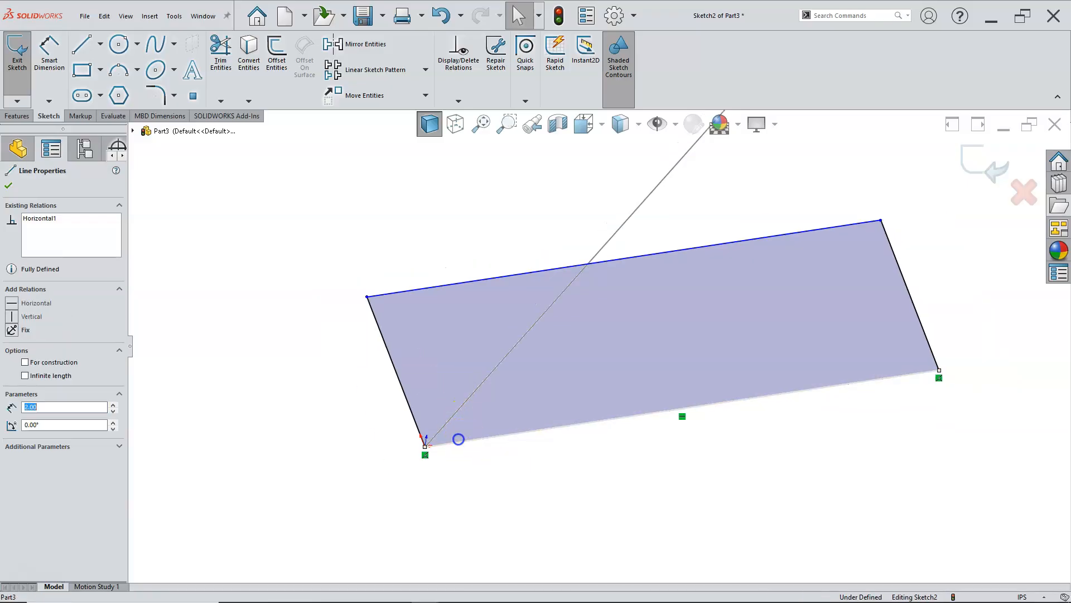
pyautogui.keyDown('ctrl'); pyautogui.click(401, 389); pyautogui.keyUp('ctrl')
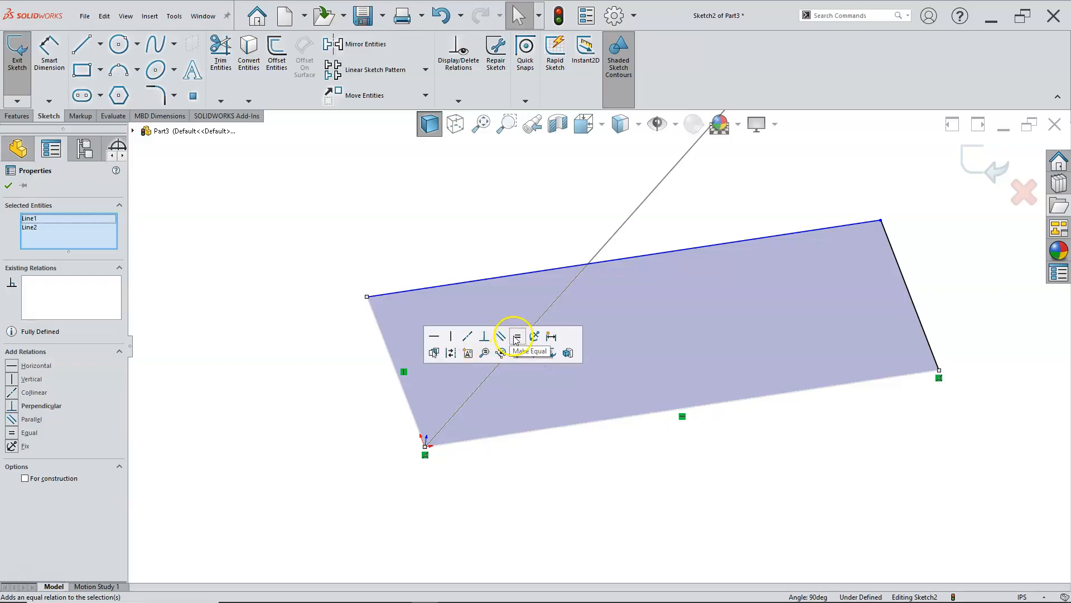
pyautogui.click(12, 433)
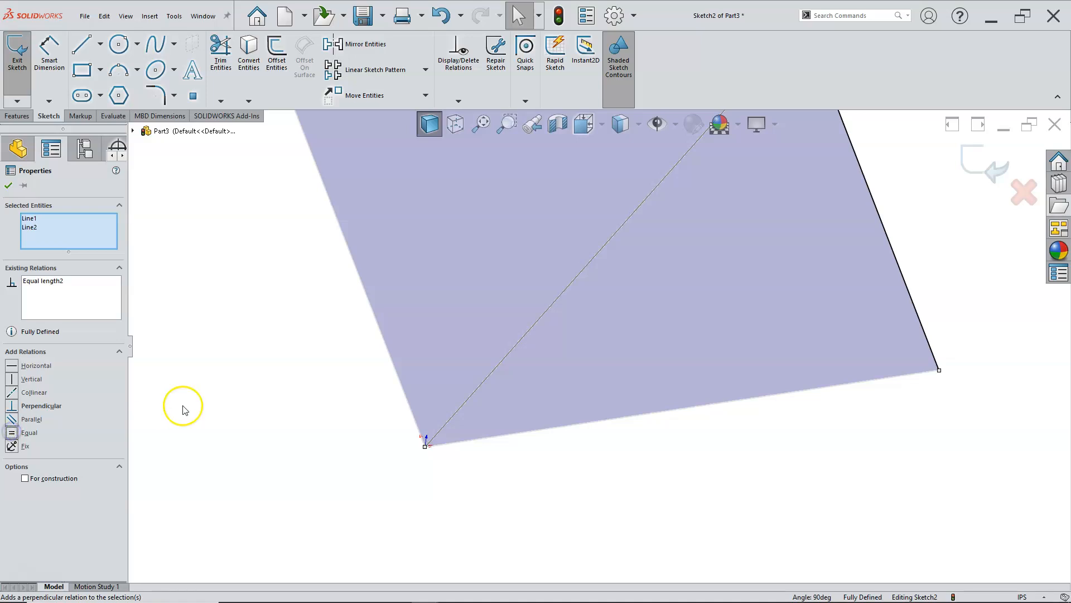
pyautogui.click(328, 376)
pyautogui.moveTo(328, 376)
pyautogui.mouseDown(button='middle')
pyautogui.moveTo(340, 277)
pyautogui.moveTo(373, 296)
pyautogui.moveTo(344, 318)
pyautogui.mouseUp(button='middle')
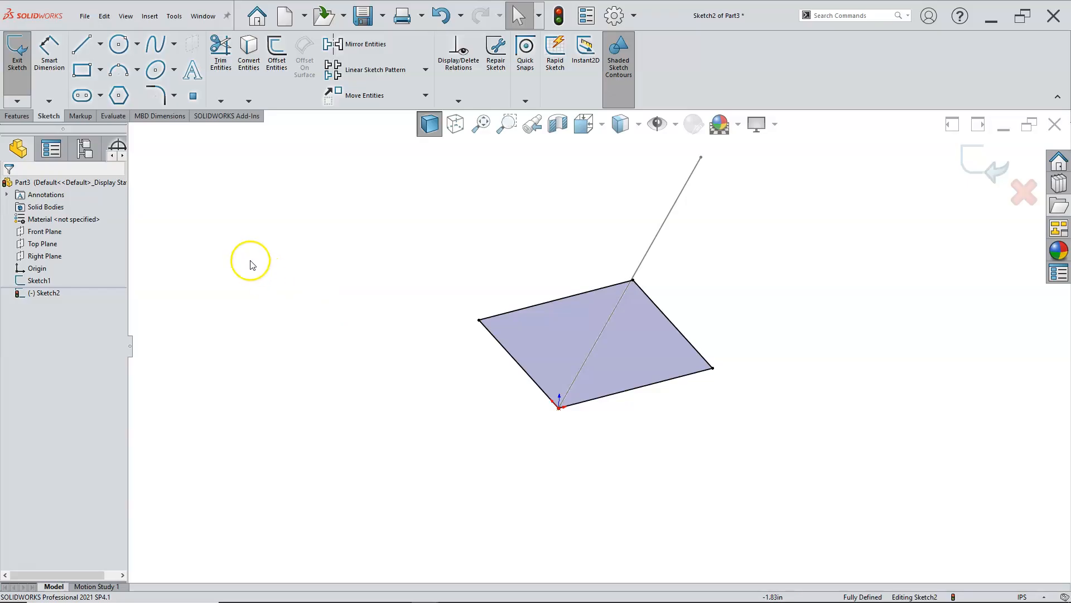
pyautogui.moveTo(428, 295); pyautogui.dragTo(428, 272, button='middle')
pyautogui.moveTo(576, 277)
pyautogui.mouseDown(button='middle')
pyautogui.moveTo(581, 259)
pyautogui.moveTo(608, 256)
pyautogui.moveTo(601, 264)
pyautogui.mouseUp(button='middle')
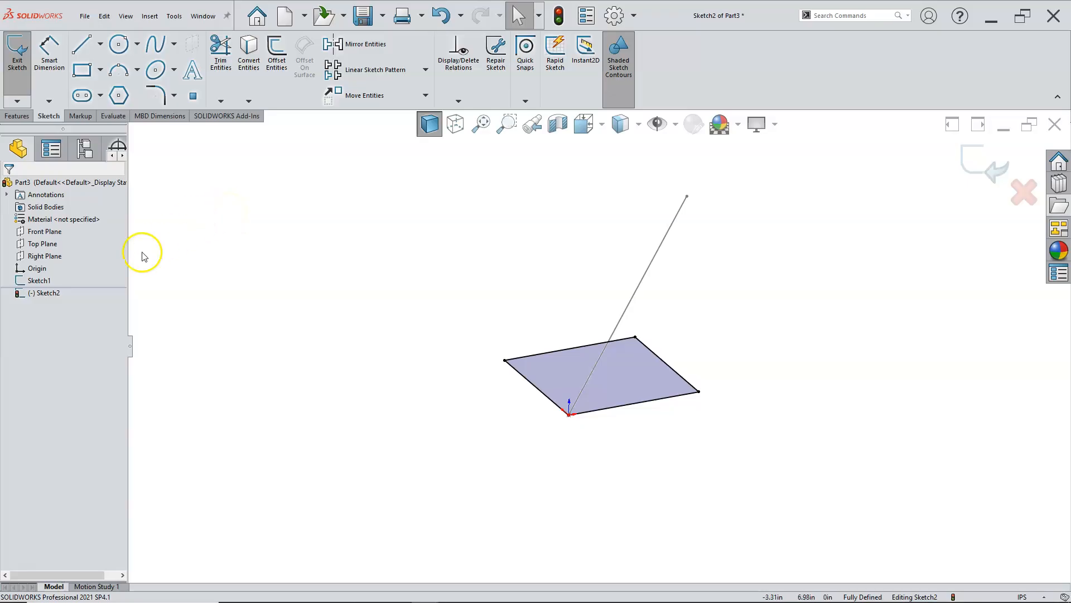
# Examine the equal-length relation on the rectangle's short-side edge and which edges it links.
pyautogui.click(534, 386)
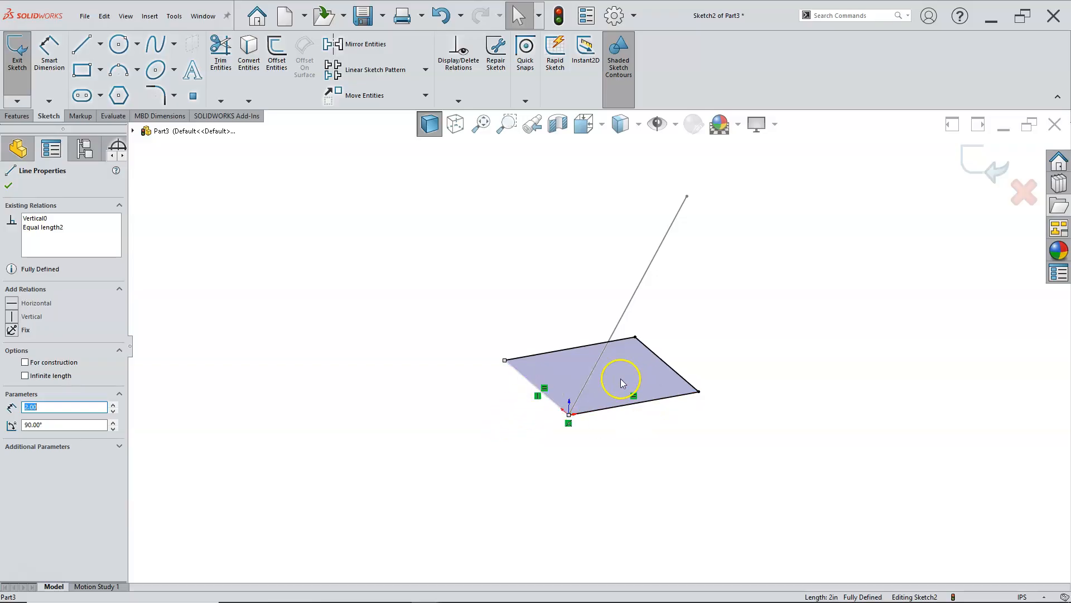
pyautogui.scroll(-4, 615, 382)
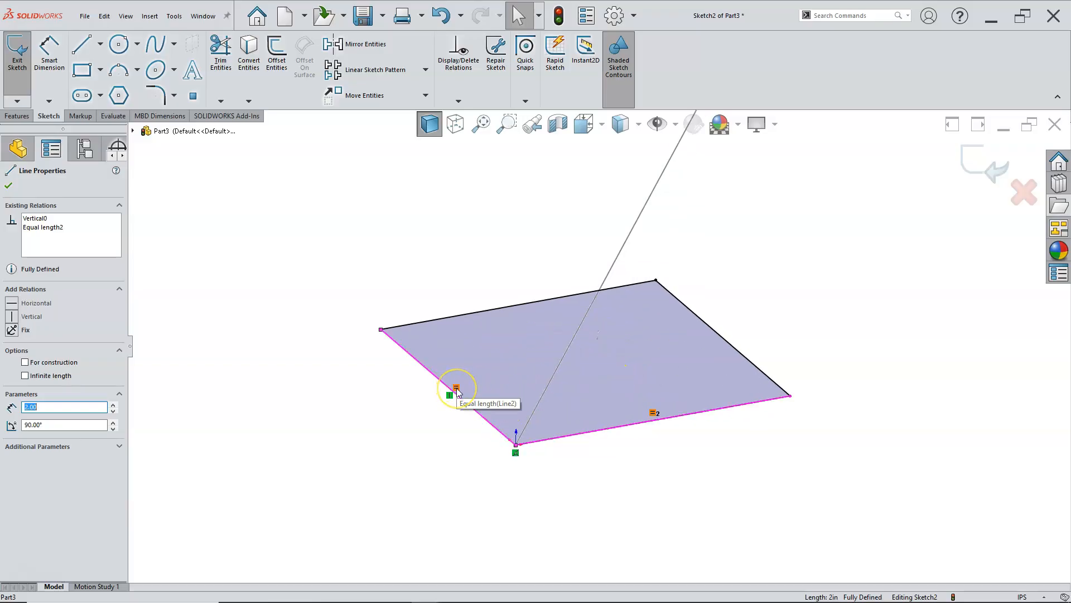
pyautogui.press('Escape')
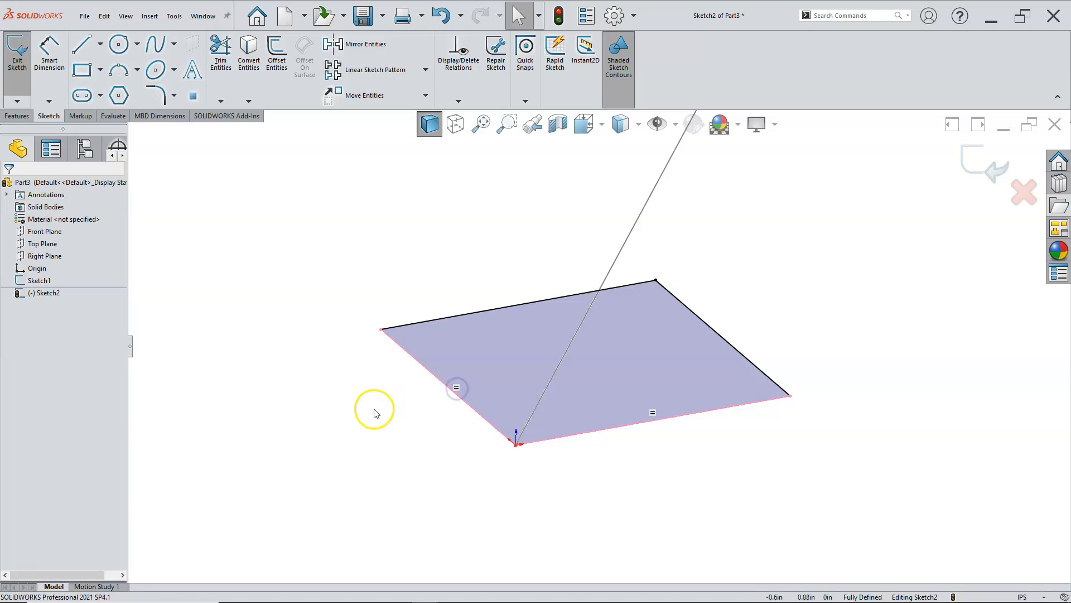
pyautogui.click(456, 394)
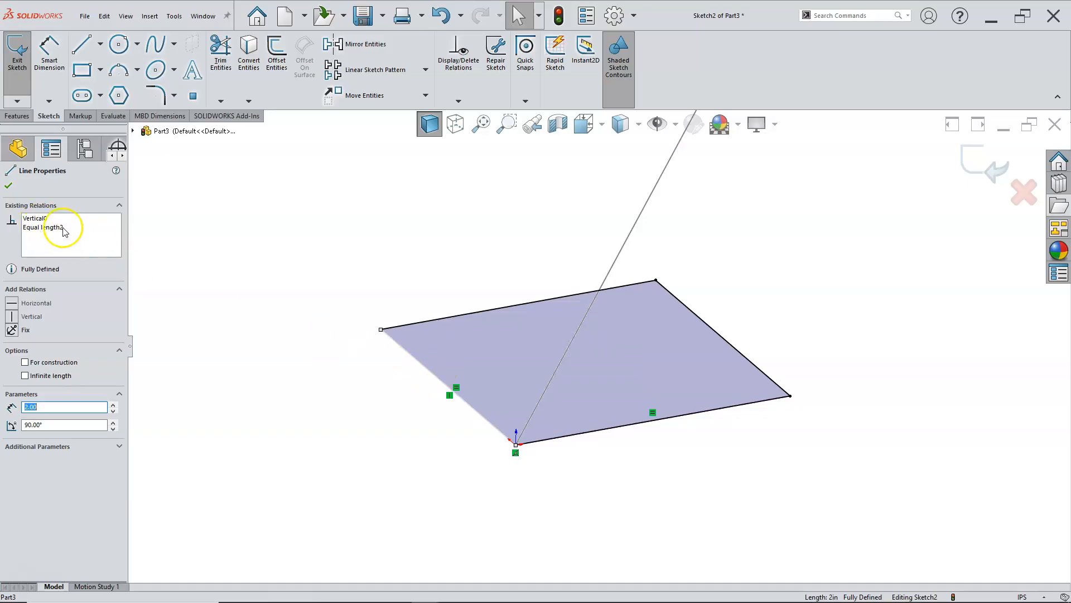
pyautogui.click(37, 228)
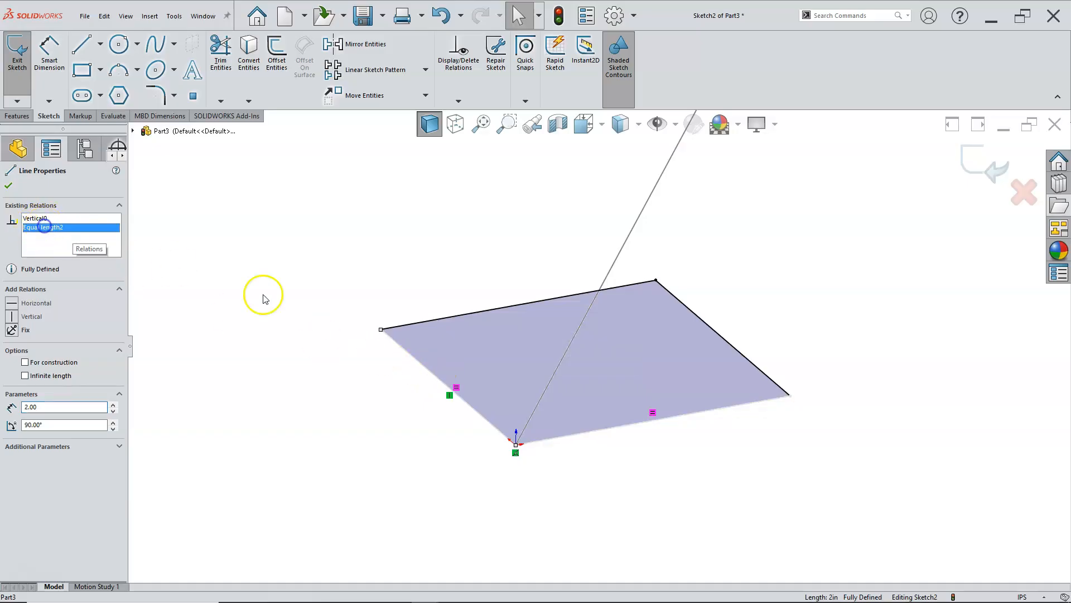
pyautogui.click(10, 187)
pyautogui.moveTo(285, 239)
pyautogui.mouseDown(button='middle')
pyautogui.moveTo(299, 266)
pyautogui.moveTo(304, 225)
pyautogui.moveTo(357, 233)
pyautogui.mouseUp(button='middle')
pyautogui.scroll(1, 357, 242)
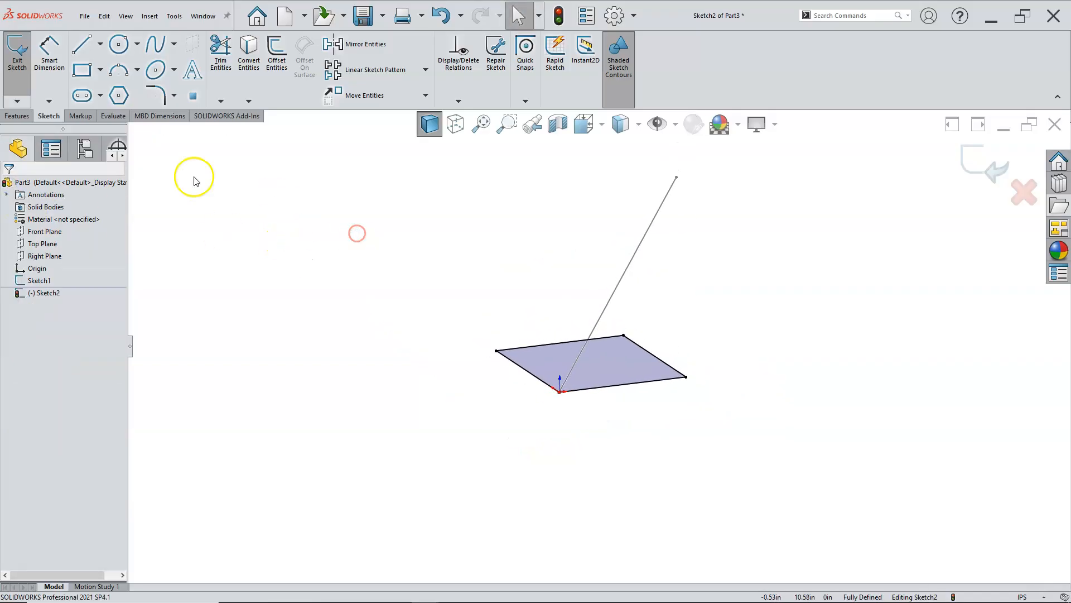
# Extrude the base square along the slanted path line, using Up To Vertex with the line's upper endpoint.
pyautogui.click(15, 117)
pyautogui.click(19, 56)
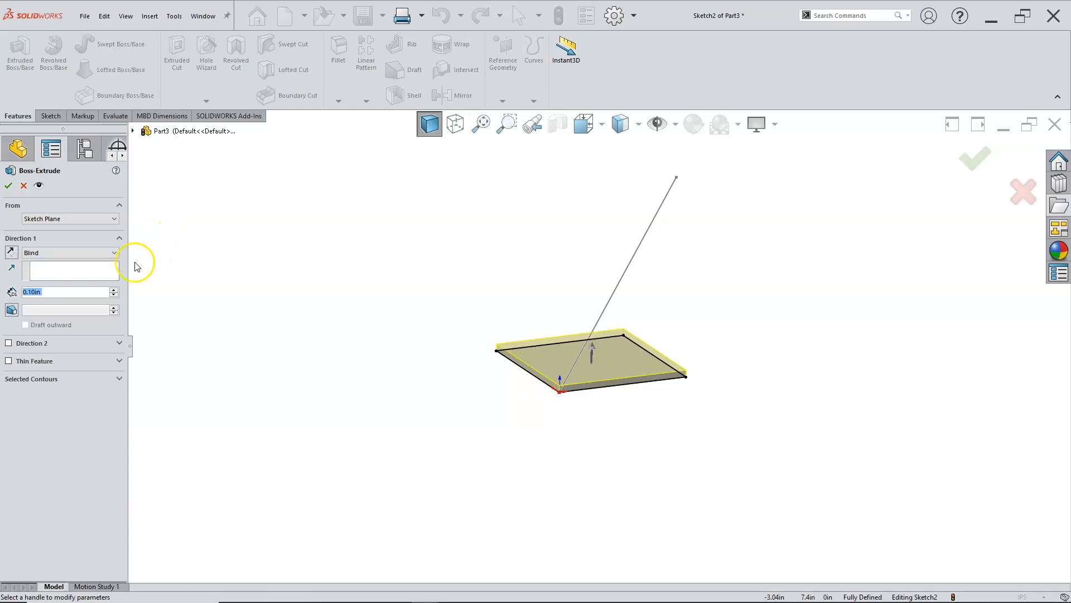
pyautogui.click(59, 273)
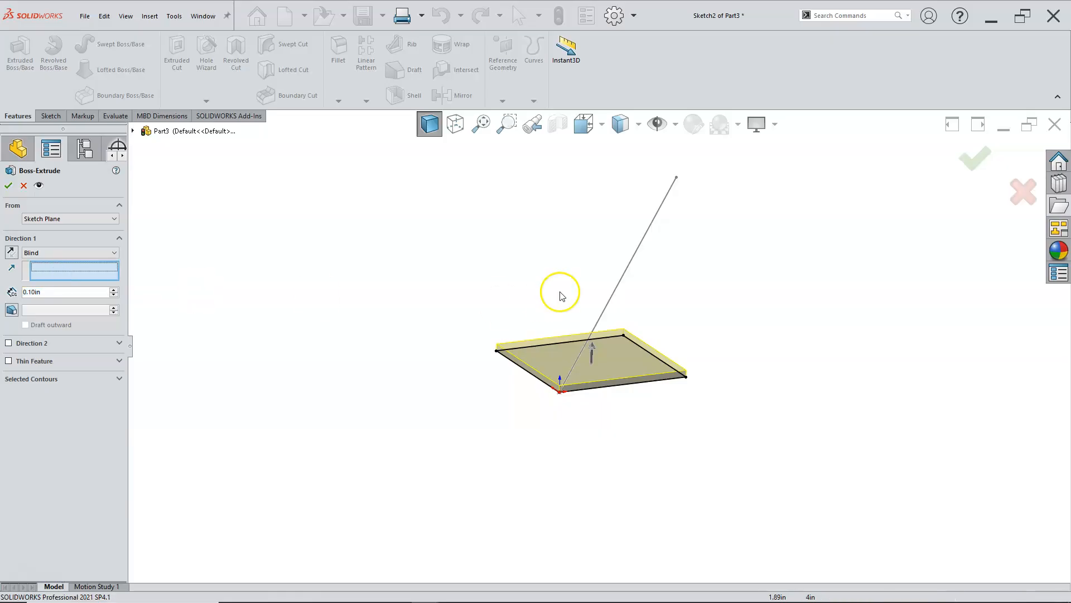
pyautogui.click(624, 281)
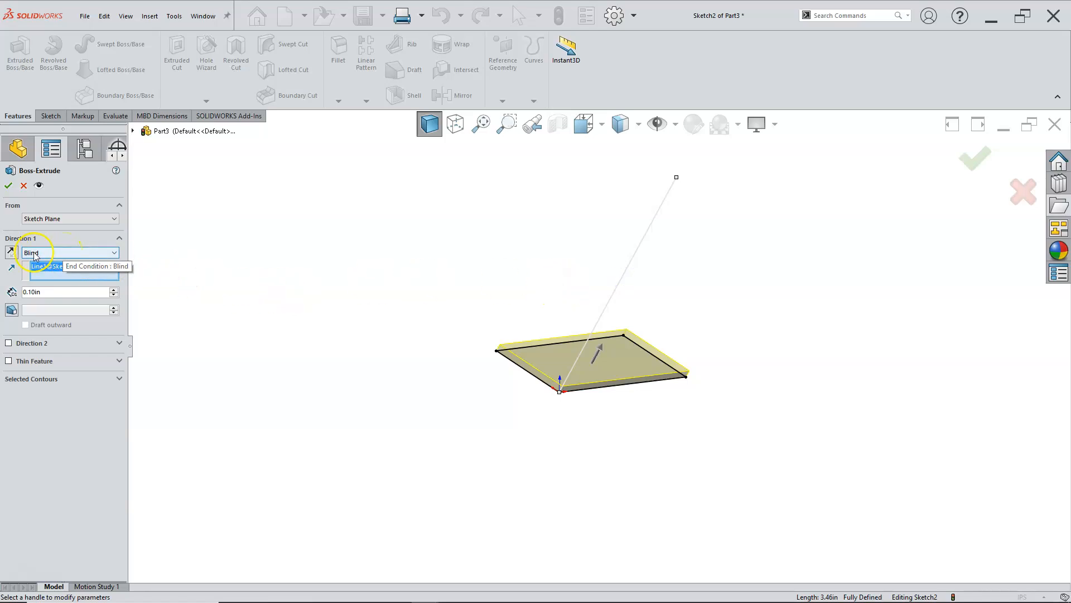
pyautogui.click(72, 253)
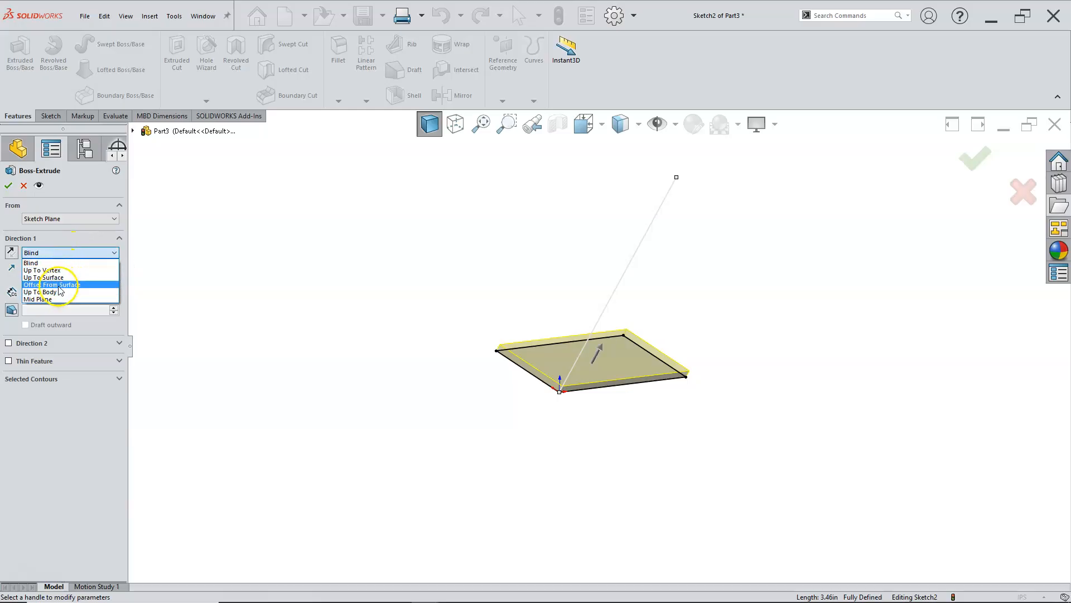
pyautogui.click(56, 270)
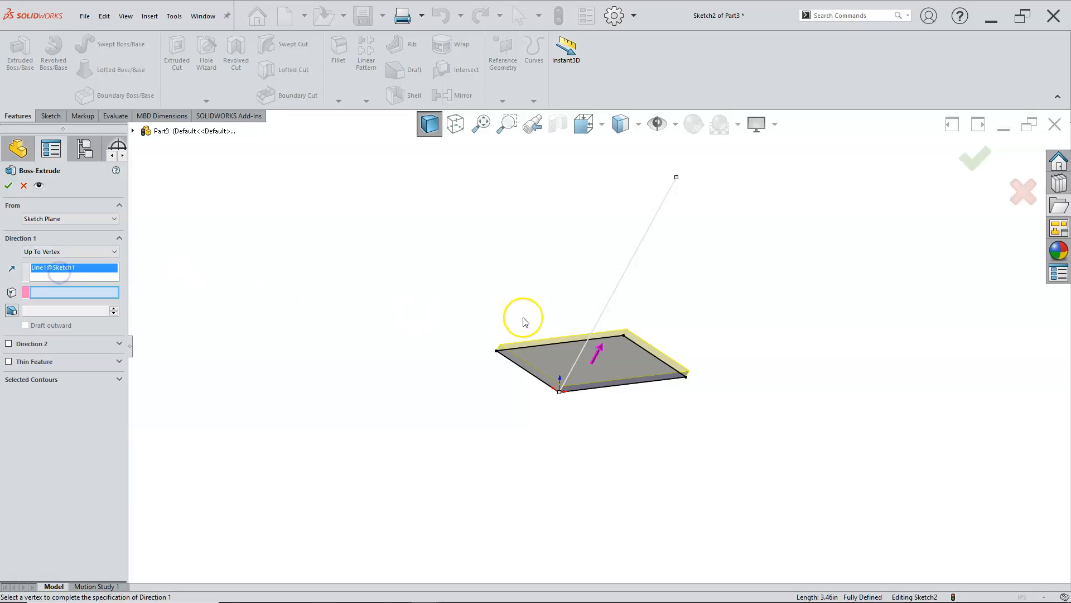
pyautogui.click(676, 177)
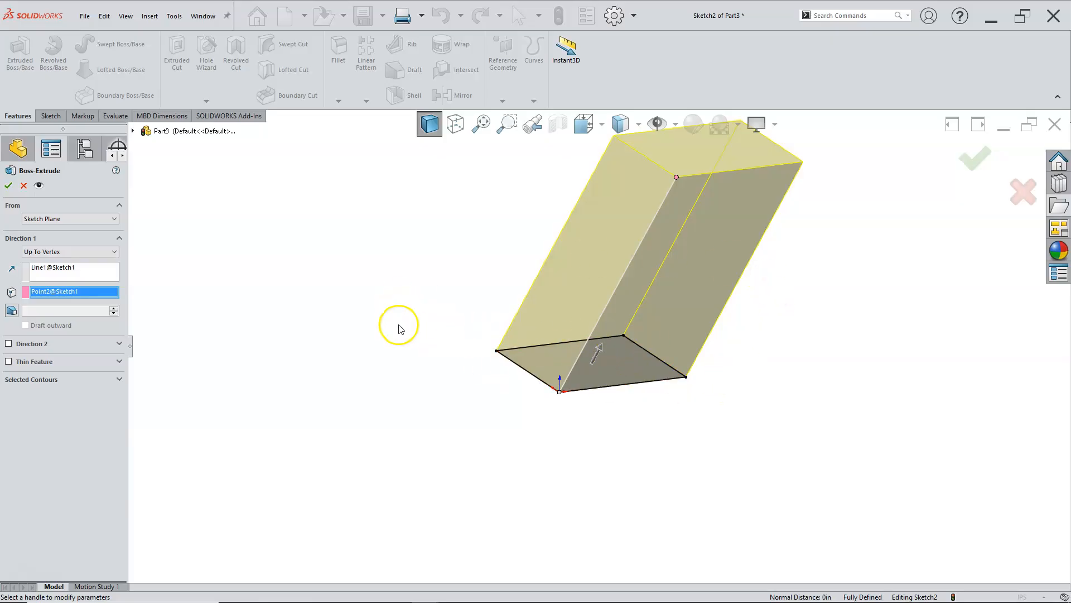
pyautogui.click(8, 185)
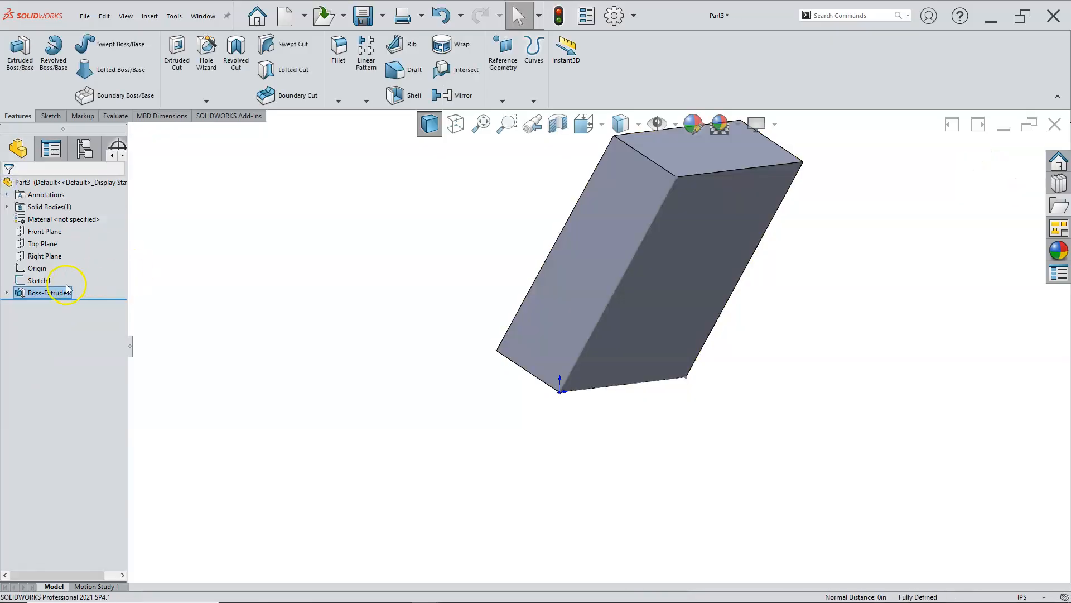
# Display the path sketch's dimensions on the solid and set the horizontal base length to 1 in.
pyautogui.click(45, 280)
pyautogui.scroll(3, 243, 289)
pyautogui.moveTo(243, 289); pyautogui.dragTo(233, 252, button='middle')
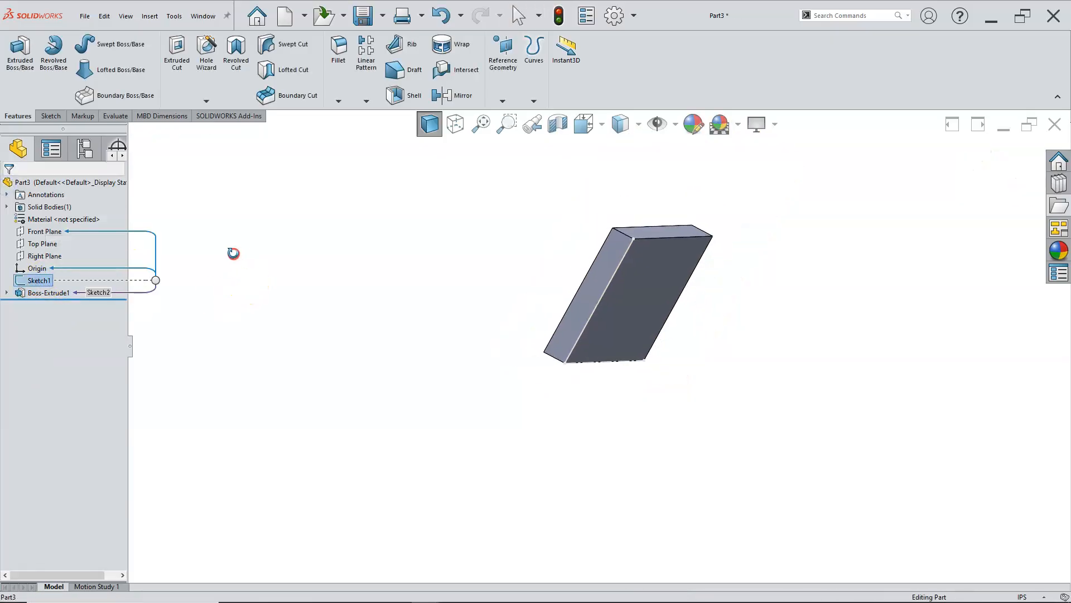
pyautogui.scroll(-2, 430, 255)
pyautogui.moveTo(430, 255); pyautogui.dragTo(439, 311, button='middle')
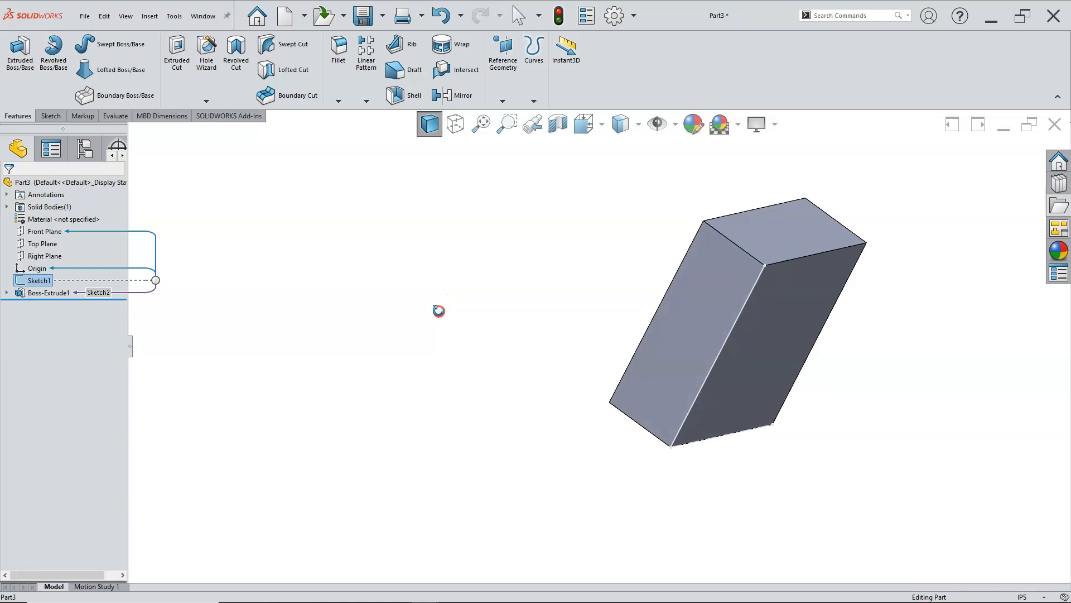
pyautogui.scroll(-1, 718, 267)
pyautogui.scroll(1, 678, 266)
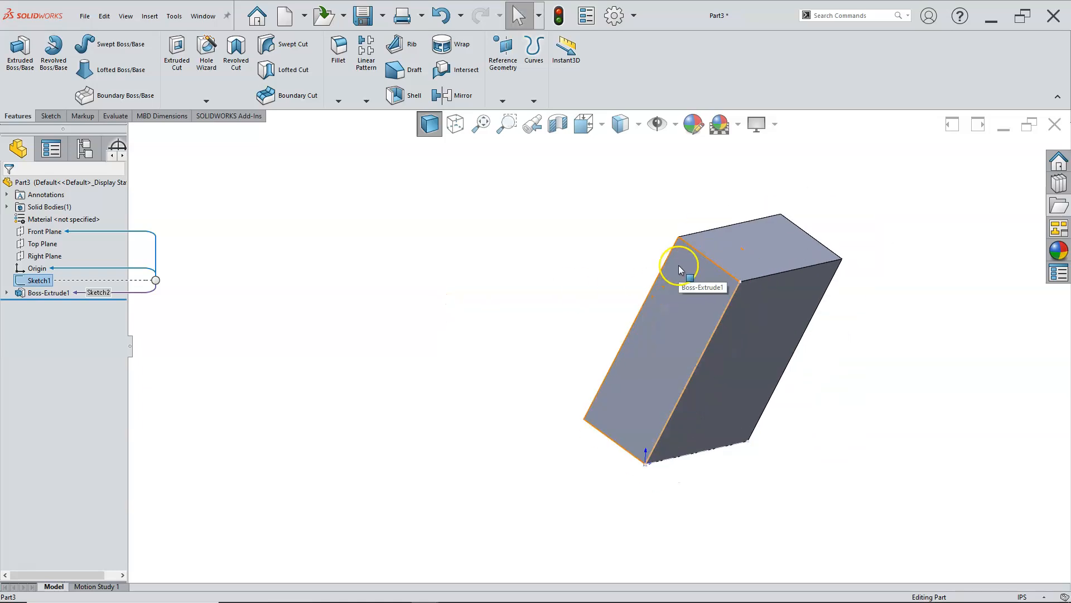
pyautogui.click(39, 280)
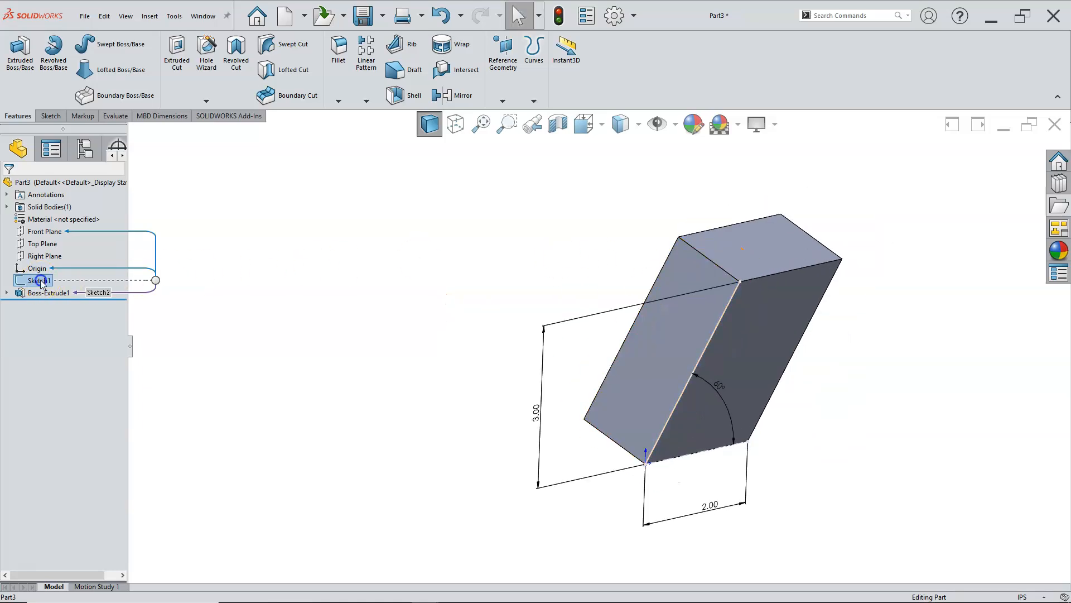
pyautogui.doubleClick(710, 506)
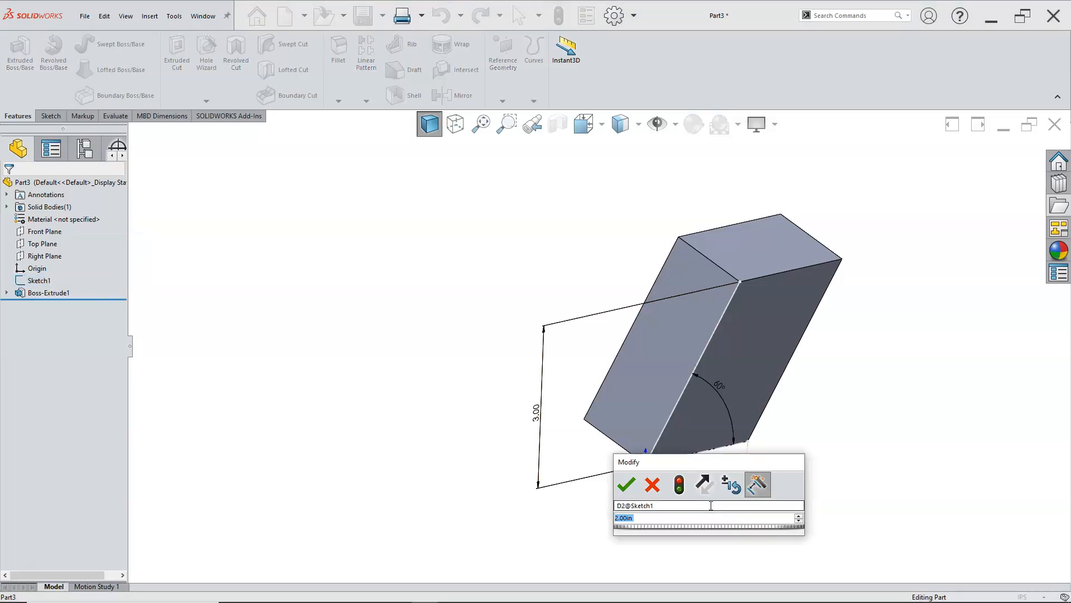
pyautogui.write('1')
pyautogui.press('Return')
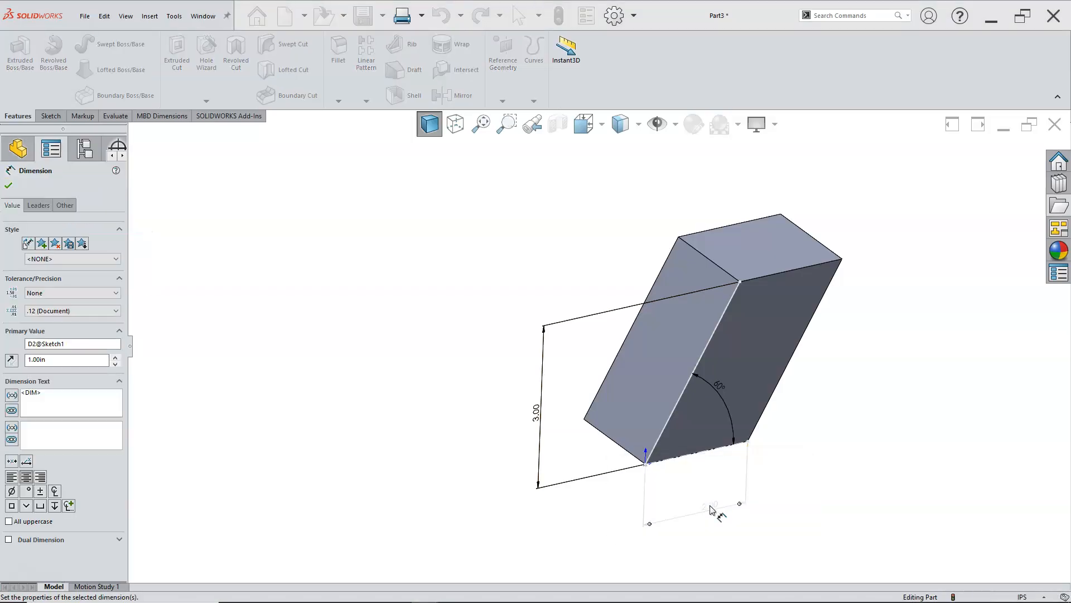
# Set the path sketch's vertical height dimension to 5 in.
pyautogui.click(536, 413)
pyautogui.doubleClick(535, 413)
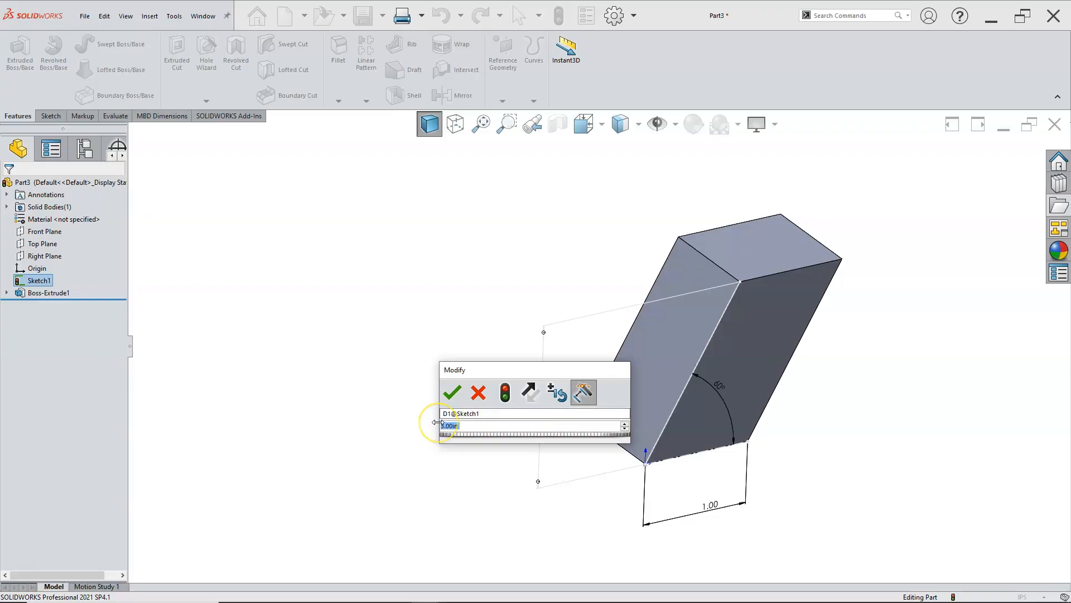
pyautogui.write('5')
pyautogui.click(452, 392)
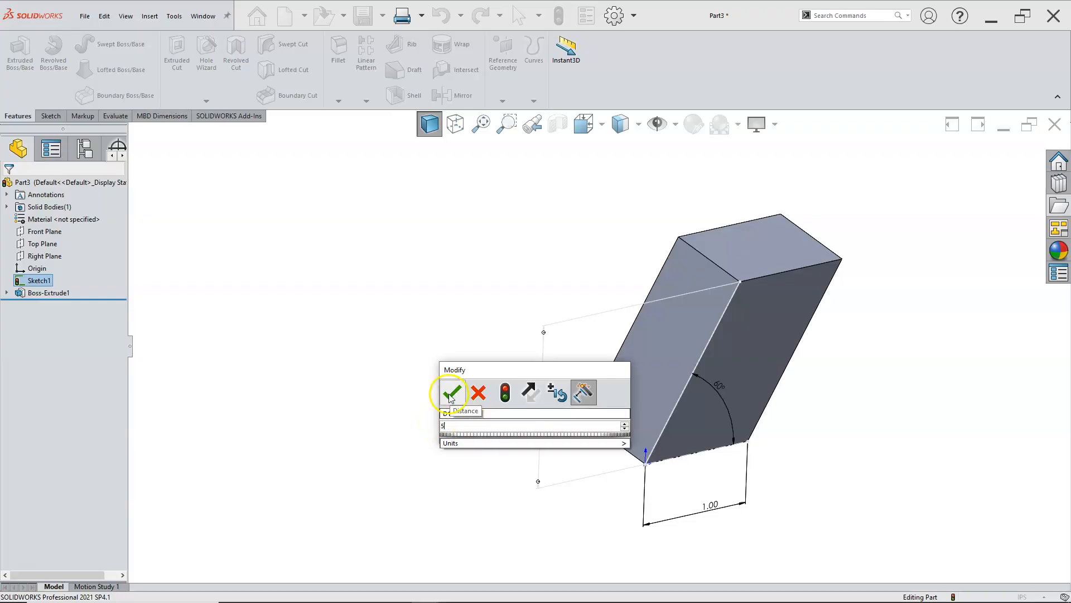
# Set the slanted path line's angle to 75 degrees and rebuild the part.
pyautogui.doubleClick(720, 389)
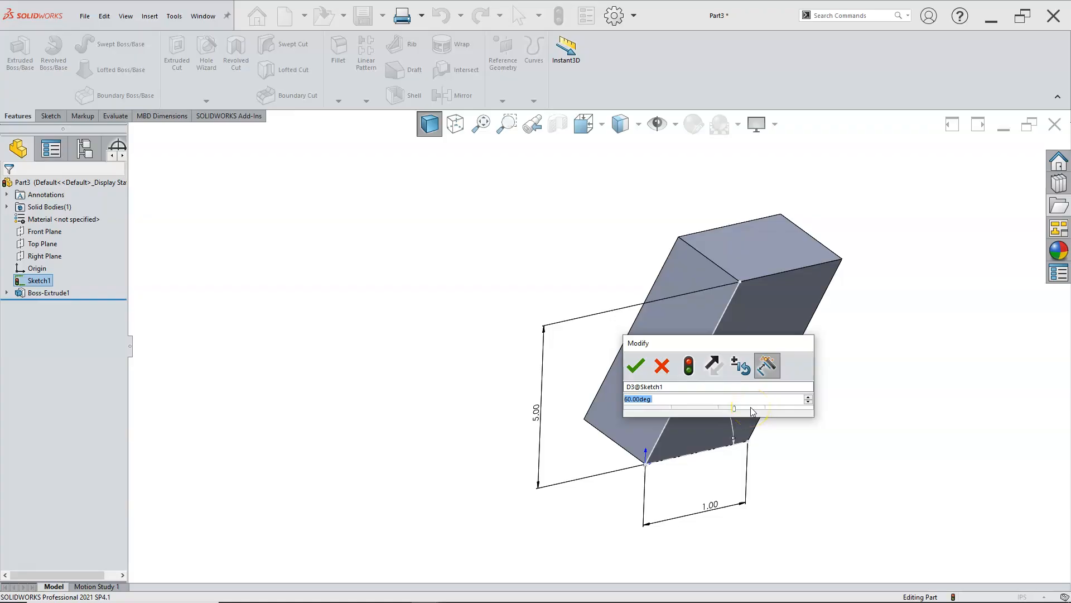
pyautogui.write('75')
pyautogui.press('Return')
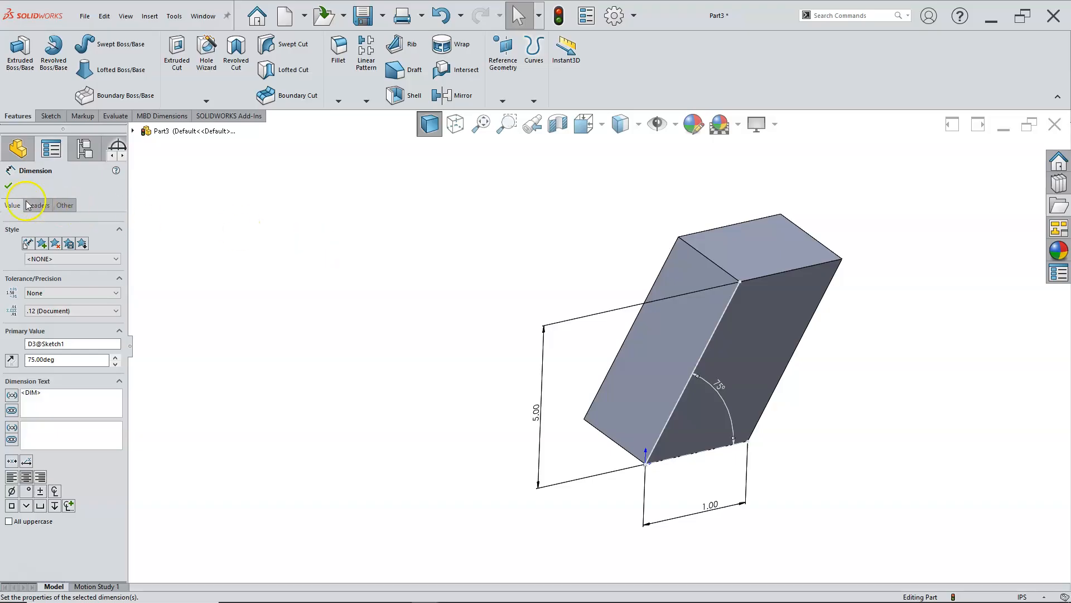
pyautogui.click(8, 186)
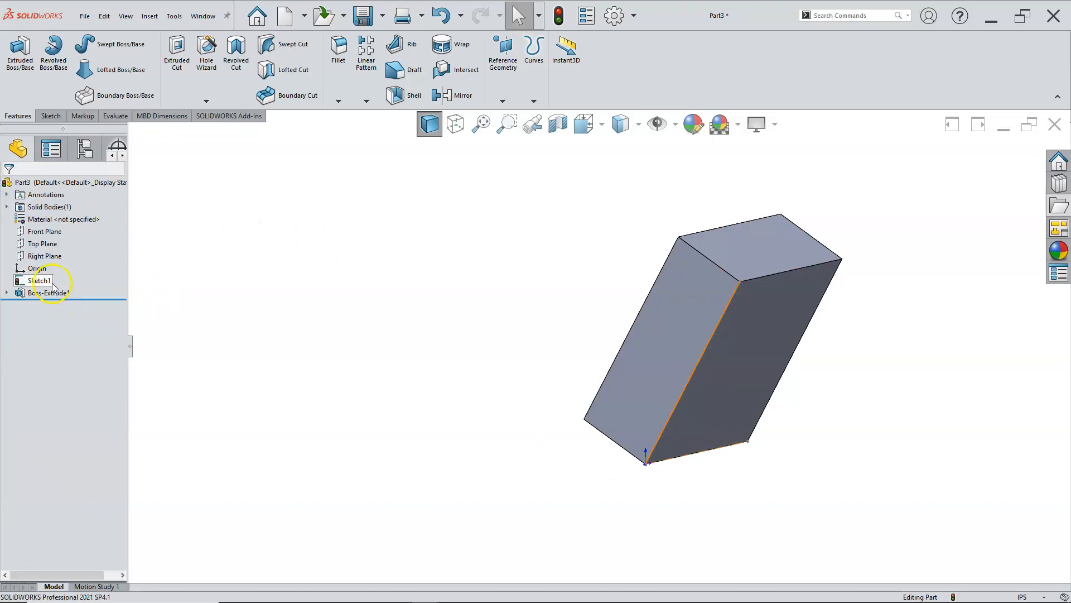
pyautogui.click(558, 16)
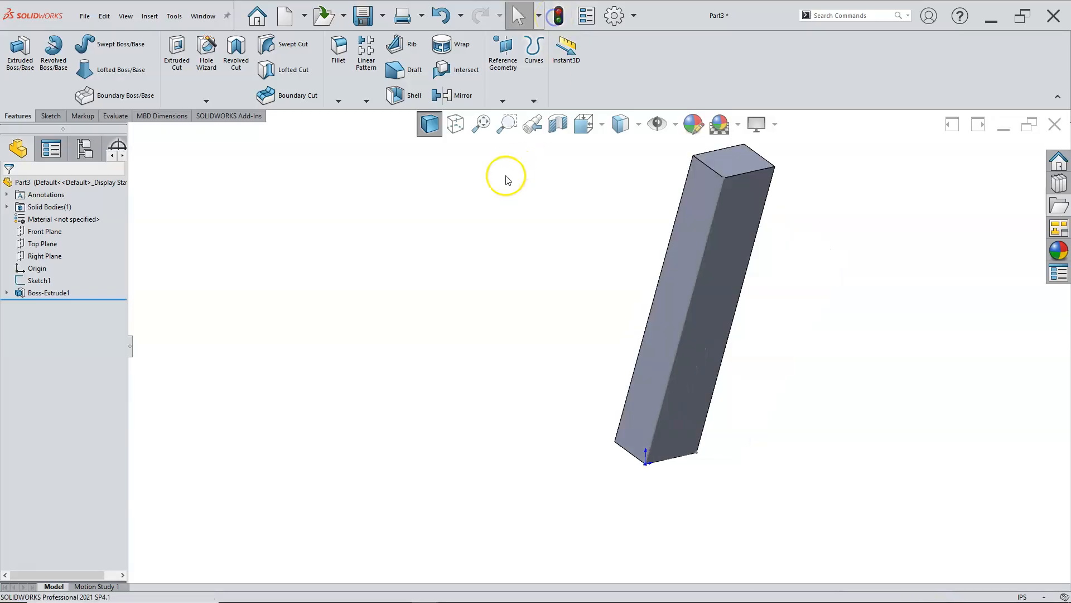
# Hide the path sketch Sketch1 and show the prism in the isometric view.
pyautogui.moveTo(730, 247)
pyautogui.mouseDown(button='middle')
pyautogui.moveTo(715, 201)
pyautogui.moveTo(669, 208)
pyautogui.moveTo(660, 229)
pyautogui.moveTo(664, 279)
pyautogui.moveTo(727, 249)
pyautogui.moveTo(726, 260)
pyautogui.mouseUp(button='middle')
pyautogui.scroll(1, 734, 246)
pyautogui.scroll(-3, 733, 247)
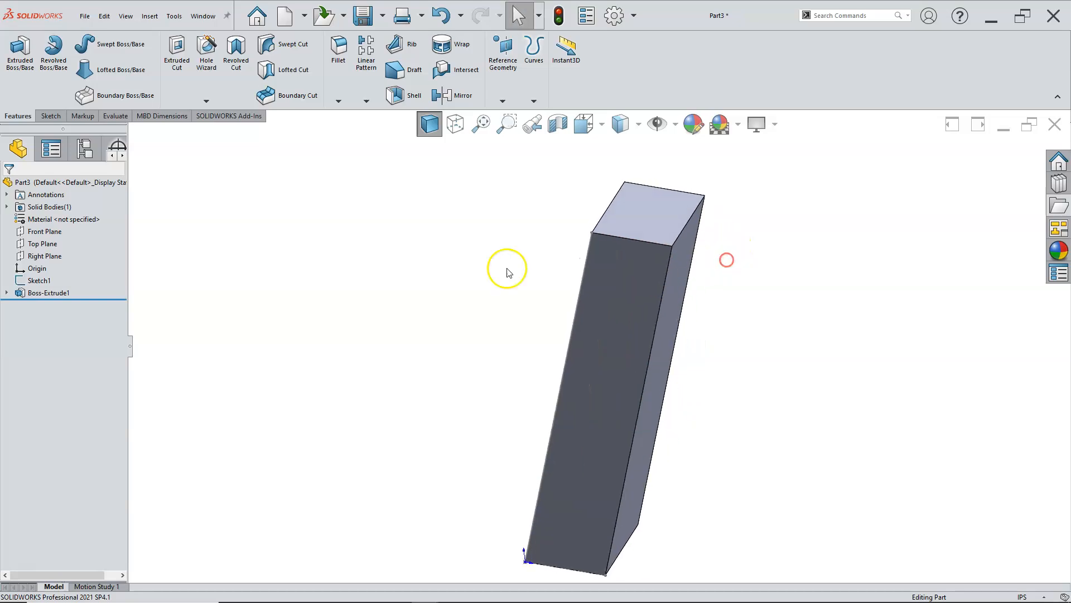
pyautogui.rightClick(48, 280)
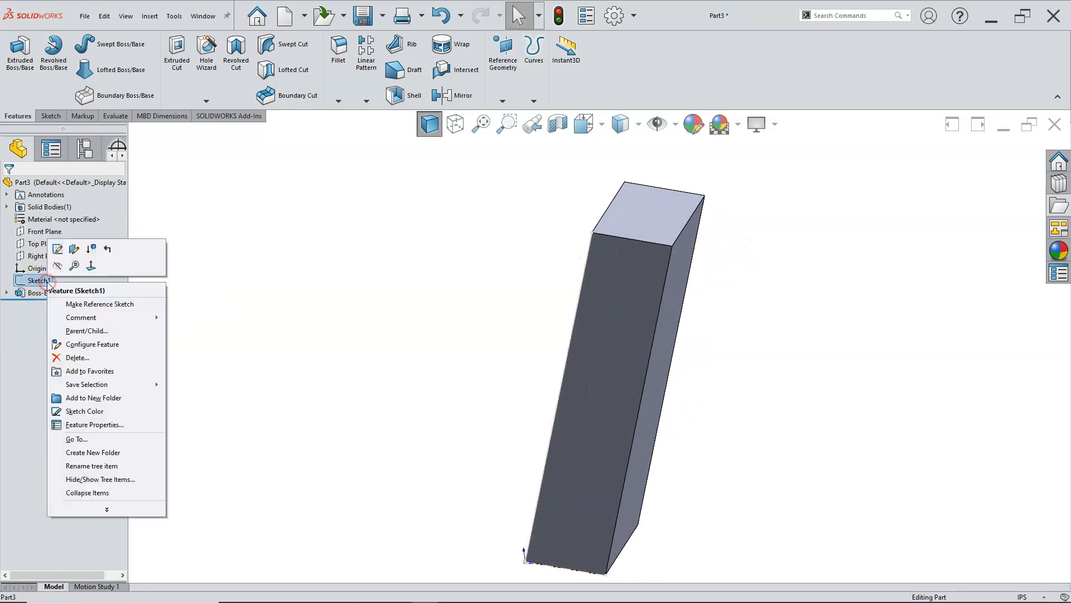
pyautogui.click(58, 266)
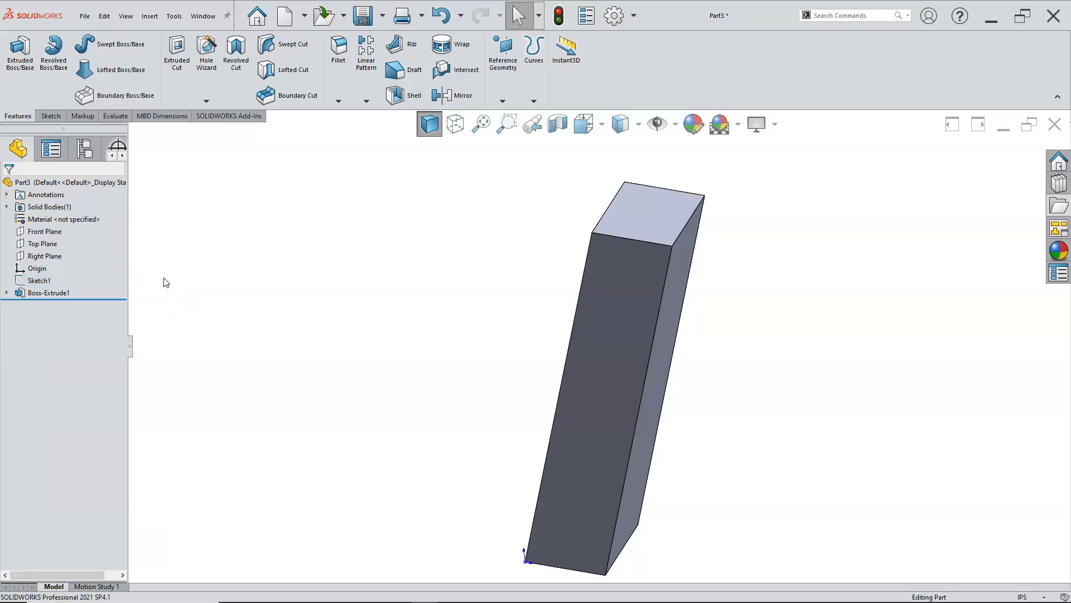
pyautogui.hotkey('ctrl', '7')
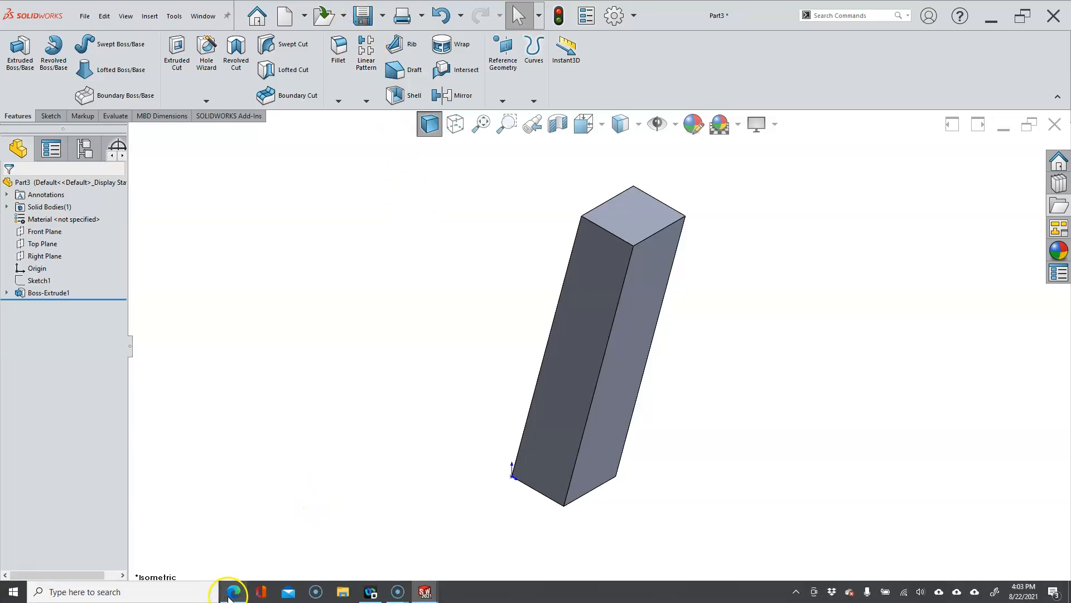
# Check the solid's name on the assignment page in the browser, and save the part as Oblique Rectangle in the Assignment1 folder.
pyautogui.click(233, 599)
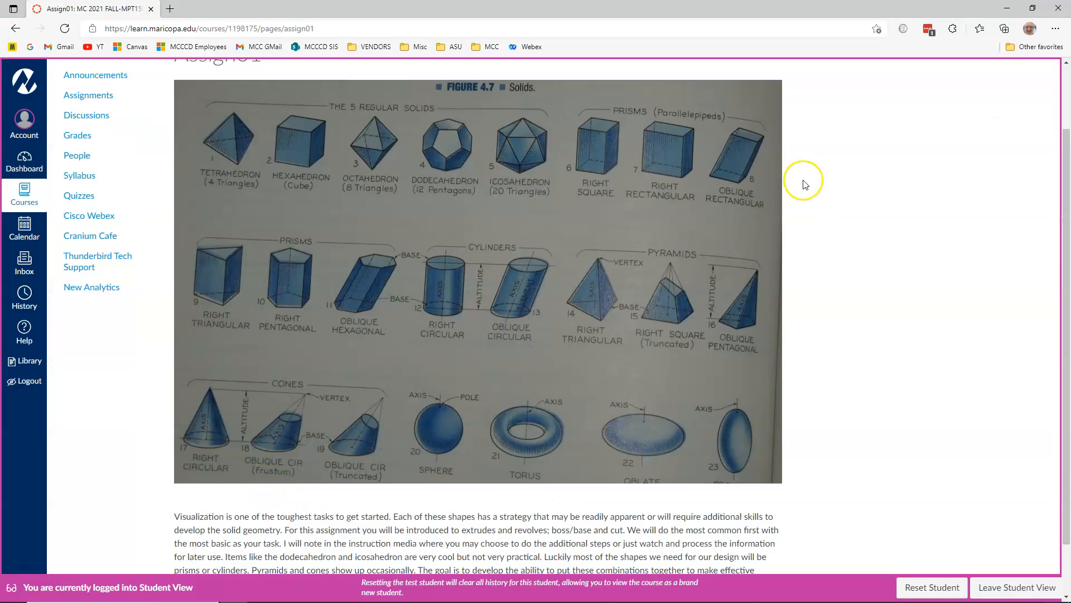
pyautogui.click(1011, 9)
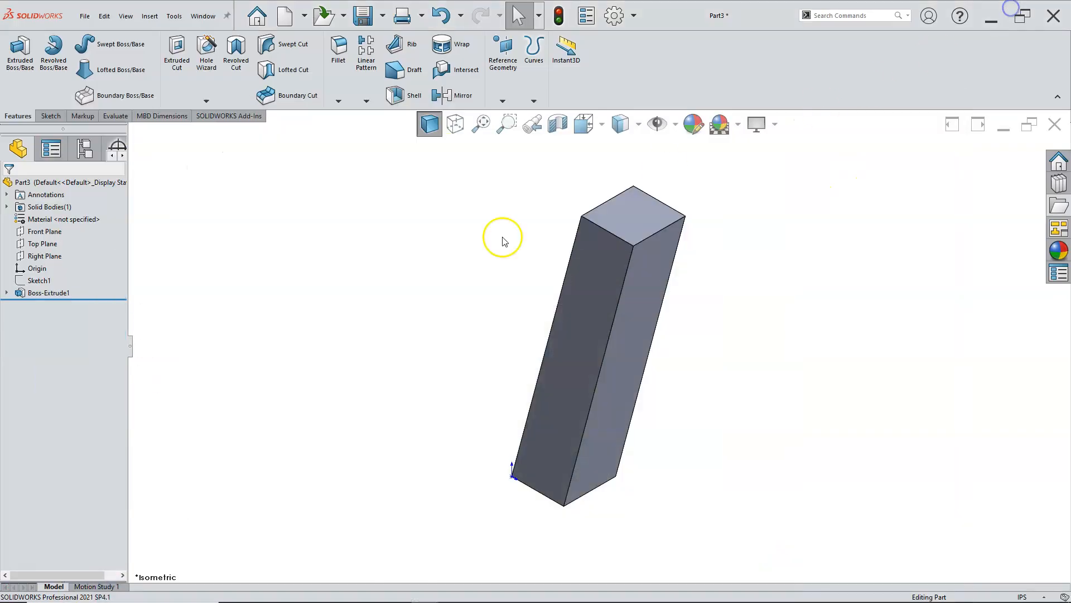
pyautogui.click(363, 14)
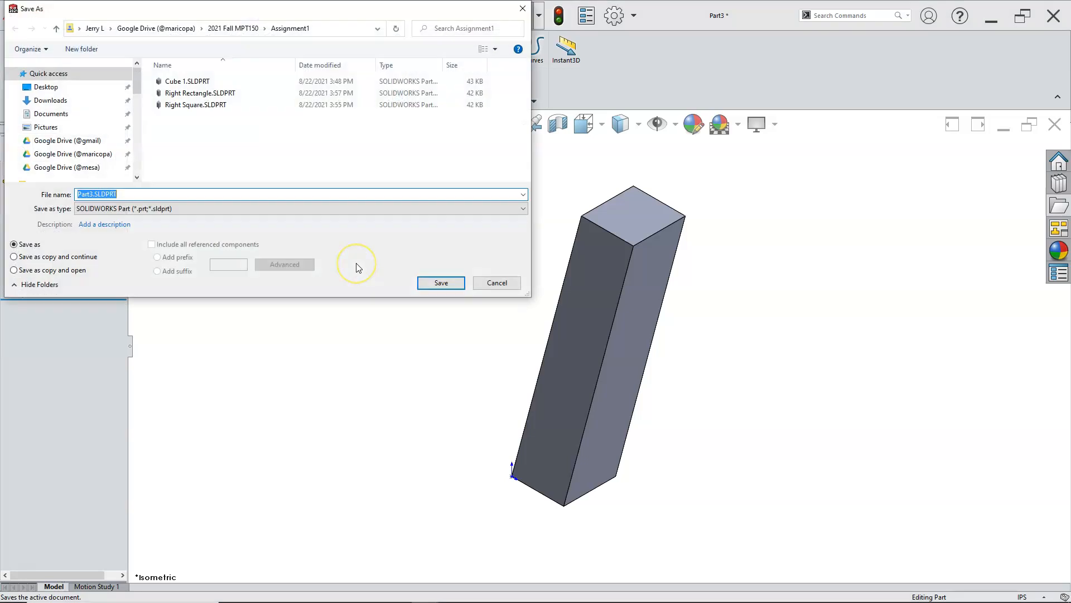
pyautogui.write('Oblique Re')
pyautogui.write('tagle')
pyautogui.press('Left')
pyautogui.press('Left')
pyautogui.write('n')
pyautogui.click(111, 194)
pyautogui.write('c')
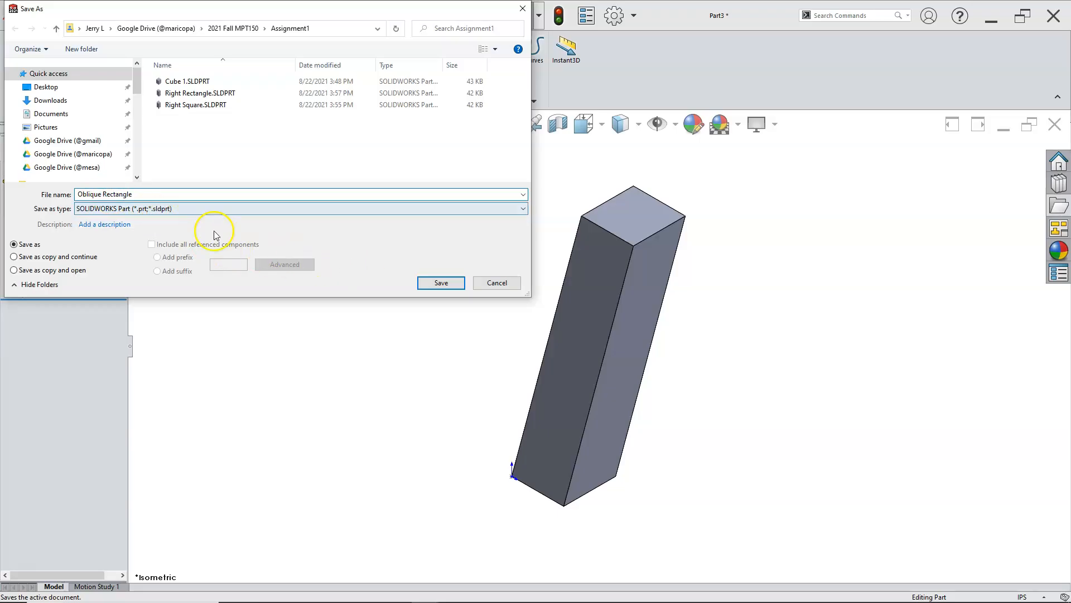
pyautogui.click(424, 282)
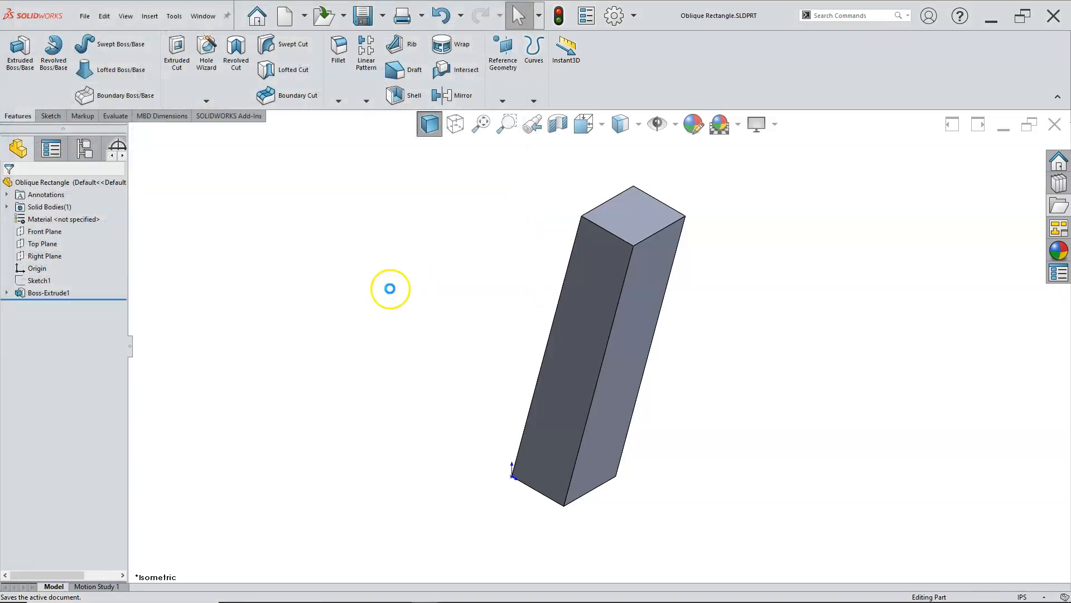